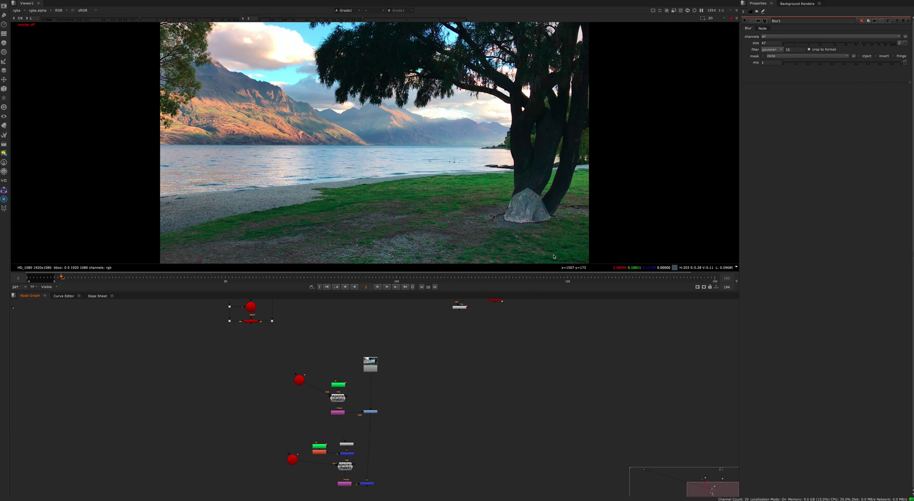
# Examine the Camera5, Roto2, Imageplane and LensDistortion4 chain that feeds the mask of Grade1 in the node graph
pyautogui.scroll(4, 327, 422)
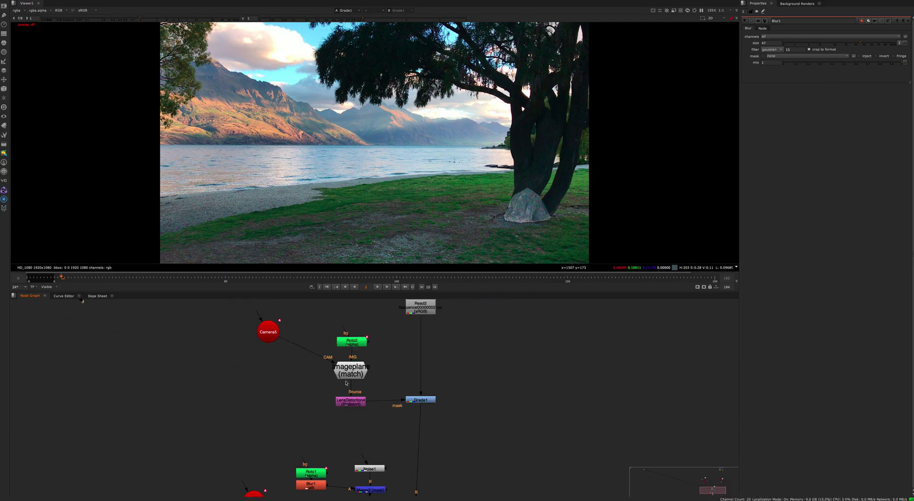
pyautogui.moveTo(357, 372); pyautogui.dragTo(357, 367)
pyautogui.moveTo(357, 368); pyautogui.dragTo(363, 355, button='middle')
pyautogui.scroll(2, 363, 354)
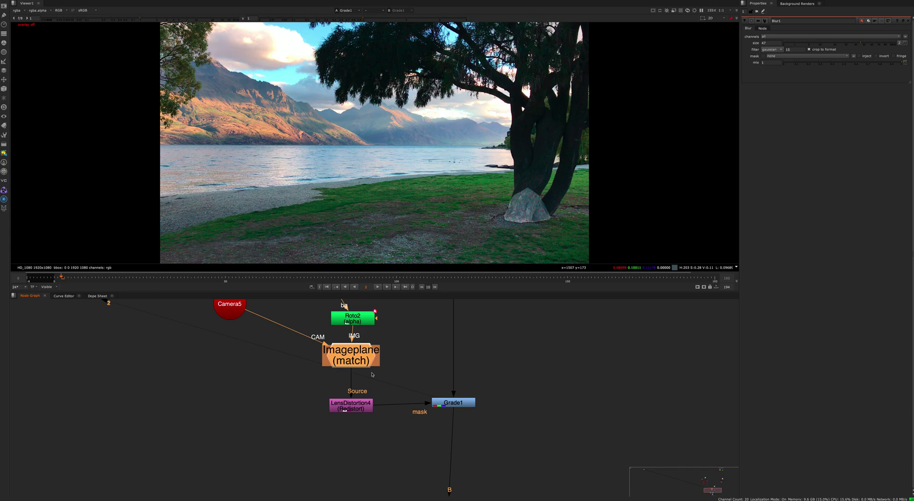
pyautogui.moveTo(364, 368); pyautogui.dragTo(370, 362)
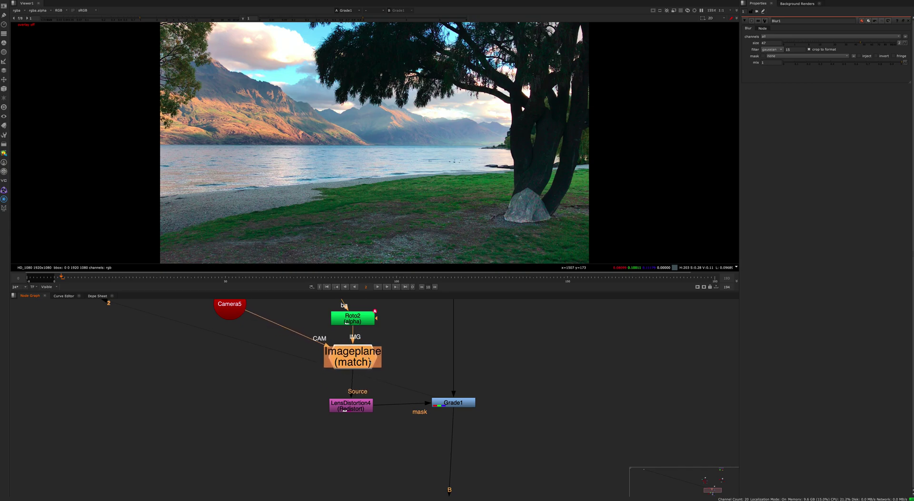
pyautogui.moveTo(368, 379); pyautogui.dragTo(362, 376, button='middle')
pyautogui.scroll(-4, 350, 384)
pyautogui.moveTo(351, 414); pyautogui.dragTo(344, 456, button='middle')
pyautogui.scroll(4, 390, 402)
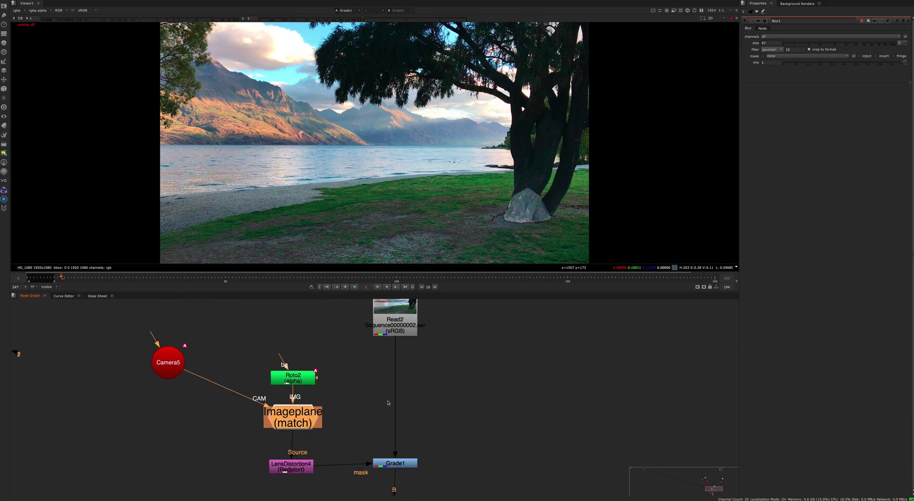
# Add a Card3D node in the empty area beside the Grade1 branch
pyautogui.moveTo(390, 402); pyautogui.dragTo(376, 347, button='middle')
pyautogui.click(466, 355)
pyautogui.press('Tab')
pyautogui.write('cardd3d')
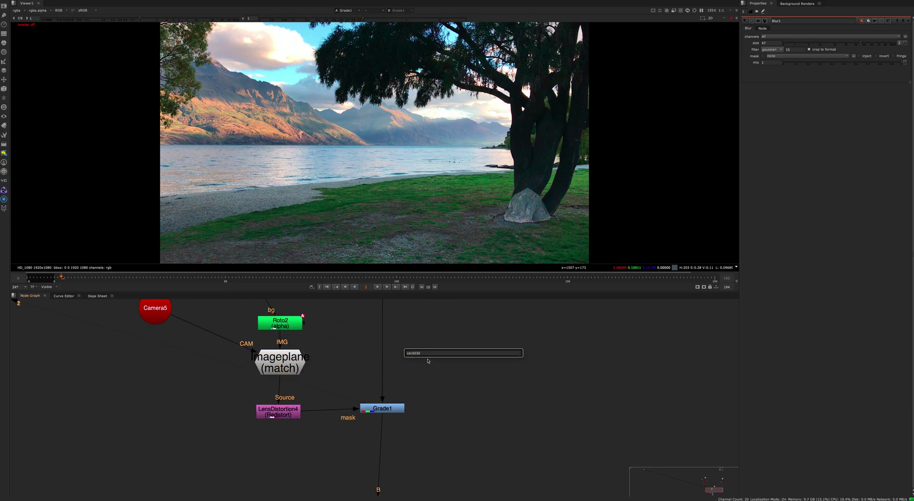
pyautogui.press('BackSpace')
pyautogui.press('BackSpace')
pyautogui.press('BackSpace')
pyautogui.write('3d')
pyautogui.click(423, 360)
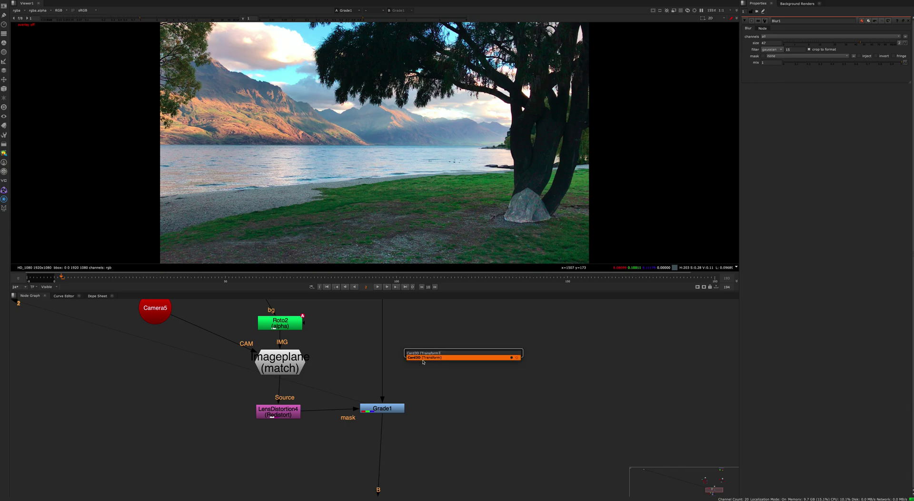
pyautogui.press('Return')
# Reposition the Card3D node beside the Grade1 branch and delete it
pyautogui.moveTo(478, 350); pyautogui.dragTo(461, 366)
pyautogui.moveTo(461, 367)
pyautogui.mouseDown(button='middle')
pyautogui.moveTo(458, 395)
pyautogui.moveTo(466, 383)
pyautogui.mouseUp(button='middle')
pyautogui.click(467, 392)
pyautogui.moveTo(467, 378)
pyautogui.mouseDown()
pyautogui.moveTo(464, 388)
pyautogui.moveTo(452, 381)
pyautogui.mouseUp()
pyautogui.moveTo(431, 419); pyautogui.dragTo(440, 434, button='middle')
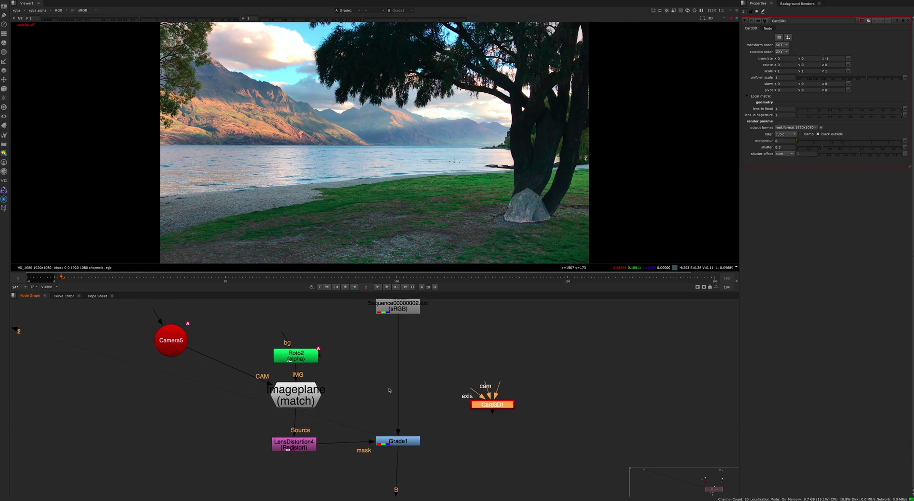
pyautogui.moveTo(390, 390); pyautogui.dragTo(389, 459, button='middle')
pyautogui.press('Delete')
# Show the original Read2 plate in the viewer to compare it with the Grade1 result
pyautogui.moveTo(418, 423); pyautogui.dragTo(402, 364, button='middle')
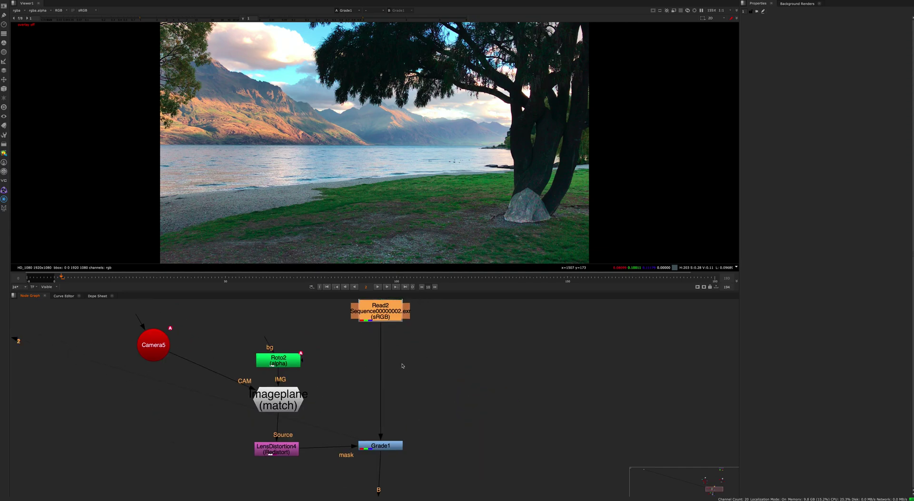
pyautogui.press('1')
pyautogui.press('2')
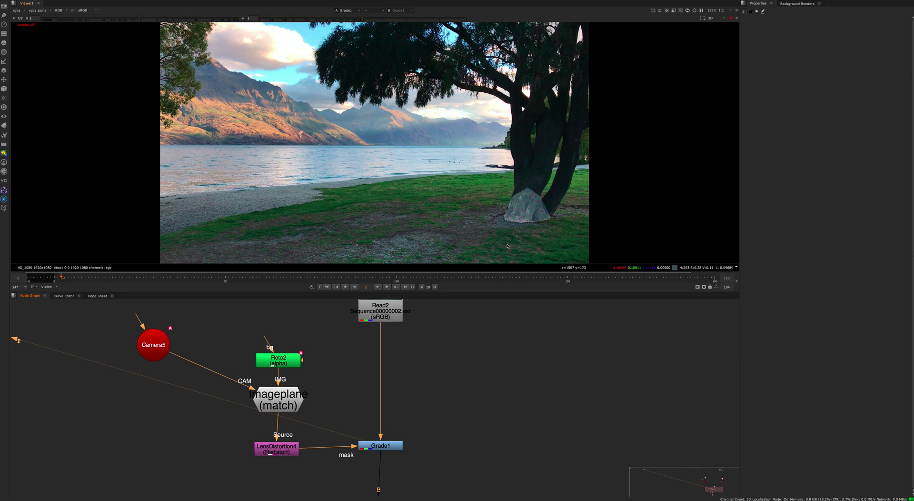
pyautogui.click(385, 446)
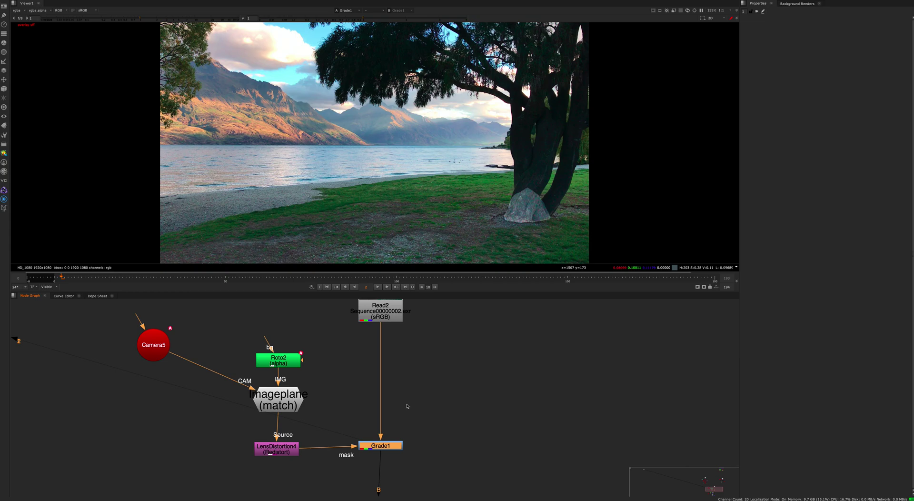
pyautogui.click(412, 364)
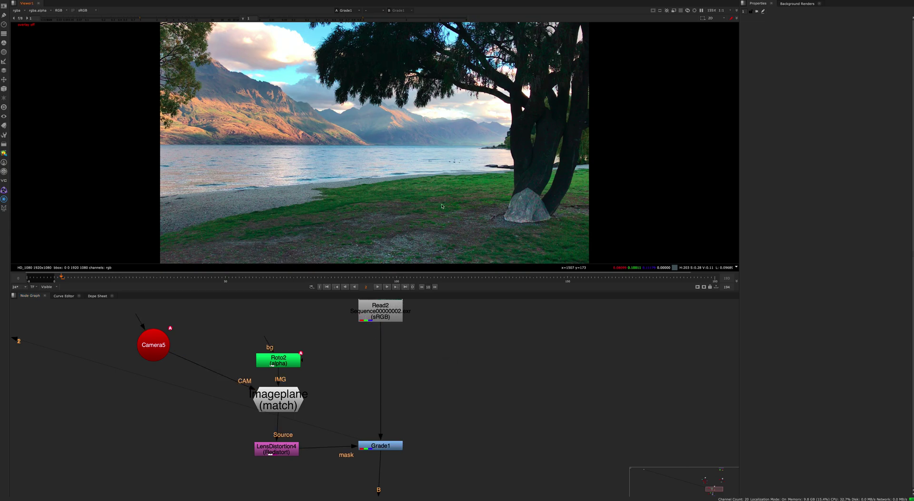
pyautogui.moveTo(405, 329); pyautogui.dragTo(410, 369, button='middle')
pyautogui.click(395, 333)
pyautogui.press('1')
pyautogui.click(427, 350)
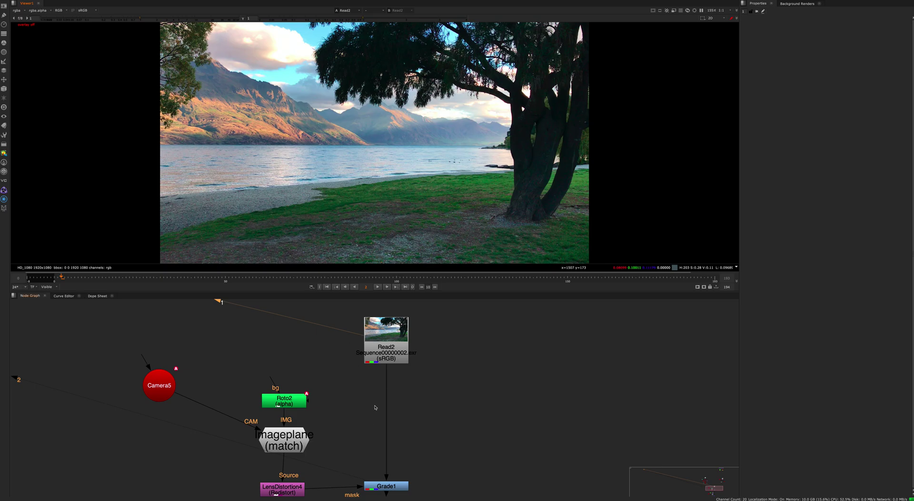
# View the Grade1 output and scrub the timeline to check how the rock patch follows the shot
pyautogui.click(381, 486)
pyautogui.moveTo(349, 467); pyautogui.dragTo(350, 465, button='middle')
pyautogui.press('l')
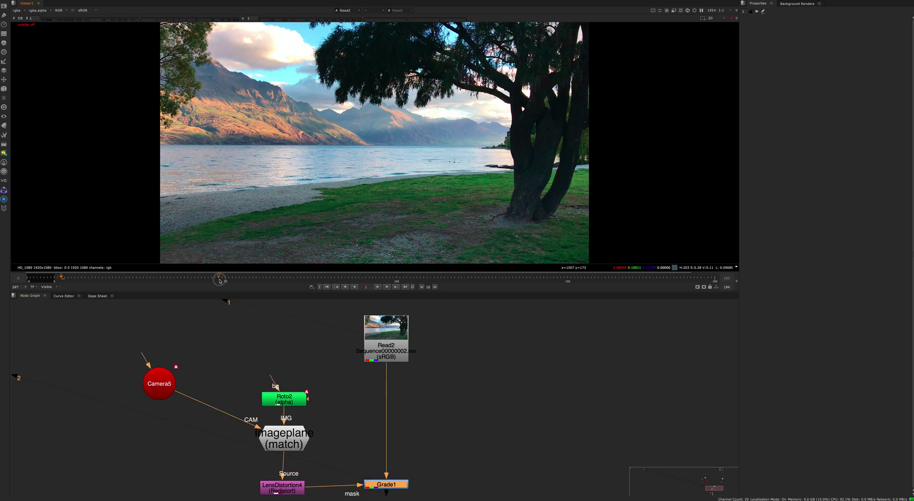
pyautogui.moveTo(298, 242); pyautogui.dragTo(65, 273)
pyautogui.click(359, 364)
pyautogui.moveTo(360, 364); pyautogui.dragTo(339, 288, button='middle')
pyautogui.click(356, 408)
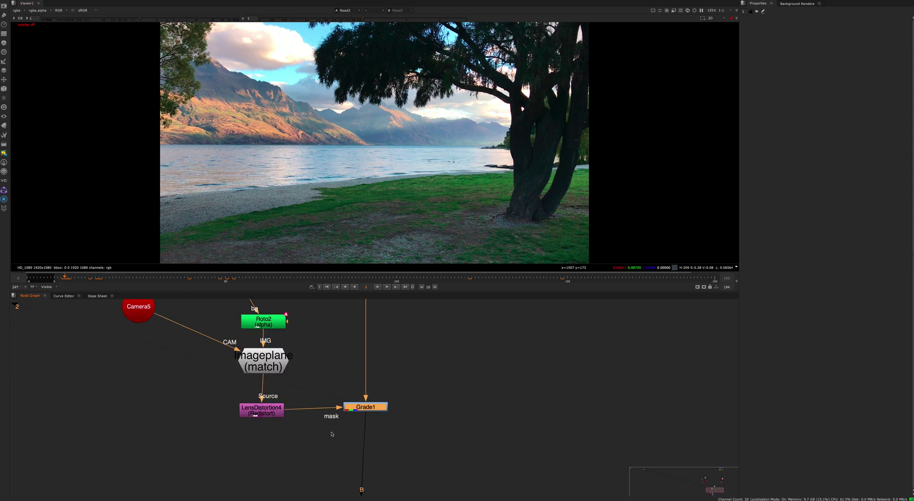
pyautogui.press('1')
pyautogui.moveTo(126, 284); pyautogui.dragTo(416, 279)
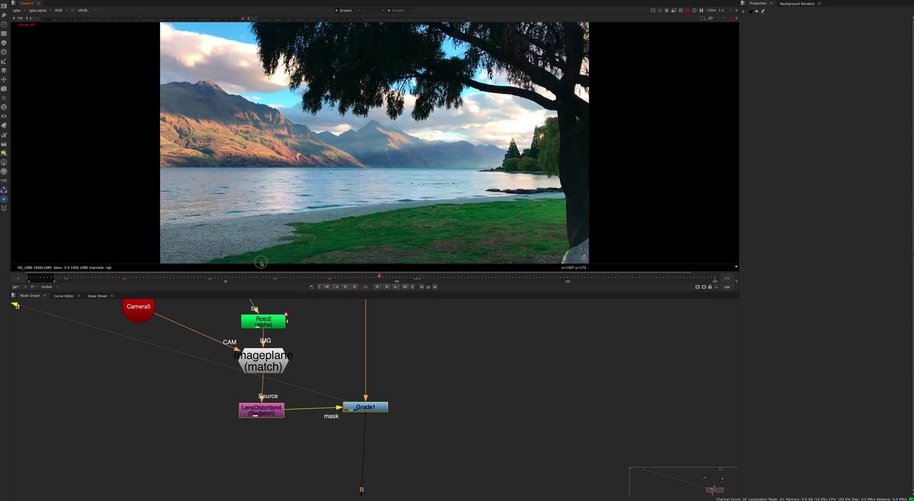
pyautogui.click(266, 276)
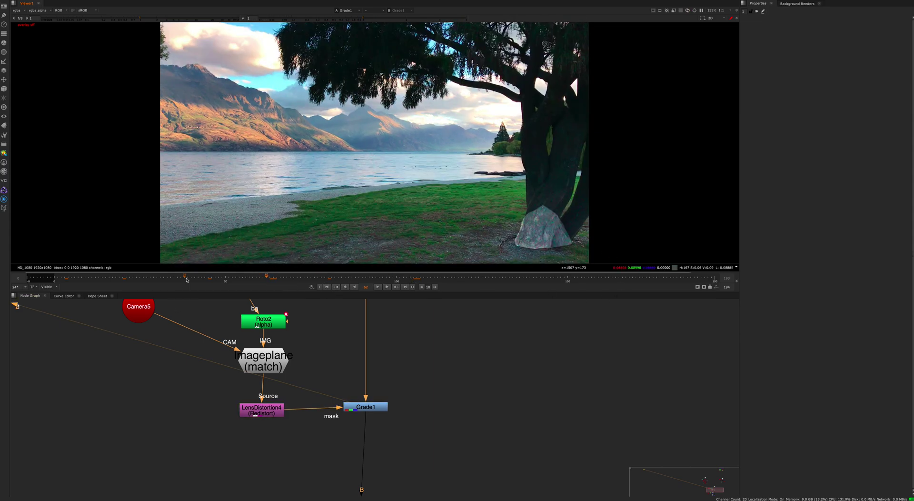
pyautogui.click(61, 278)
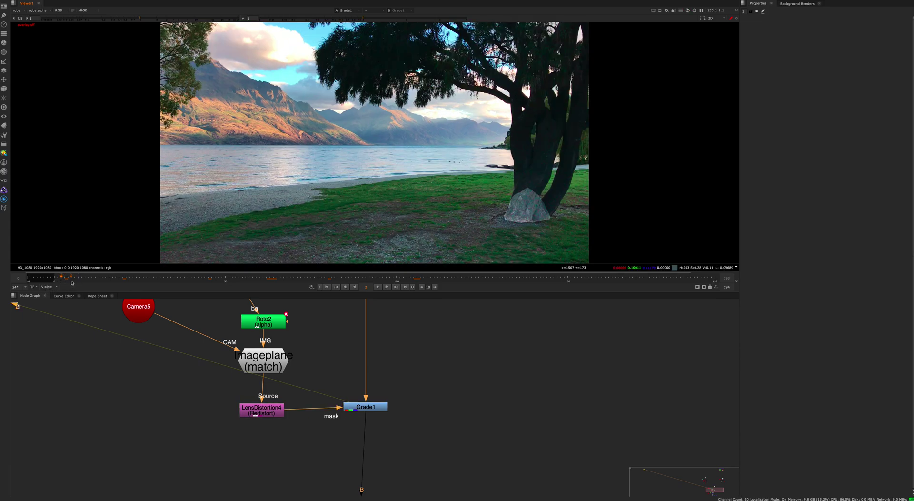
pyautogui.click(69, 281)
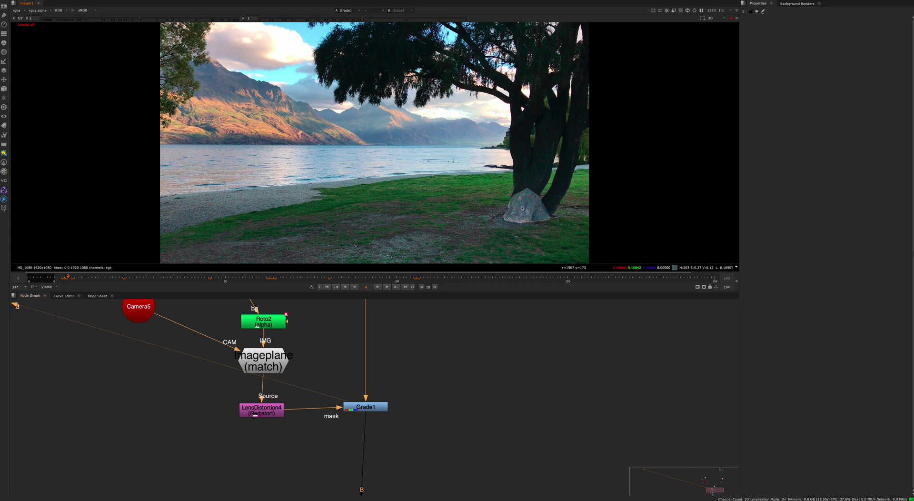
# Find the Custom Nodes backdrop in the node graph
pyautogui.press('Tab')
pyautogui.keyDown('ctrl'); pyautogui.moveTo(455, 195); pyautogui.dragTo(521, 192); pyautogui.keyUp('ctrl')
pyautogui.press('Tab')
pyautogui.click(445, 422)
pyautogui.moveTo(335, 352); pyautogui.dragTo(349, 402, button='middle')
pyautogui.scroll(-5, 340, 411)
pyautogui.moveTo(410, 319); pyautogui.dragTo(408, 402, button='middle')
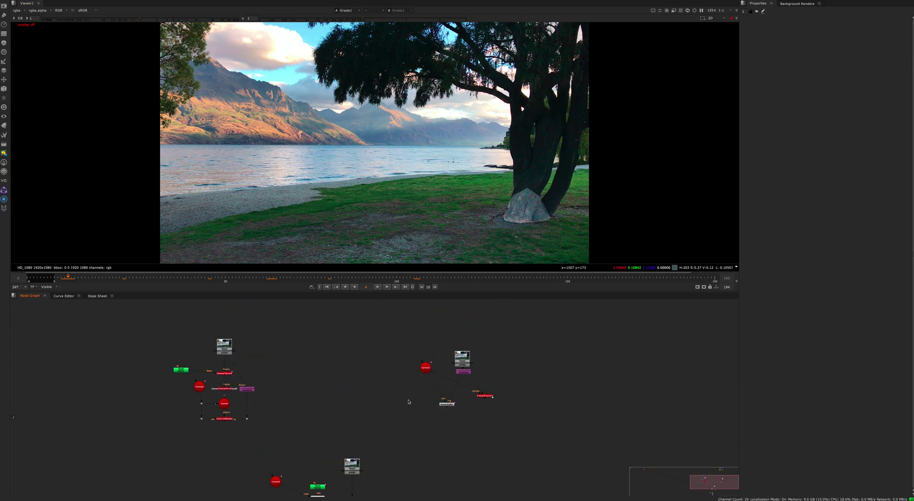
pyautogui.moveTo(393, 305); pyautogui.dragTo(405, 390, button='middle')
pyautogui.scroll(4, 500, 332)
pyautogui.moveTo(512, 331); pyautogui.dragTo(477, 401, button='middle')
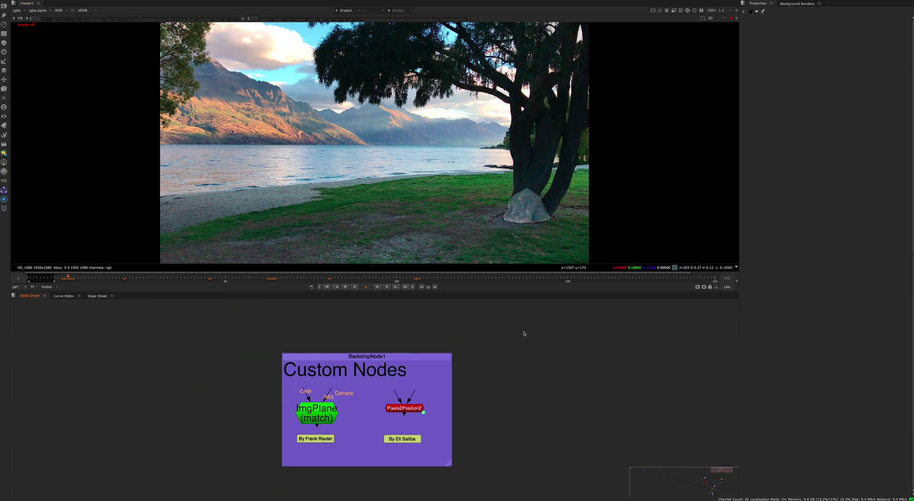
# Examine the ImgPlane and Pixels2Position2 nodes and their author notes on the Custom Nodes backdrop
pyautogui.click(428, 355)
pyautogui.moveTo(519, 367); pyautogui.dragTo(208, 495)
pyautogui.moveTo(486, 431); pyautogui.dragTo(463, 404, button='middle')
pyautogui.click(476, 404)
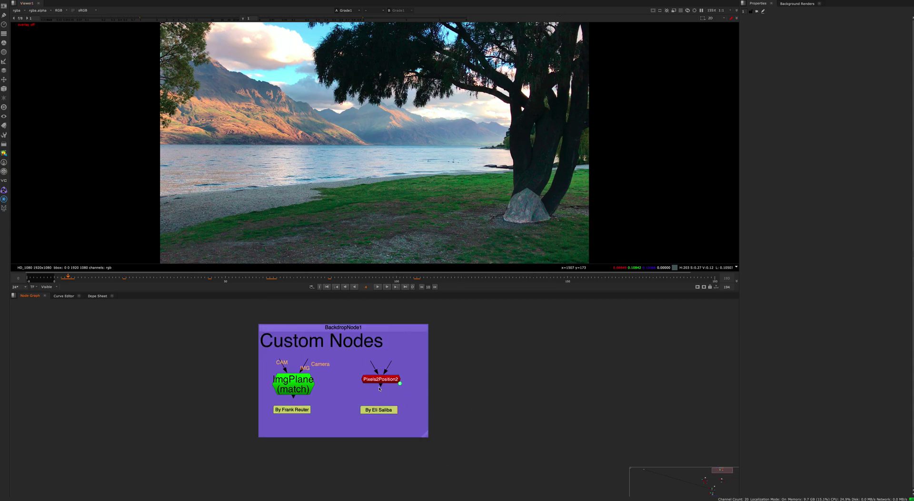
pyautogui.moveTo(470, 348); pyautogui.dragTo(289, 413)
pyautogui.moveTo(378, 402); pyautogui.dragTo(425, 383, button='middle')
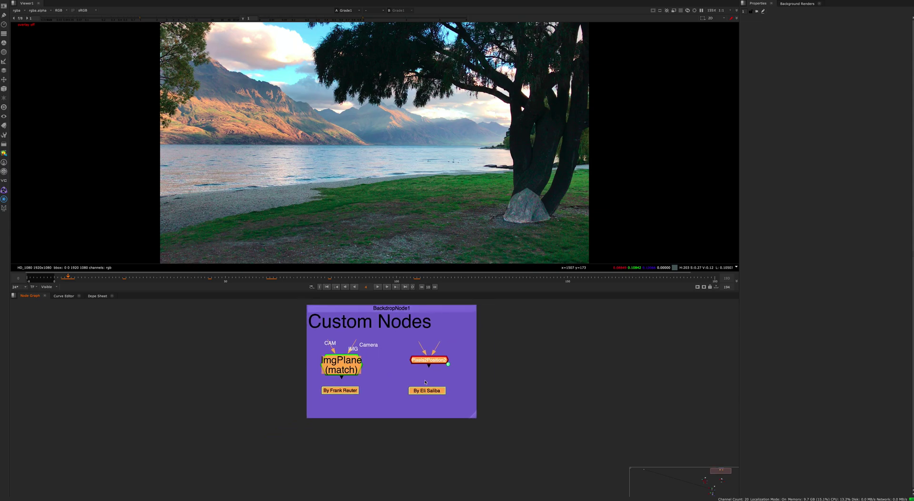
pyautogui.click(480, 373)
pyautogui.scroll(3, 441, 365)
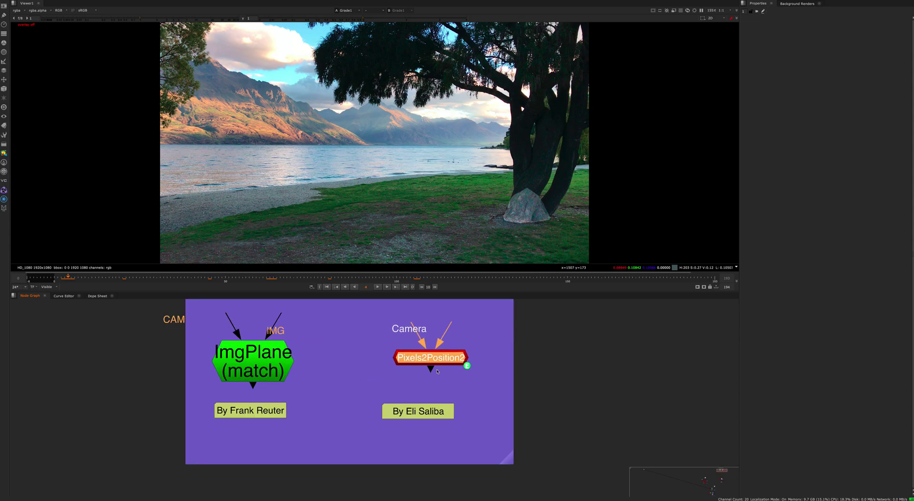
# Line up LensDistortion3 directly beneath Read4 and move PointsTo3D2 further below and to the side of it
pyautogui.scroll(-6, 375, 438)
pyautogui.scroll(7, 375, 439)
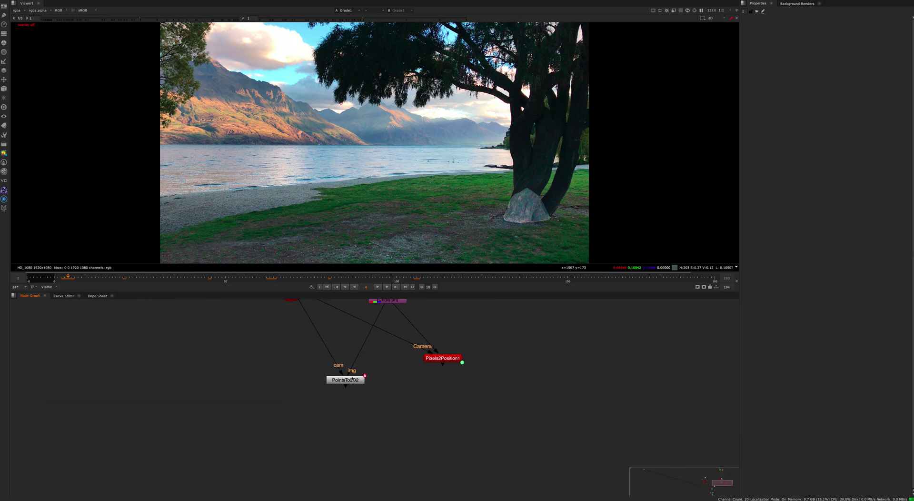
pyautogui.scroll(-2, 350, 384)
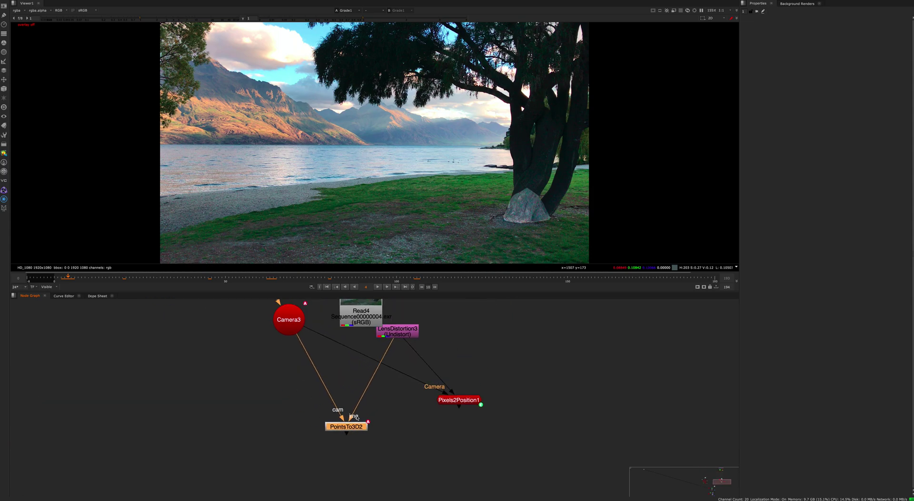
pyautogui.moveTo(418, 335); pyautogui.dragTo(381, 377)
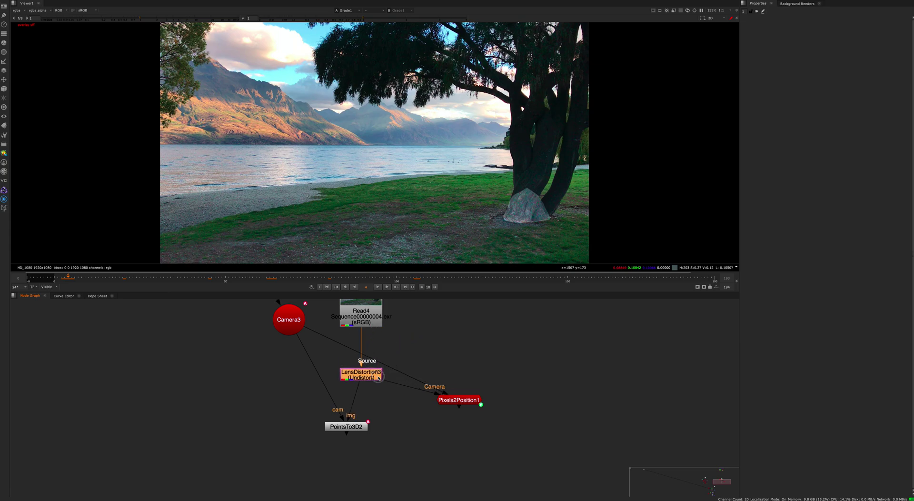
pyautogui.moveTo(362, 428); pyautogui.dragTo(332, 427)
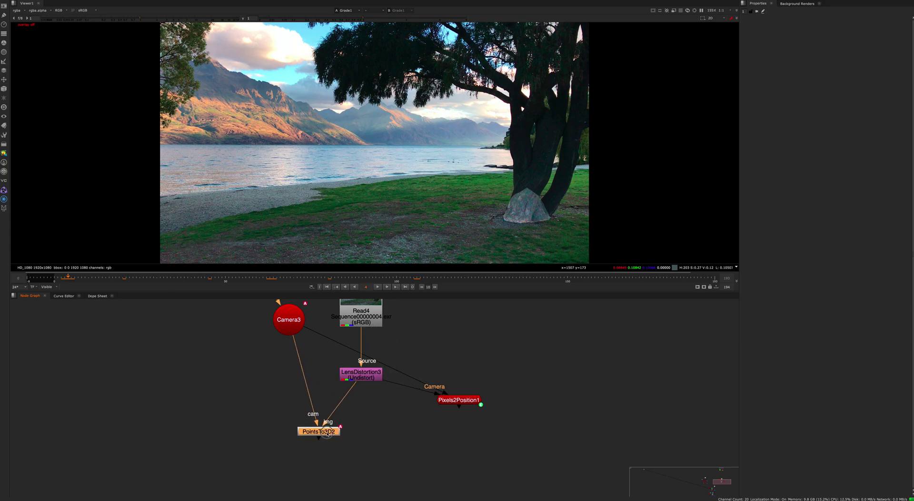
pyautogui.scroll(2, 306, 358)
pyautogui.click(389, 384)
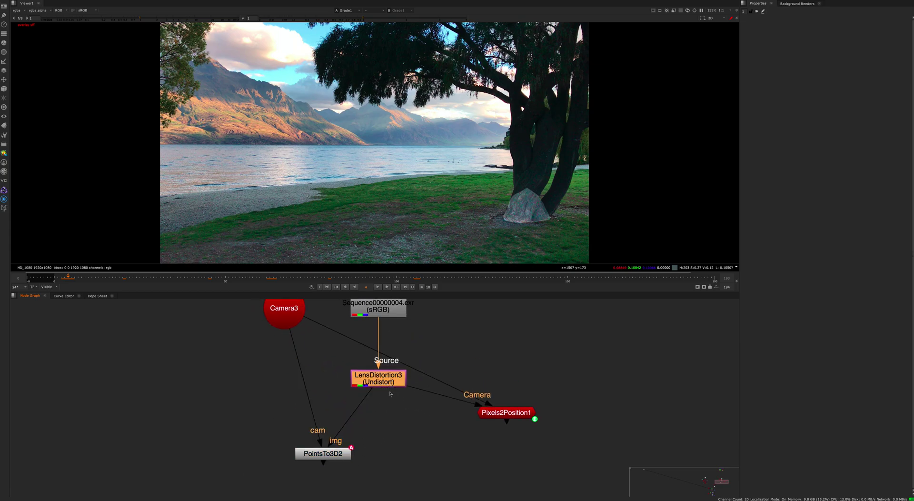
# Move Camera3 lower beside LensDistortion3, open its projection properties, and shift PointsTo3D2 slightly down
pyautogui.moveTo(302, 320); pyautogui.dragTo(290, 355)
pyautogui.doubleClick(278, 347)
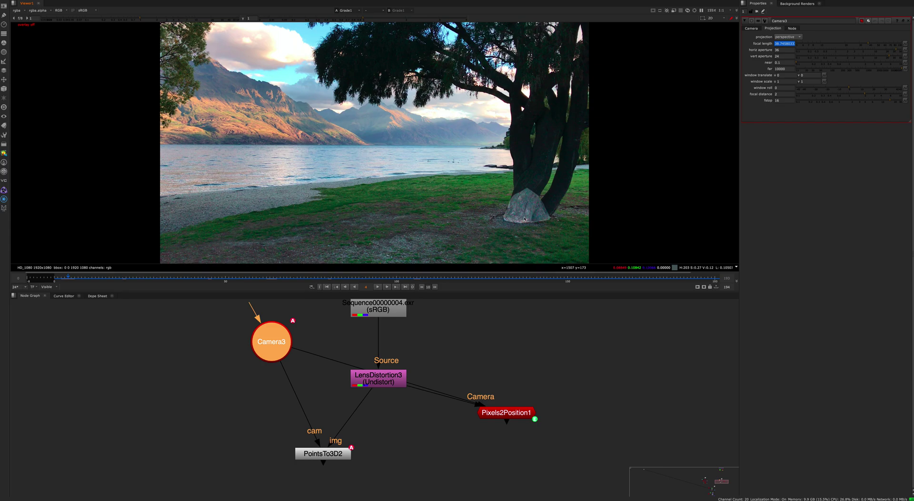
pyautogui.moveTo(332, 453); pyautogui.dragTo(329, 461)
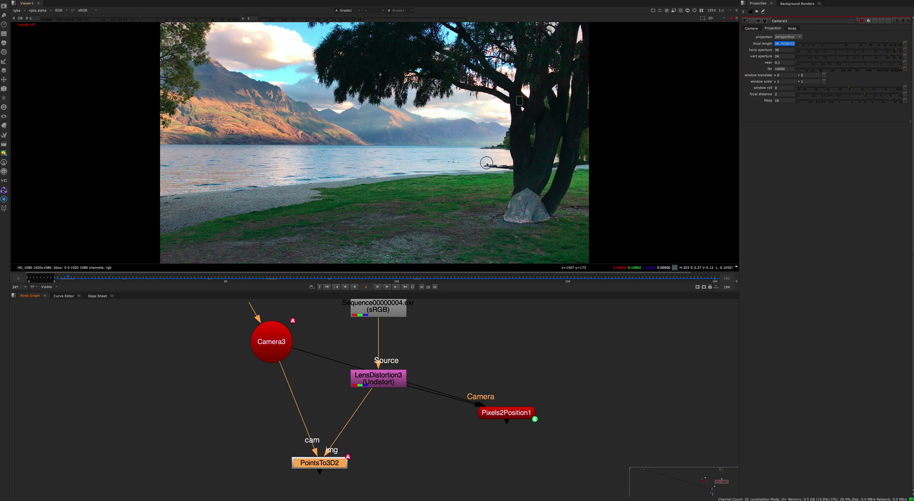
pyautogui.middleClick(487, 163)
pyautogui.press('f')
# Compare the original Read2 plate with the Grade1 output in the viewer
pyautogui.scroll(-5, 439, 398)
pyautogui.moveTo(439, 398); pyautogui.dragTo(445, 364, button='middle')
pyautogui.click(477, 404)
pyautogui.scroll(2, 443, 393)
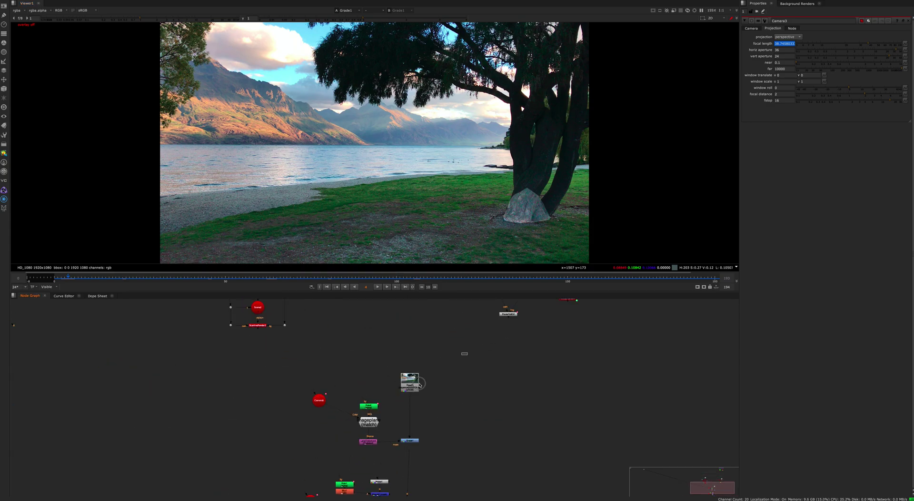
pyautogui.click(411, 382)
pyautogui.scroll(4, 419, 396)
pyautogui.press('1')
pyautogui.moveTo(358, 434); pyautogui.dragTo(349, 337, button='middle')
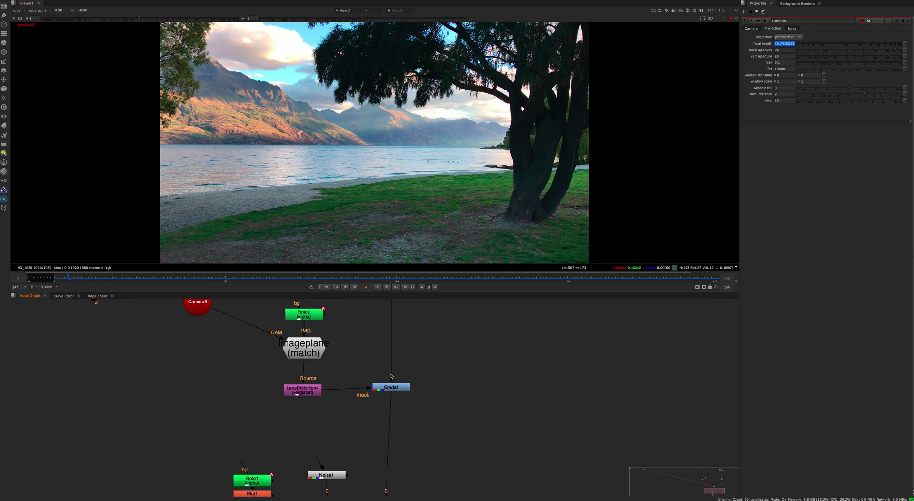
pyautogui.moveTo(472, 345); pyautogui.dragTo(367, 395)
pyautogui.press('1')
pyautogui.moveTo(421, 400); pyautogui.dragTo(454, 462, button='middle')
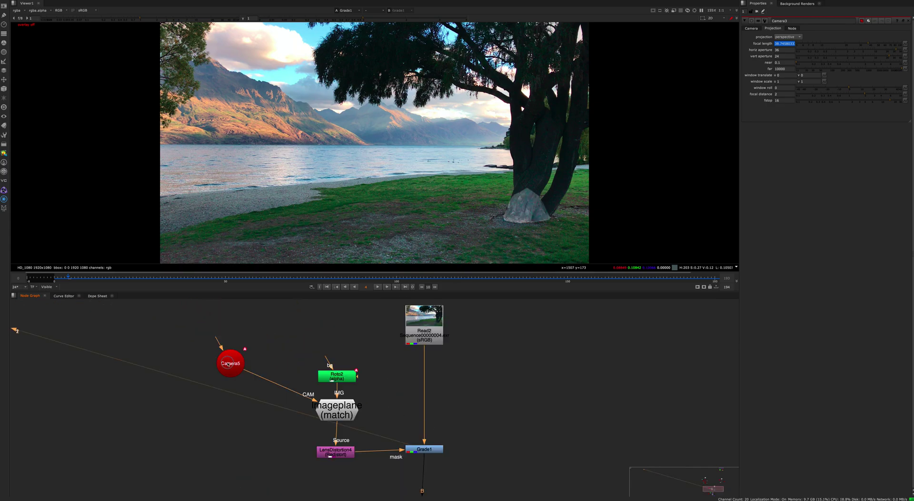
# Move Camera5 down level with the Imageplane node and select the Imageplane node
pyautogui.moveTo(229, 365); pyautogui.dragTo(211, 411)
pyautogui.click(374, 418)
pyautogui.click(353, 410)
# Return to the Custom Nodes backdrop and select the ImgPlane node
pyautogui.scroll(-7, 376, 400)
pyautogui.moveTo(384, 381); pyautogui.dragTo(379, 435, button='middle')
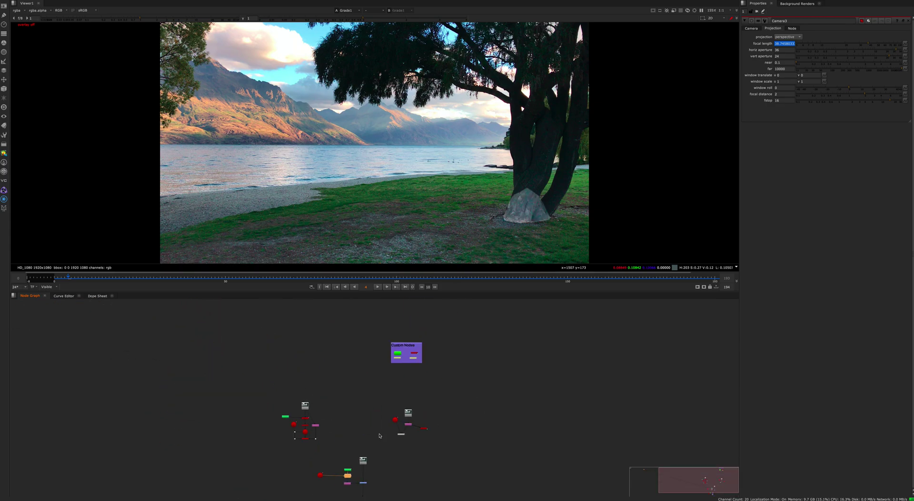
pyautogui.scroll(4, 410, 367)
pyautogui.moveTo(430, 351); pyautogui.dragTo(420, 410, button='middle')
pyautogui.scroll(5, 403, 382)
pyautogui.moveTo(349, 365); pyautogui.dragTo(350, 367)
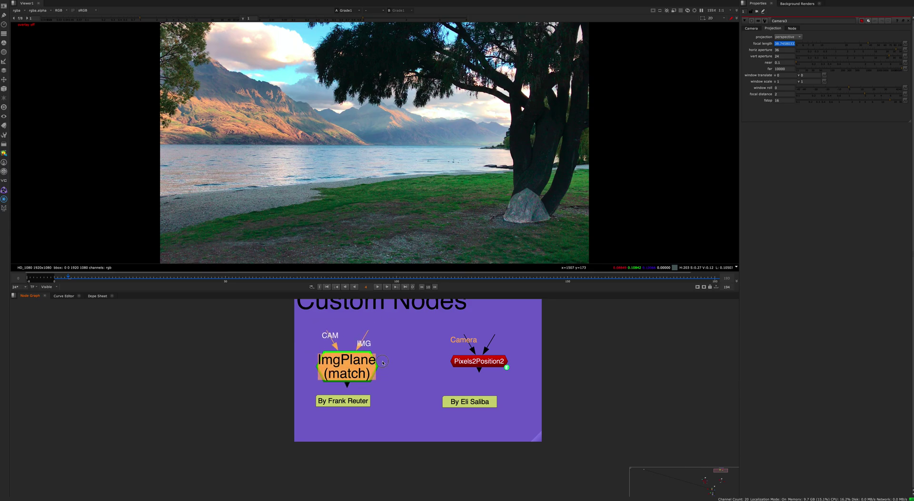
# Paste a copy of the ImgPlane node above the existing Imageplane setup next to Read2
pyautogui.scroll(-8, 353, 374)
pyautogui.moveTo(346, 481); pyautogui.dragTo(364, 414, button='middle')
pyautogui.moveTo(340, 445); pyautogui.dragTo(424, 434, button='middle')
pyautogui.scroll(6, 371, 370)
pyautogui.click(275, 330)
pyautogui.hotkey('ctrl', 'v')
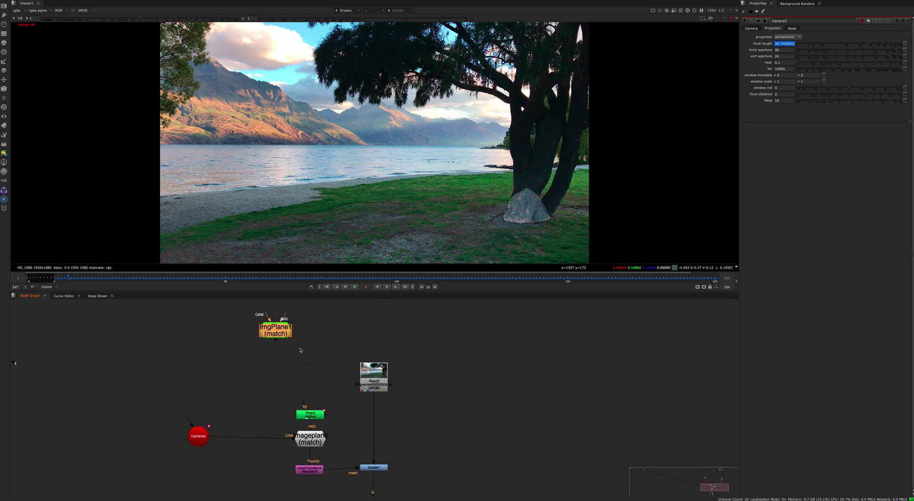
# Select the camera in the upper node tree for copying
pyautogui.scroll(-5, 349, 375)
pyautogui.moveTo(330, 394); pyautogui.dragTo(352, 428, button='middle')
pyautogui.scroll(3, 353, 427)
pyautogui.doubleClick(249, 327)
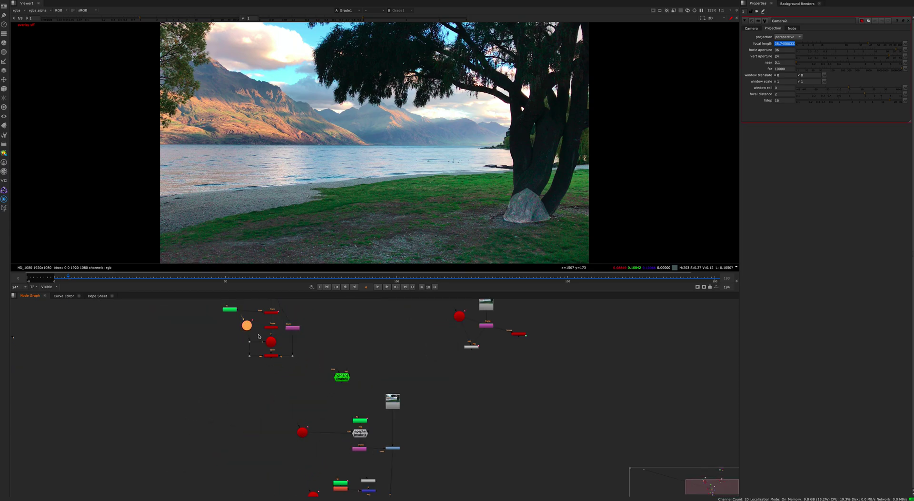
# Delete the old Imageplane patch setup below the pasted ImgPlane1, keeping the Read2 plate
pyautogui.moveTo(358, 375); pyautogui.dragTo(347, 333, button='middle')
pyautogui.scroll(-2, 347, 333)
pyautogui.moveTo(411, 367); pyautogui.dragTo(267, 478)
pyautogui.press('Delete')
pyautogui.moveTo(351, 367); pyautogui.dragTo(343, 404, button='middle')
pyautogui.scroll(4, 341, 403)
pyautogui.click(363, 370)
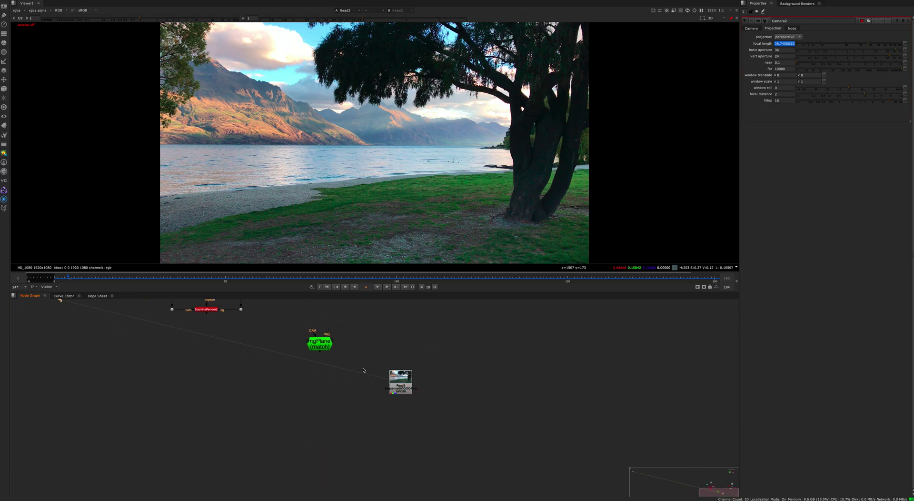
# Move ImgPlane1 lower, paste the copied camera beside it, and connect the camera to its CAM input
pyautogui.click(320, 350)
pyautogui.moveTo(321, 350); pyautogui.dragTo(326, 440)
pyautogui.moveTo(321, 402); pyautogui.dragTo(359, 385, button='middle')
pyautogui.click(334, 392)
pyautogui.hotkey('ctrl', 'v')
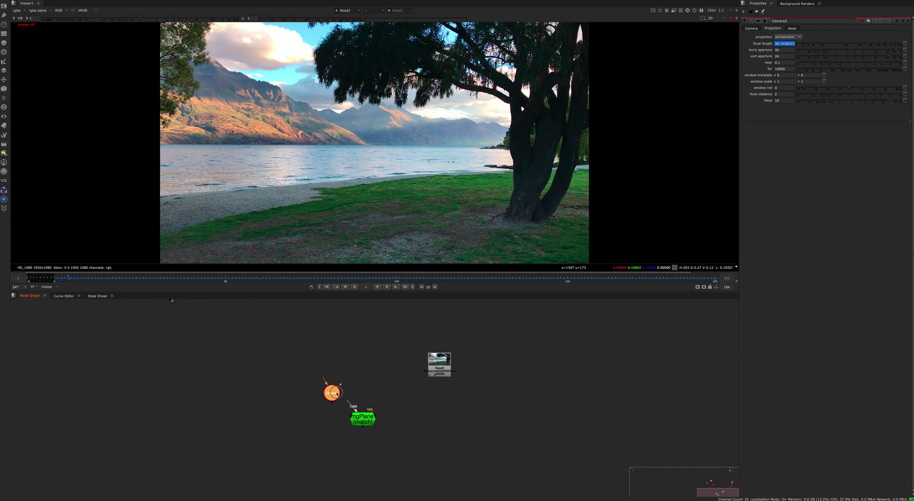
pyautogui.moveTo(355, 408); pyautogui.dragTo(385, 418)
# Add a Roto node above ImgPlane1 and connect it to the IMG input
pyautogui.scroll(4, 389, 413)
pyautogui.click(388, 381)
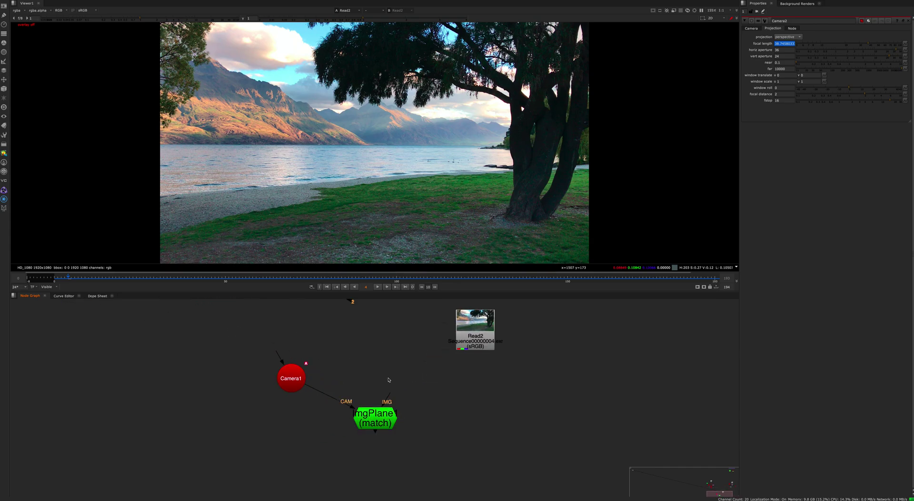
pyautogui.click(382, 351)
pyautogui.press('o')
pyautogui.moveTo(389, 393); pyautogui.dragTo(385, 358)
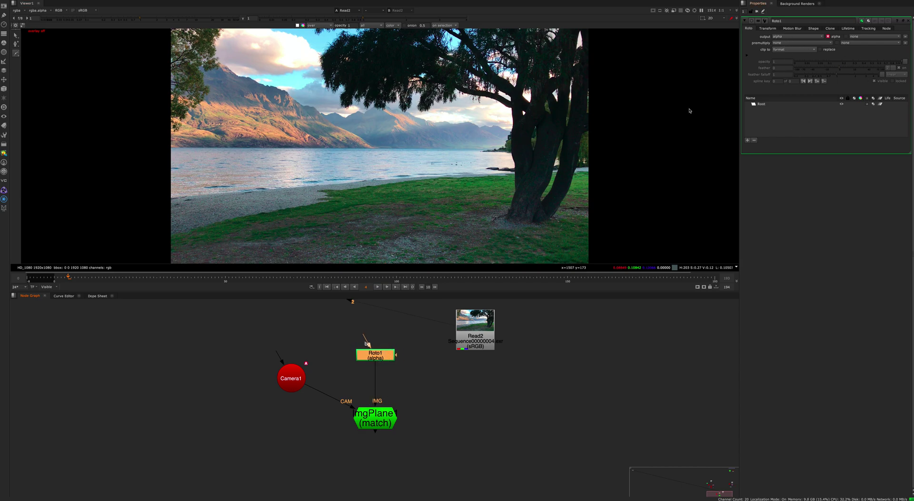
pyautogui.moveTo(377, 420); pyautogui.dragTo(381, 412)
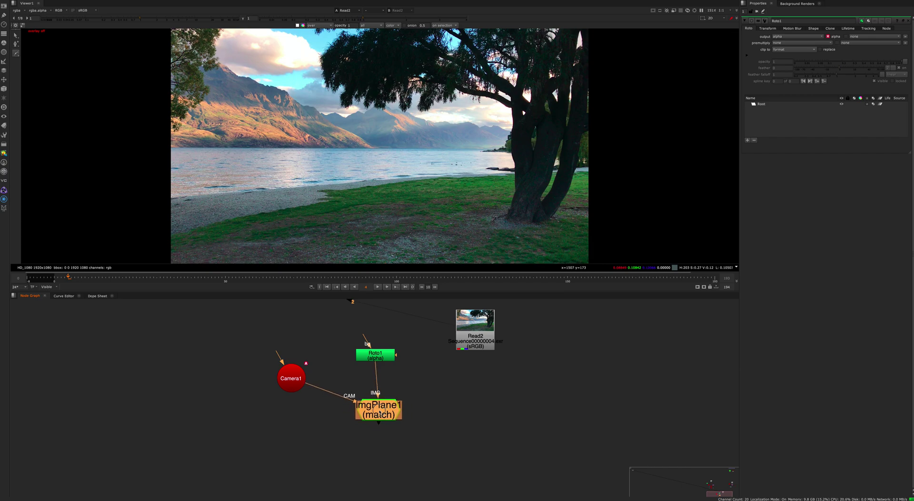
pyautogui.moveTo(398, 385); pyautogui.dragTo(365, 419, button='middle')
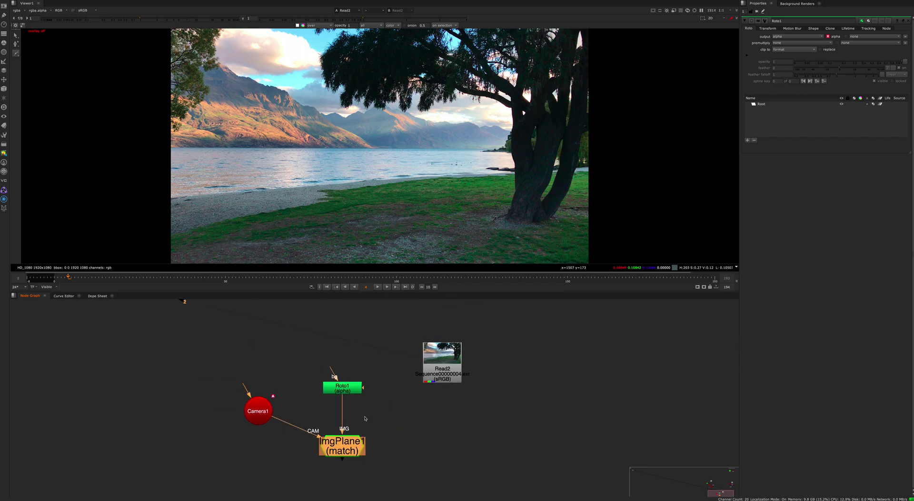
# Open the ImgPlane1 properties on their own and nudge the node slightly below Roto1
pyautogui.doubleClick(351, 453)
pyautogui.moveTo(348, 447); pyautogui.dragTo(340, 389, button='middle')
pyautogui.scroll(4, 338, 407)
pyautogui.moveTo(333, 429); pyautogui.dragTo(301, 481, button='middle')
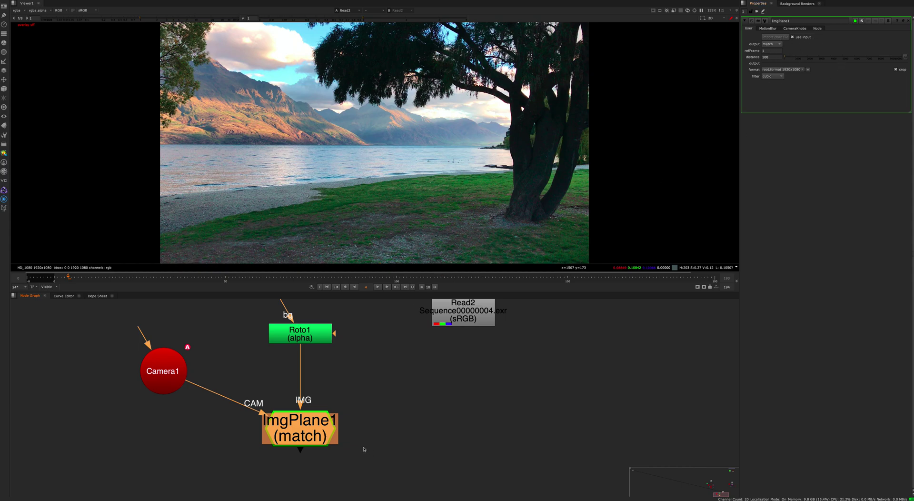
pyautogui.click(375, 411)
pyautogui.moveTo(325, 442); pyautogui.dragTo(318, 425)
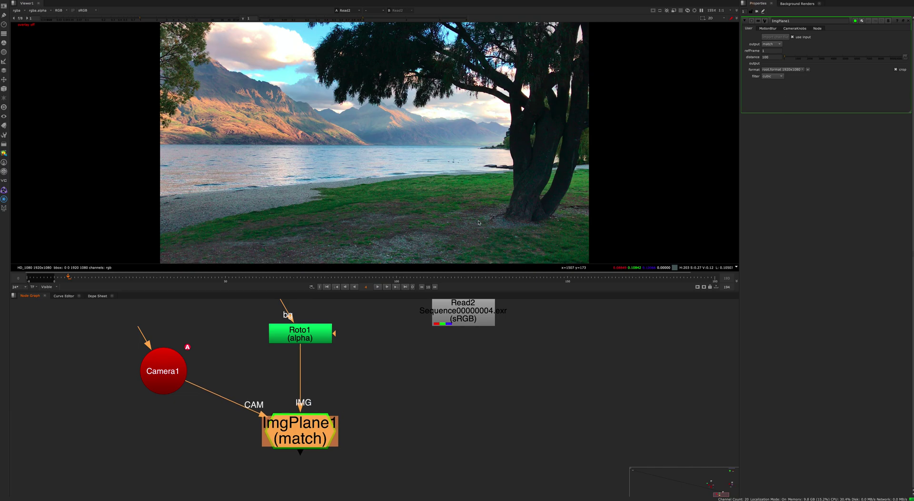
# Draw a Bezier shape in Roto1 around the base of the tree trunk
pyautogui.scroll(6, 536, 205)
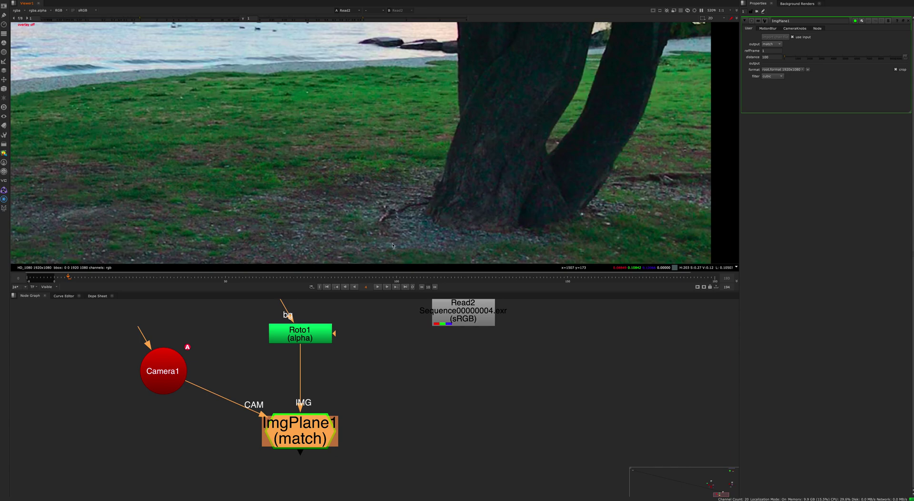
pyautogui.moveTo(462, 234); pyautogui.dragTo(469, 214, button='middle')
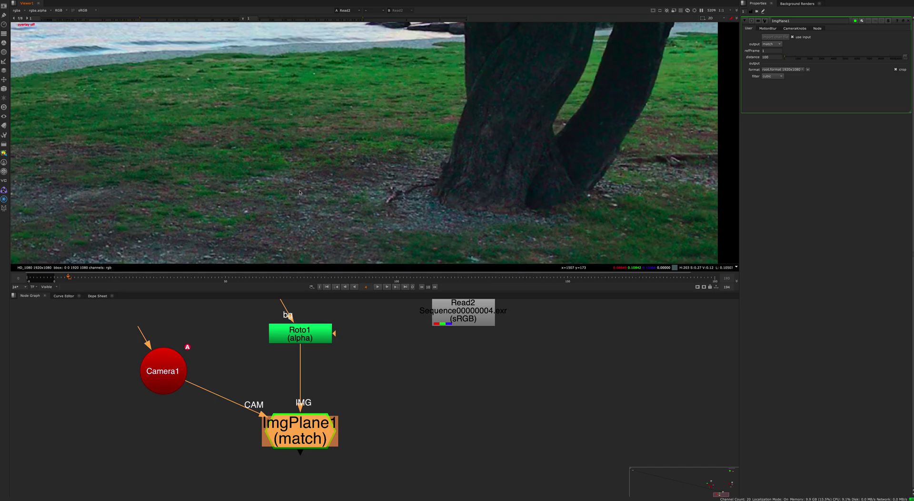
pyautogui.scroll(-5, 311, 182)
pyautogui.scroll(6, 412, 178)
pyautogui.scroll(-5, 402, 178)
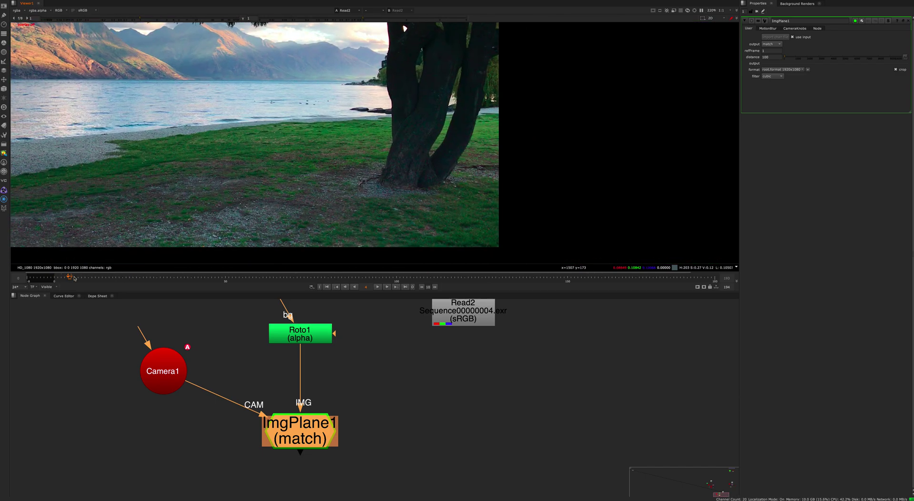
pyautogui.scroll(2, 416, 186)
pyautogui.scroll(3, 376, 176)
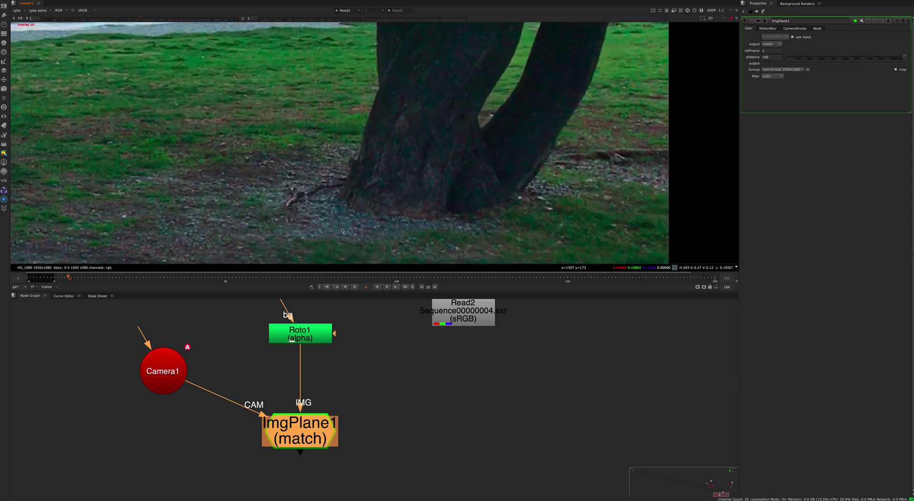
pyautogui.click(300, 333)
pyautogui.press('o')
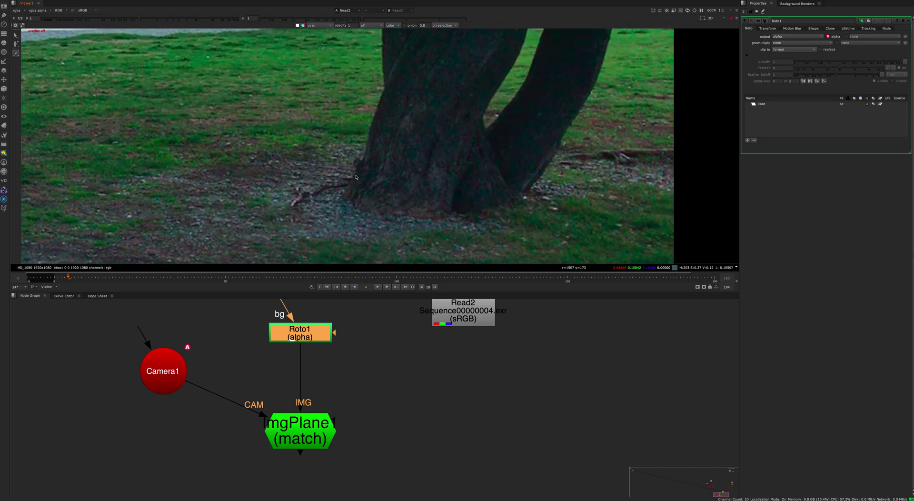
pyautogui.click(363, 156)
pyautogui.click(350, 181)
pyautogui.click(343, 198)
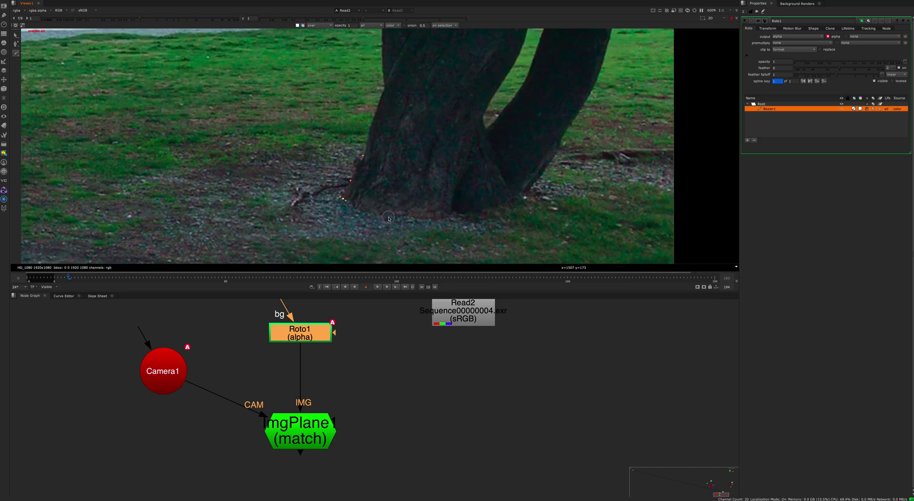
pyautogui.click(389, 217)
pyautogui.click(434, 218)
pyautogui.click(476, 213)
pyautogui.click(523, 207)
pyautogui.click(502, 178)
pyautogui.click(494, 160)
pyautogui.click(462, 136)
pyautogui.click(436, 127)
pyautogui.click(406, 125)
pyautogui.click(389, 126)
# Set the refFrame of ImgPlane1 to 4 and fit the whole plate in the viewer
pyautogui.doubleClick(300, 431)
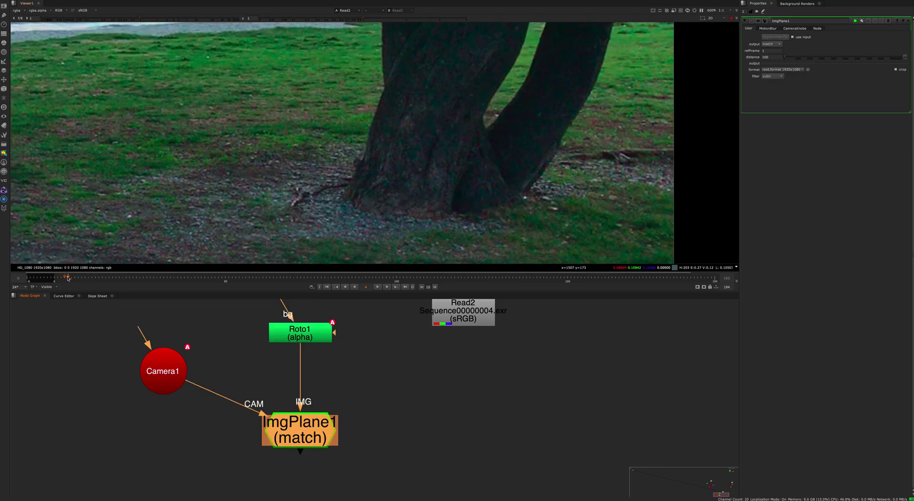
pyautogui.click(773, 50)
pyautogui.write('4')
pyautogui.press('Return')
pyautogui.press('f')
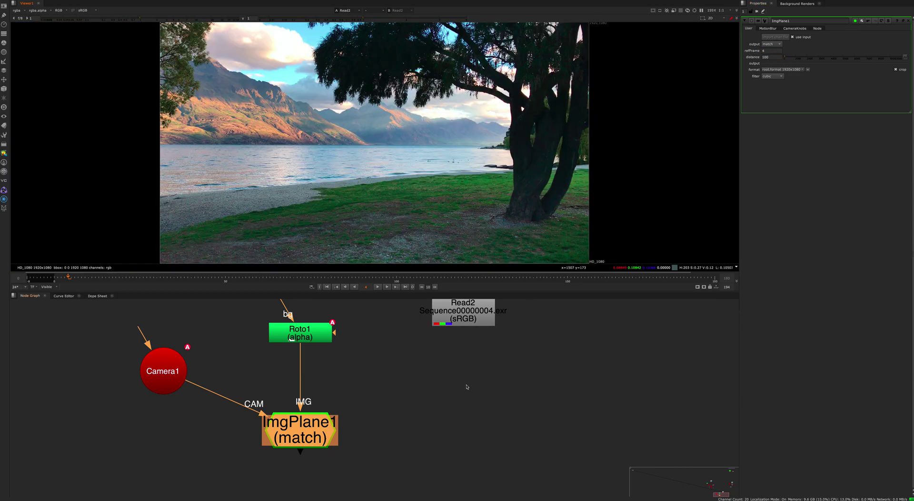
# Add a Grade node fed by Read2 and masked by ImgPlane1, and show its output in the viewer
pyautogui.click(467, 386)
pyautogui.press('g')
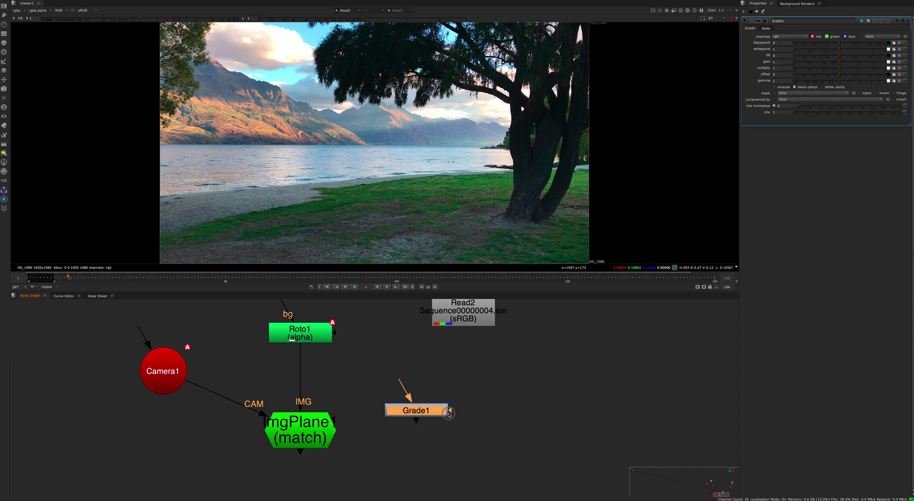
pyautogui.moveTo(449, 415); pyautogui.dragTo(307, 435)
pyautogui.moveTo(405, 393); pyautogui.dragTo(475, 316)
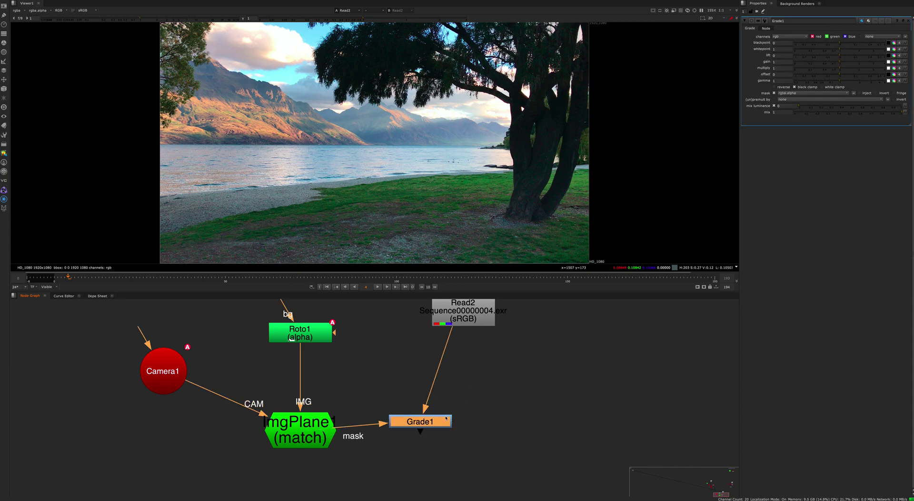
pyautogui.moveTo(446, 418); pyautogui.dragTo(486, 427)
pyautogui.press('1')
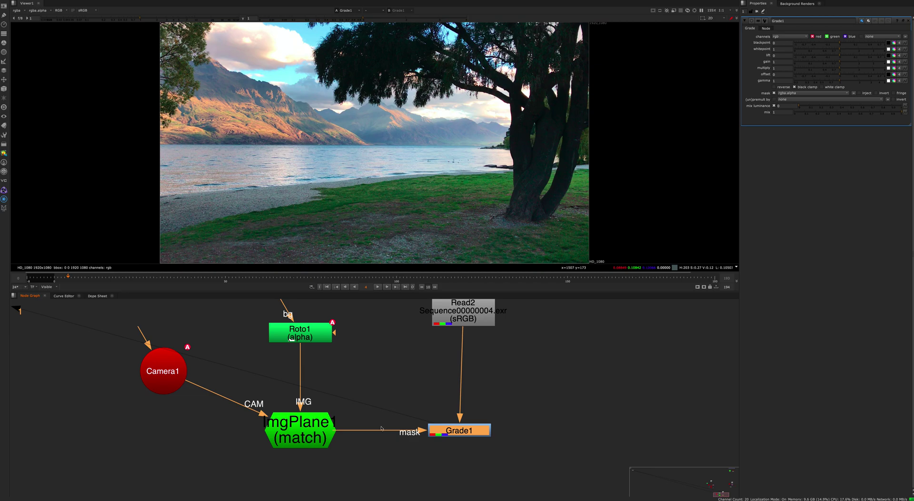
pyautogui.moveTo(315, 433); pyautogui.dragTo(270, 433, button='middle')
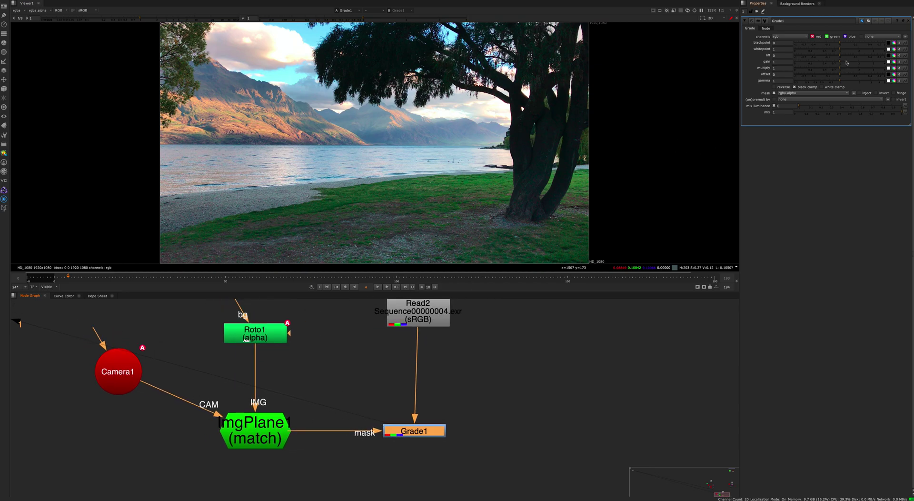
# Raise the gain and multiply of Grade1 to brighten the masked trunk base, and scrub the shot to frame 48
pyautogui.moveTo(847, 62); pyautogui.dragTo(882, 62)
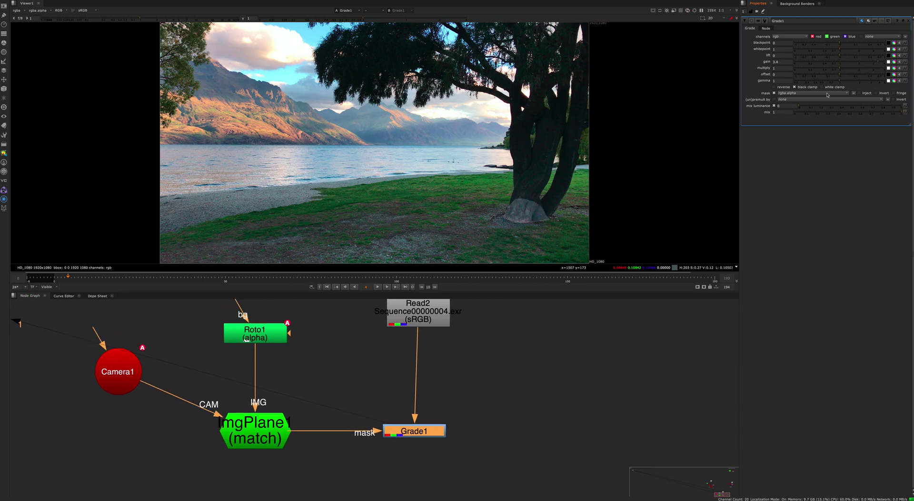
pyautogui.moveTo(847, 68); pyautogui.dragTo(861, 68)
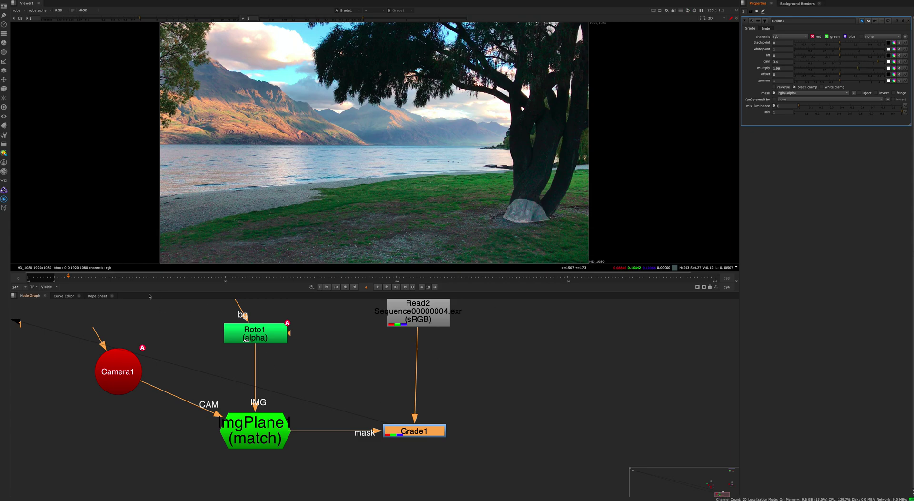
pyautogui.click(95, 277)
pyautogui.moveTo(94, 277); pyautogui.dragTo(318, 267)
pyautogui.moveTo(63, 265); pyautogui.dragTo(219, 273)
# Open the ImgPlane1 properties and examine its projected card and the tracked camera from the side in the 3D view
pyautogui.click(252, 439)
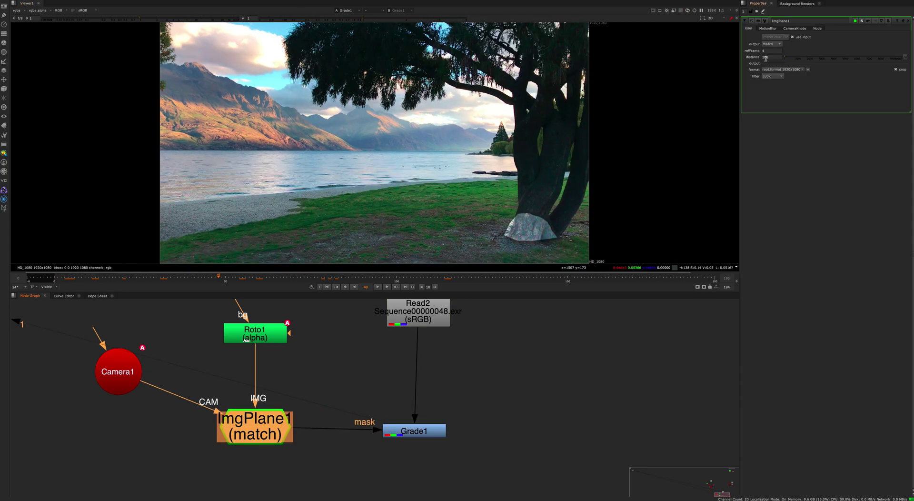
pyautogui.press('Tab')
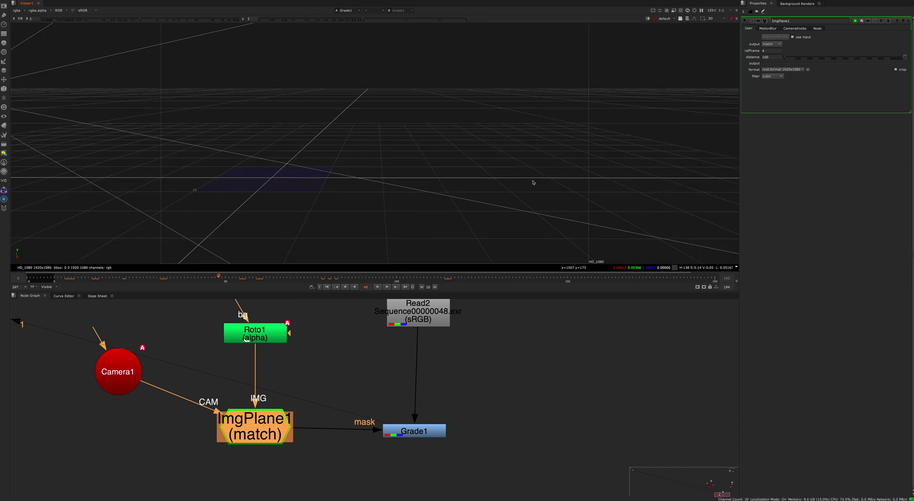
pyautogui.keyDown('alt'); pyautogui.moveTo(506, 209); pyautogui.dragTo(450, 187, button='middle'); pyautogui.keyUp('alt')
pyautogui.keyDown('ctrl'); pyautogui.moveTo(449, 188); pyautogui.dragTo(534, 205); pyautogui.keyUp('ctrl')
pyautogui.click(516, 378)
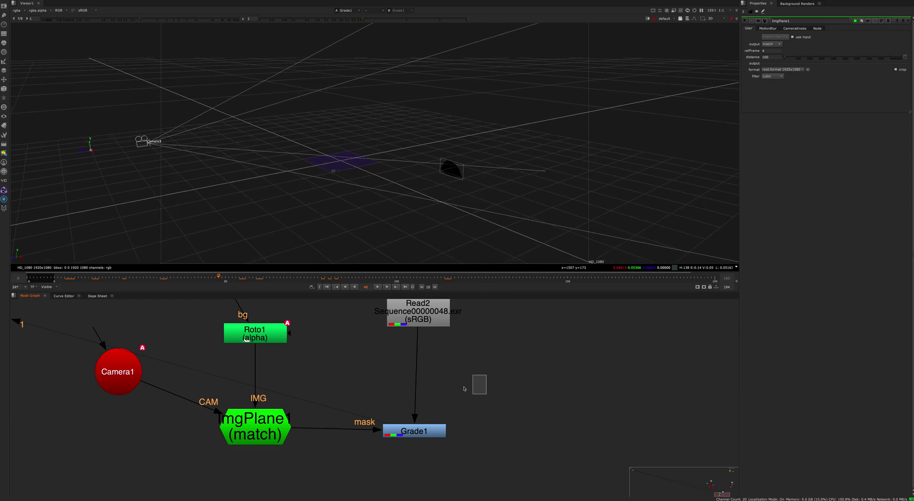
pyautogui.keyDown('ctrl'); pyautogui.moveTo(447, 184); pyautogui.dragTo(462, 188); pyautogui.keyUp('ctrl')
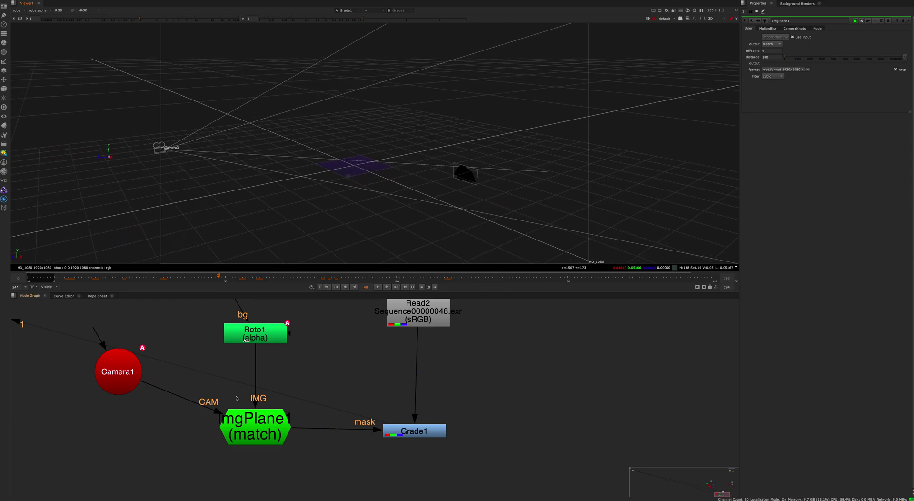
pyautogui.moveTo(461, 360); pyautogui.dragTo(397, 363, button='middle')
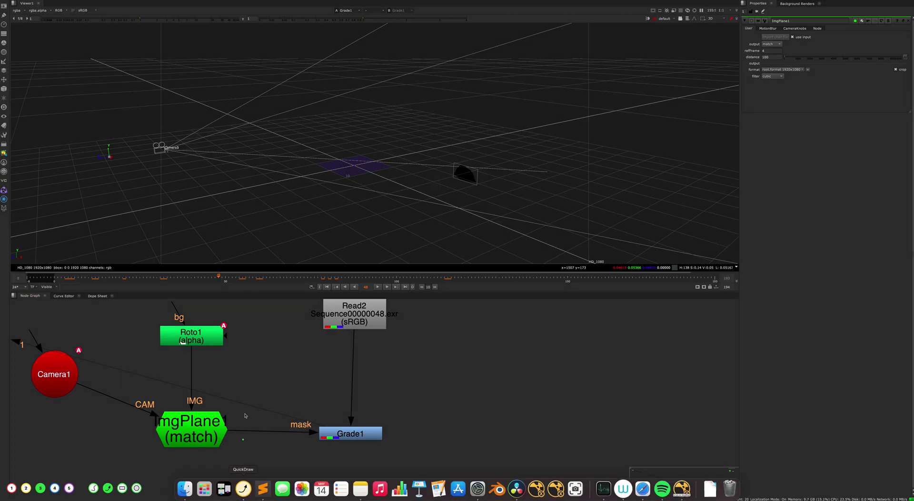
# Annotate the 3D view with a red rectangle in front of the camera and mark its four corners
pyautogui.click(55, 490)
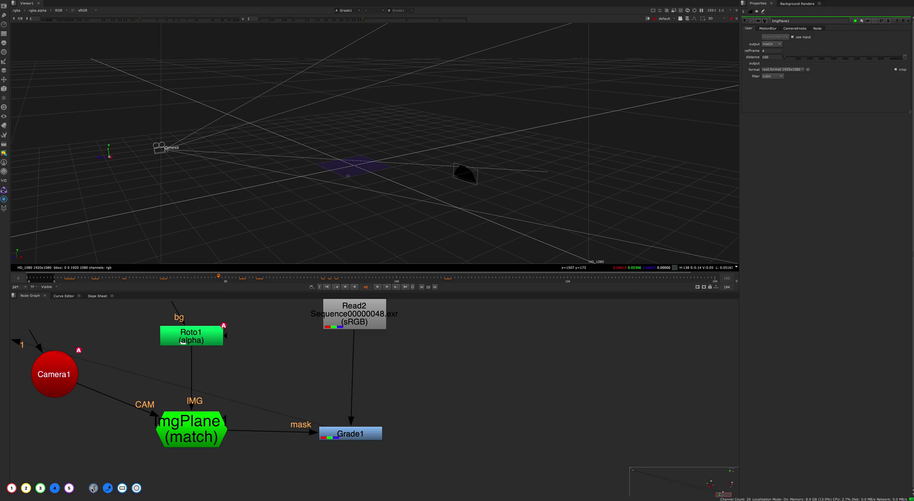
pyautogui.click(93, 489)
pyautogui.click(11, 488)
pyautogui.moveTo(234, 109)
pyautogui.mouseDown()
pyautogui.moveTo(264, 118)
pyautogui.moveTo(261, 166)
pyautogui.moveTo(251, 161)
pyautogui.moveTo(260, 169)
pyautogui.mouseUp()
pyautogui.moveTo(234, 111); pyautogui.dragTo(229, 153)
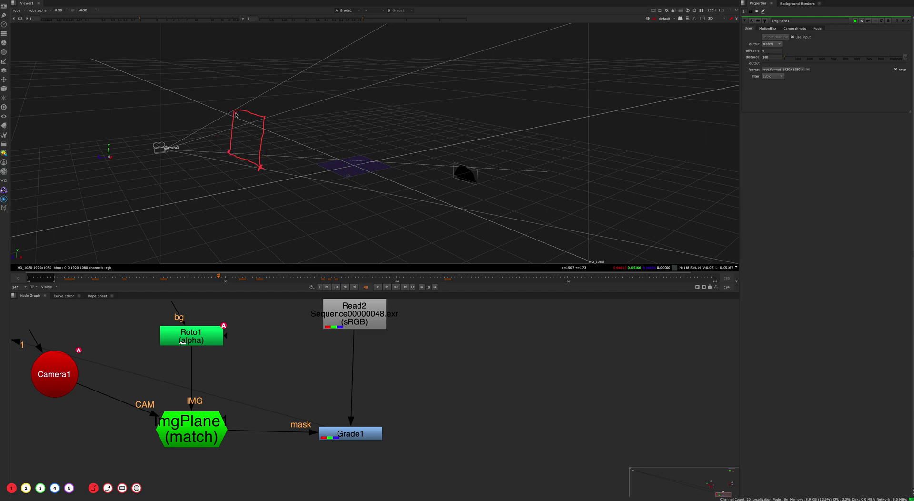
pyautogui.click(235, 110)
pyautogui.click(264, 115)
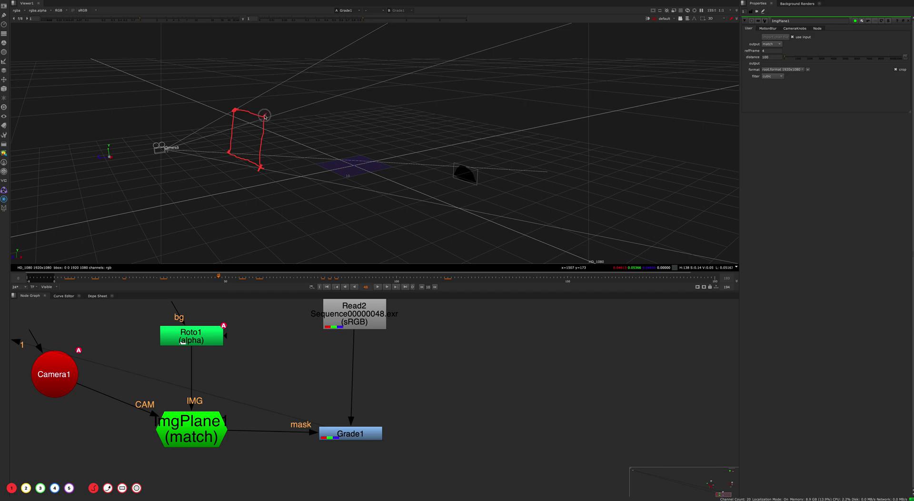
pyautogui.click(261, 168)
pyautogui.click(229, 153)
# Annotate the 3D view with blue arrows showing the direction from the camera towards the projected card
pyautogui.click(107, 488)
pyautogui.click(54, 488)
pyautogui.click(107, 432)
pyautogui.click(228, 143)
pyautogui.click(315, 132)
pyautogui.moveTo(209, 206); pyautogui.dragTo(413, 172)
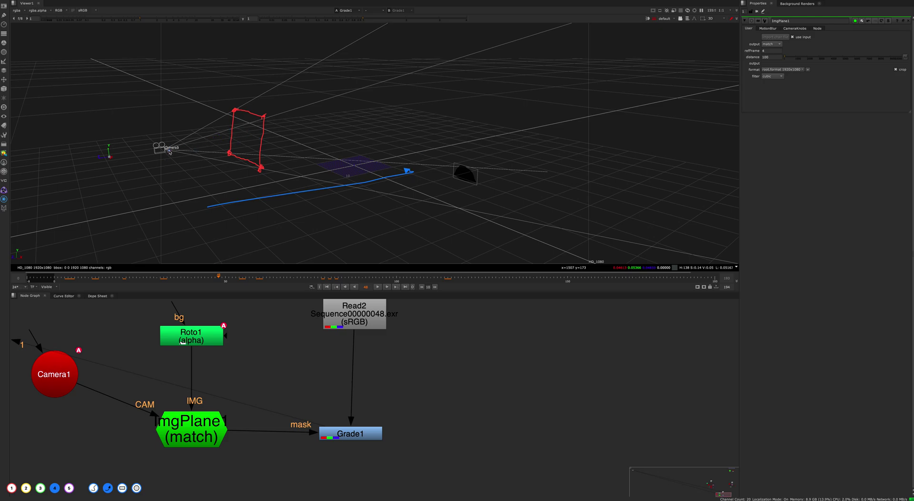
pyautogui.moveTo(168, 149); pyautogui.dragTo(243, 135)
# Clear all the annotations from the screen and leave the drawing mode
pyautogui.click(217, 136)
pyautogui.press('Delete')
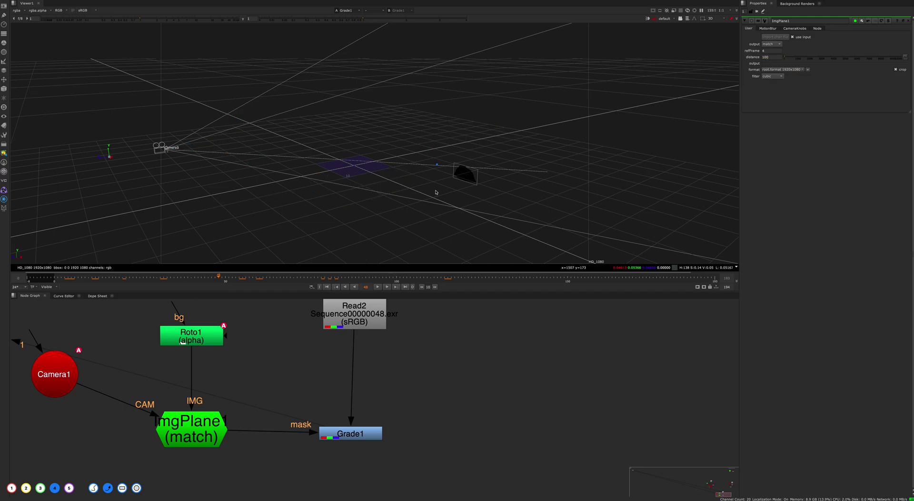
pyautogui.moveTo(431, 411); pyautogui.dragTo(404, 450)
pyautogui.press('Delete')
pyautogui.press('Escape')
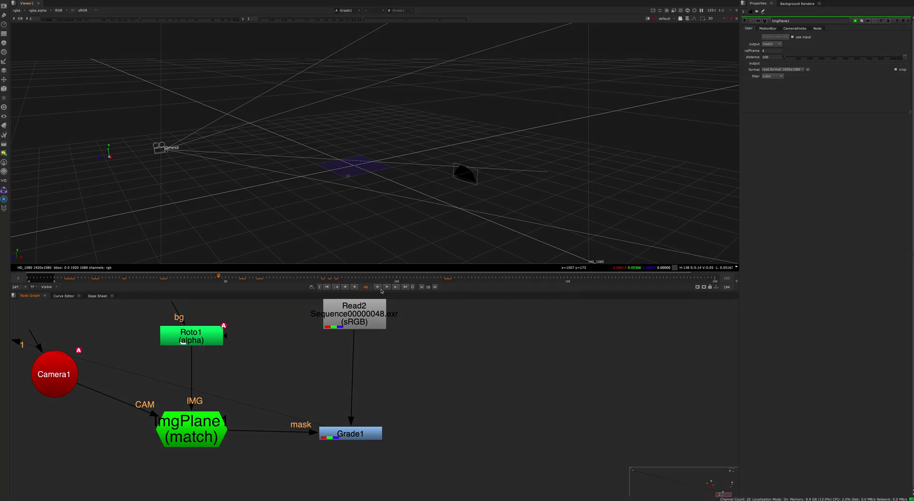
# Display the CameraTrackerPointCloud2 point cloud in the 3D view together with the projected card
pyautogui.moveTo(380, 358); pyautogui.dragTo(391, 426, button='middle')
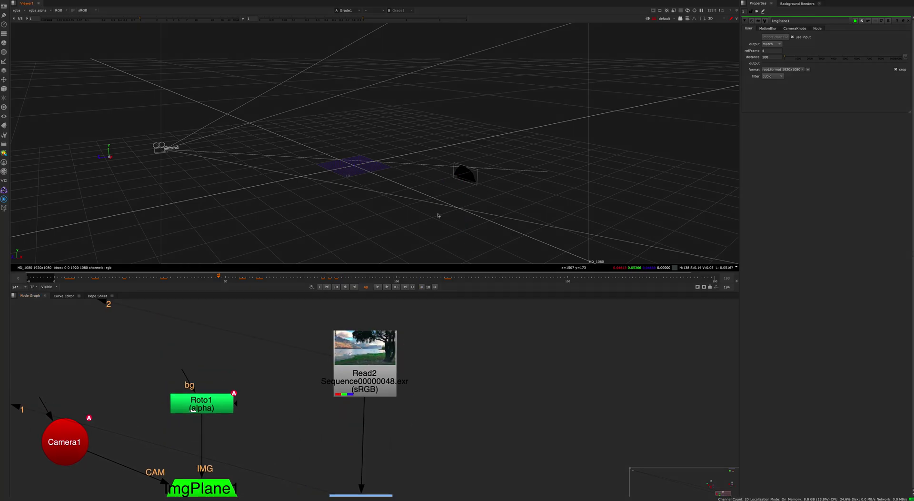
pyautogui.click(369, 373)
pyautogui.press('1')
pyautogui.click(245, 341)
pyautogui.press('Tab')
pyautogui.scroll(-10, 432, 364)
pyautogui.moveTo(434, 373); pyautogui.dragTo(459, 422, button='middle')
pyautogui.scroll(6, 366, 379)
pyautogui.click(409, 340)
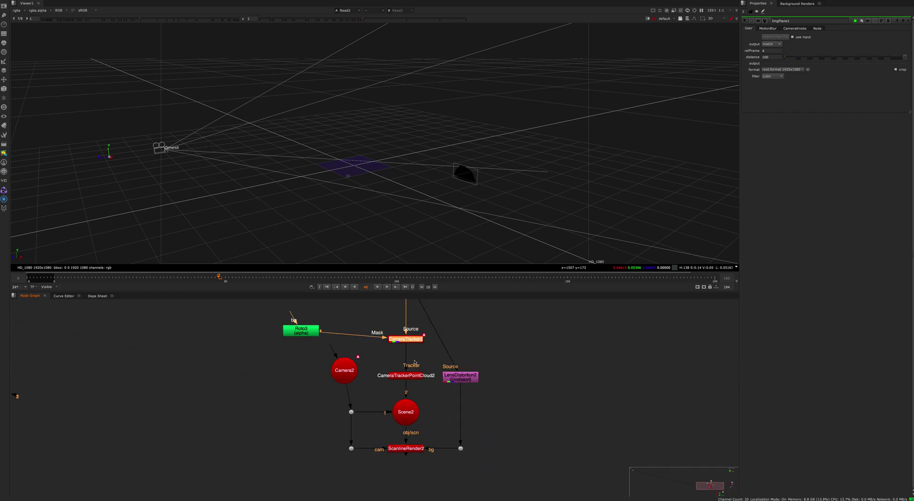
pyautogui.click(412, 375)
pyautogui.press('1')
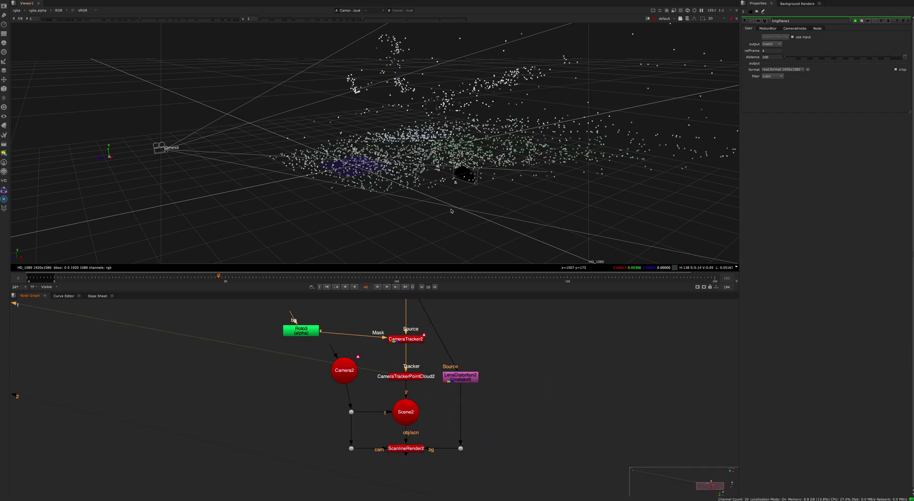
# Examine the point cloud, ground and projected roto card from several angles in the 3D view
pyautogui.keyDown('ctrl'); pyautogui.moveTo(405, 205); pyautogui.dragTo(379, 215); pyautogui.keyUp('ctrl')
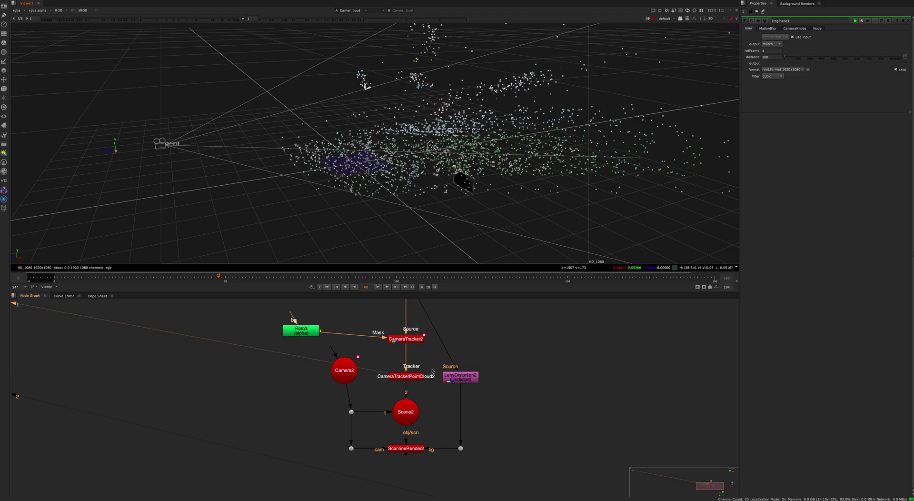
pyautogui.keyDown('ctrl'); pyautogui.moveTo(453, 209); pyautogui.dragTo(435, 157); pyautogui.keyUp('ctrl')
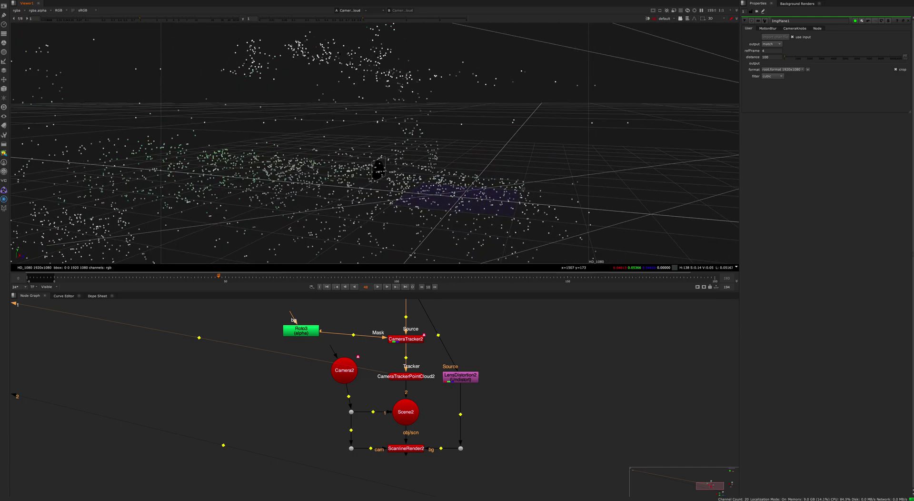
pyautogui.keyDown('ctrl'); pyautogui.moveTo(492, 190); pyautogui.dragTo(393, 114); pyautogui.keyUp('ctrl')
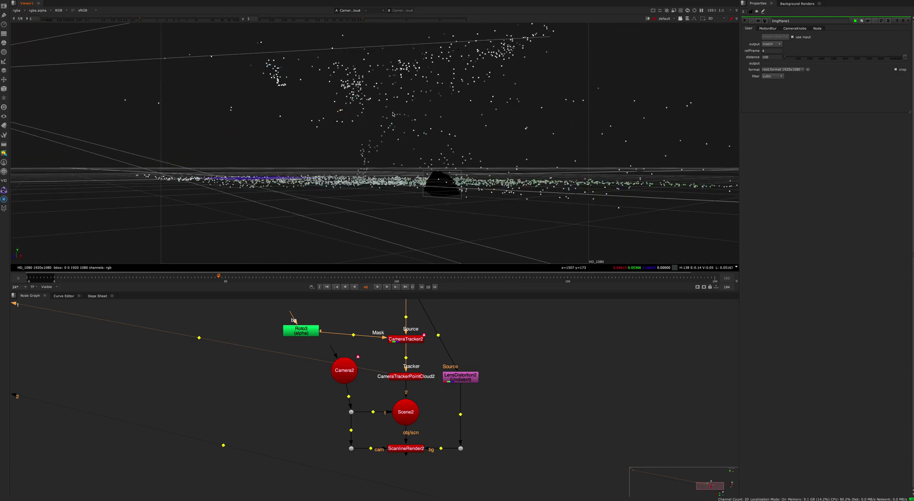
pyautogui.keyDown('ctrl'); pyautogui.moveTo(376, 146); pyautogui.dragTo(323, 170); pyautogui.keyUp('ctrl')
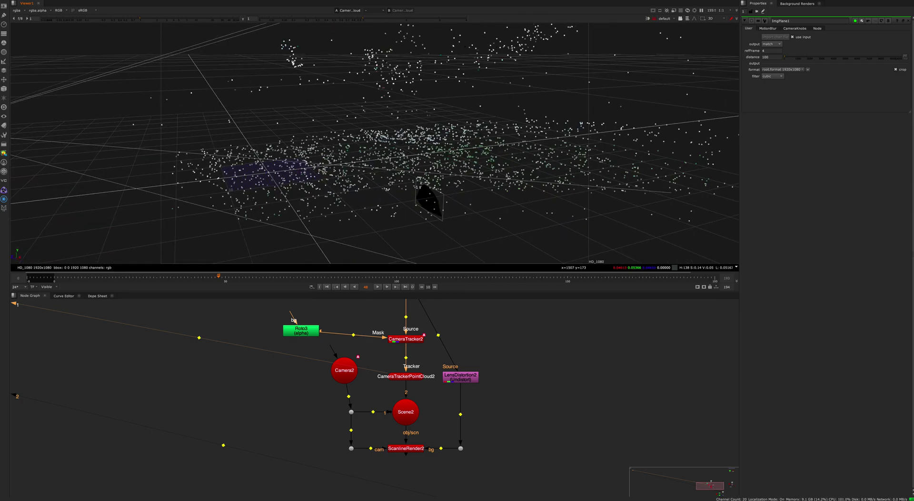
pyautogui.moveTo(293, 391); pyautogui.dragTo(314, 370, button='middle')
pyautogui.scroll(-5, 314, 370)
pyautogui.moveTo(364, 448); pyautogui.dragTo(247, 410, button='middle')
pyautogui.scroll(4, 348, 405)
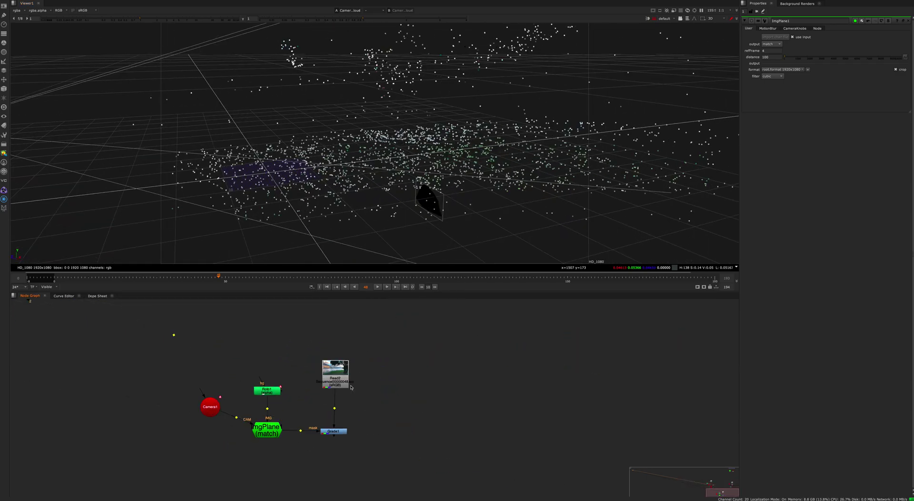
pyautogui.moveTo(376, 205); pyautogui.dragTo(432, 212, button='middle')
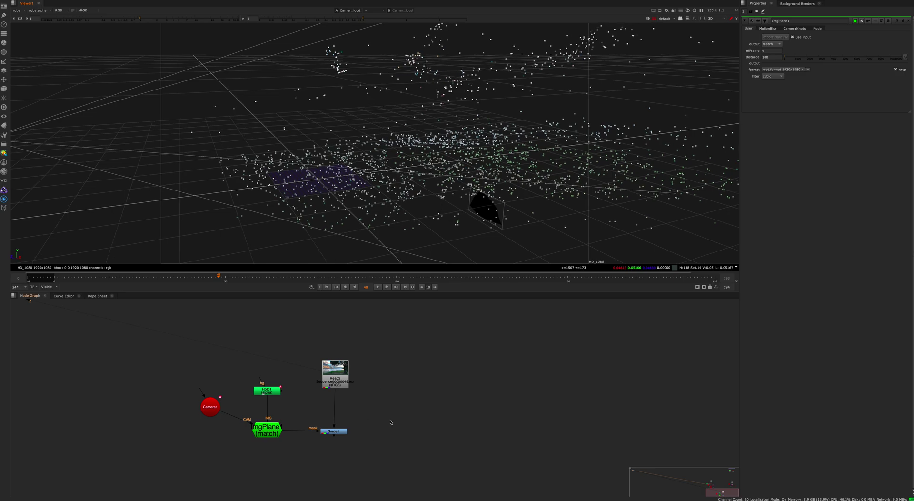
# Move LensDistortion3 lower in the node graph and view its undistorted image, checking the tree trunk's base
pyautogui.moveTo(413, 407); pyautogui.dragTo(342, 440)
pyautogui.moveTo(355, 441); pyautogui.dragTo(344, 493, button='middle')
pyautogui.moveTo(400, 403); pyautogui.dragTo(256, 459, button='middle')
pyautogui.moveTo(358, 375); pyautogui.dragTo(292, 439, button='middle')
pyautogui.scroll(4, 277, 433)
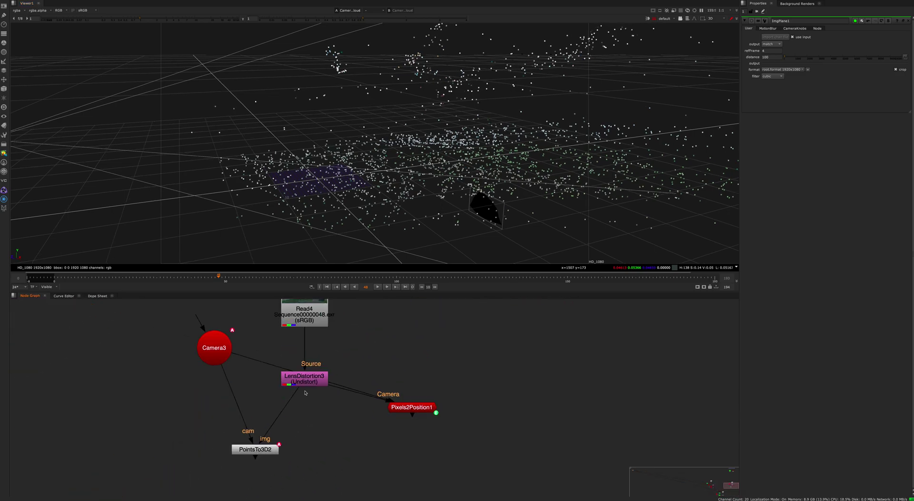
pyautogui.moveTo(309, 380); pyautogui.dragTo(304, 409)
pyautogui.press('1')
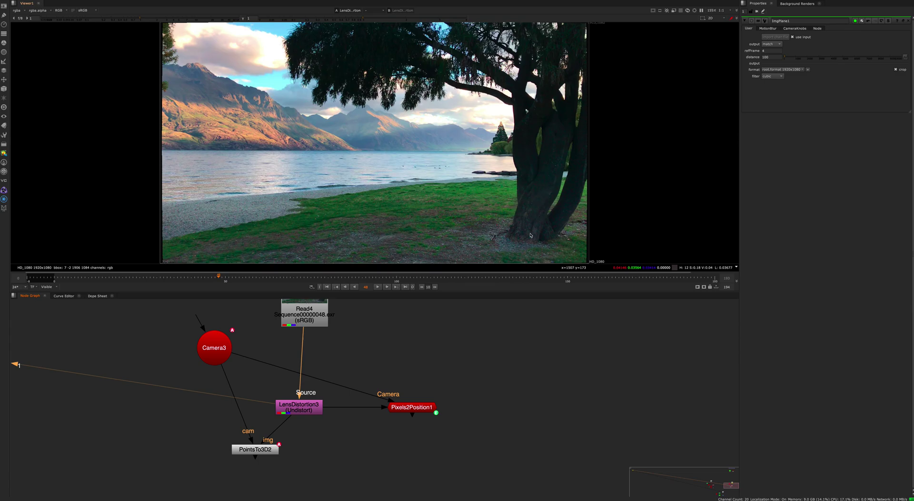
pyautogui.scroll(5, 527, 233)
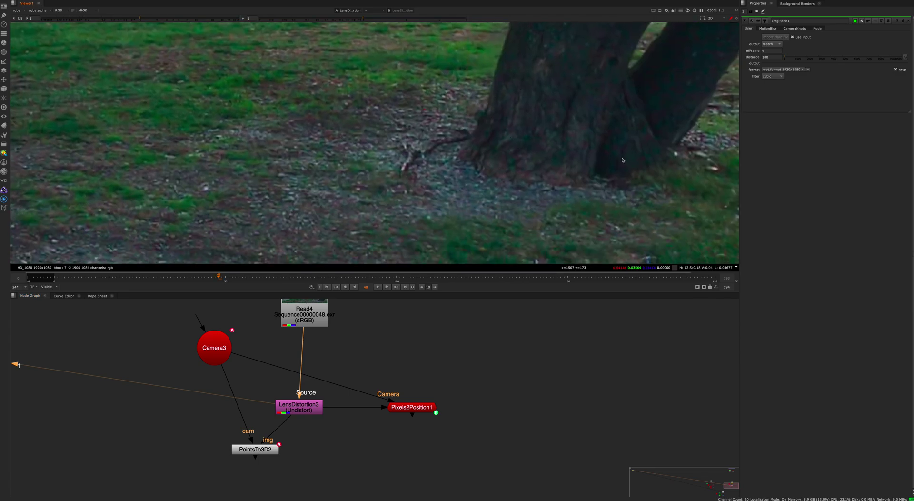
pyautogui.scroll(-5, 623, 161)
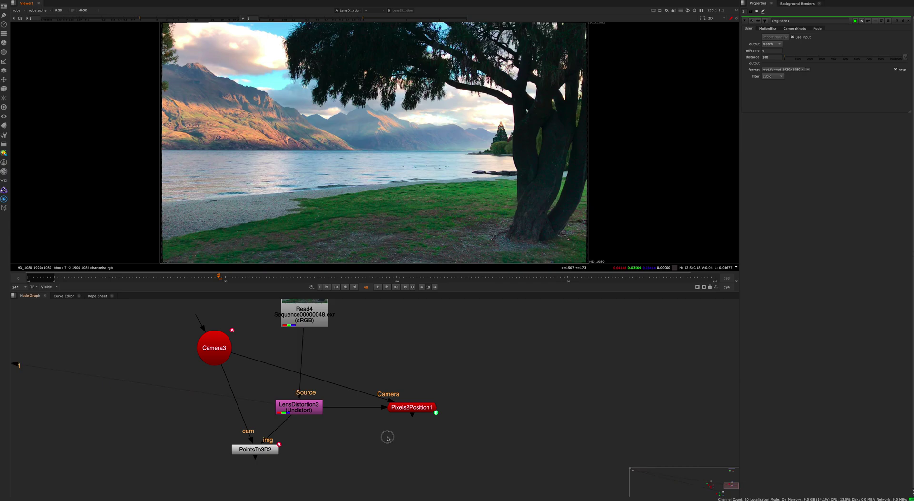
# Open the PointsTo3D2 properties, view its output and scrub back towards the start of the shot
pyautogui.moveTo(266, 450); pyautogui.dragTo(254, 451)
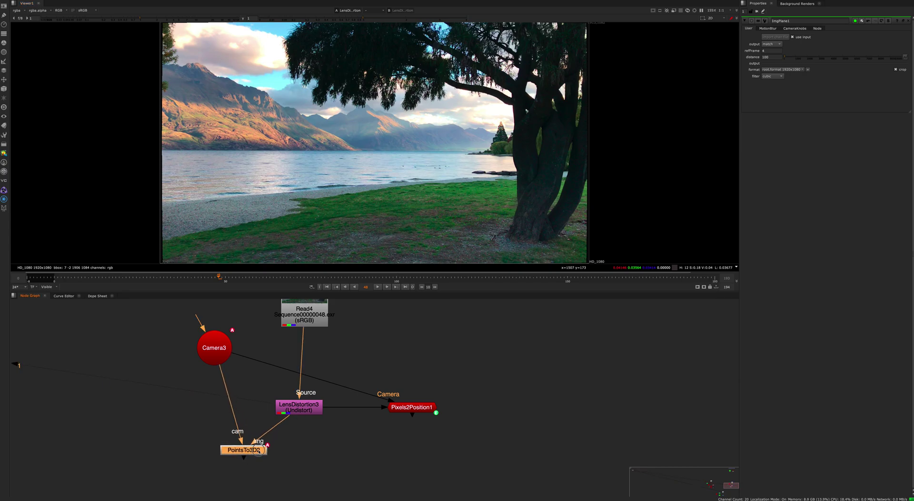
pyautogui.doubleClick(253, 451)
pyautogui.press('1')
pyautogui.moveTo(272, 454); pyautogui.dragTo(324, 442, button='middle')
pyautogui.click(333, 438)
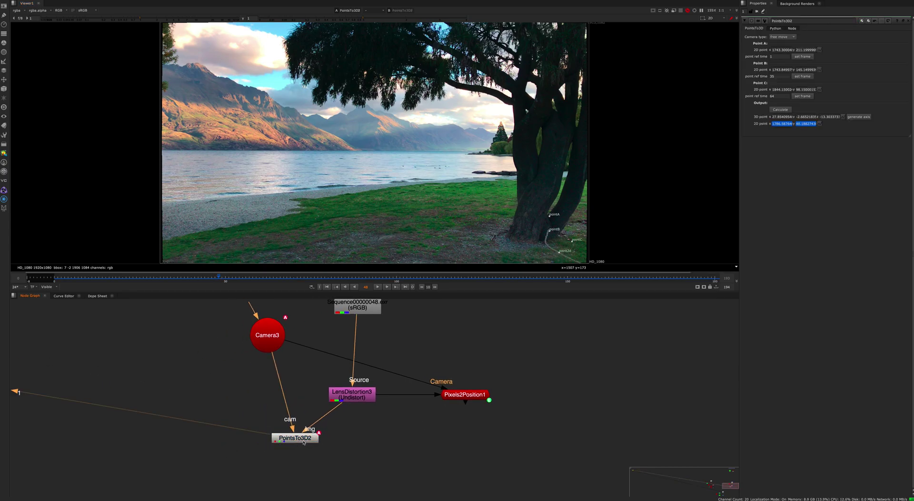
pyautogui.moveTo(190, 278); pyautogui.dragTo(102, 277)
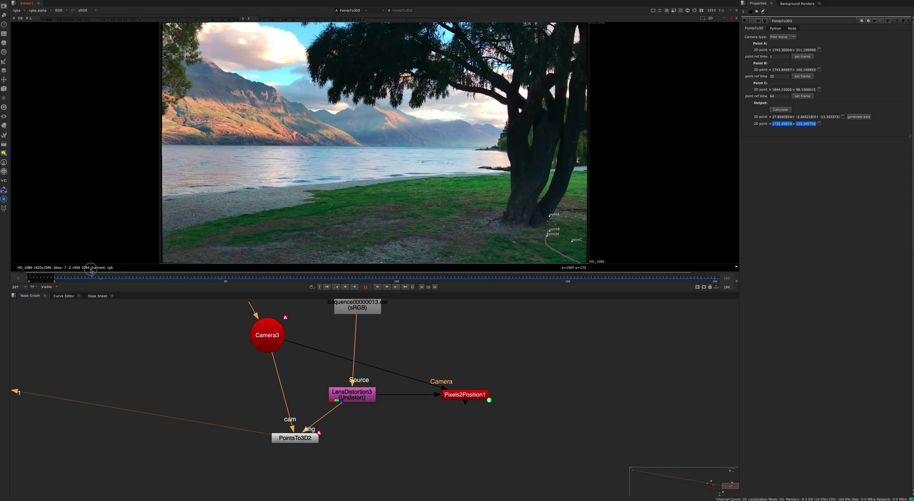
pyautogui.click(473, 394)
pyautogui.moveTo(474, 395); pyautogui.dragTo(473, 398)
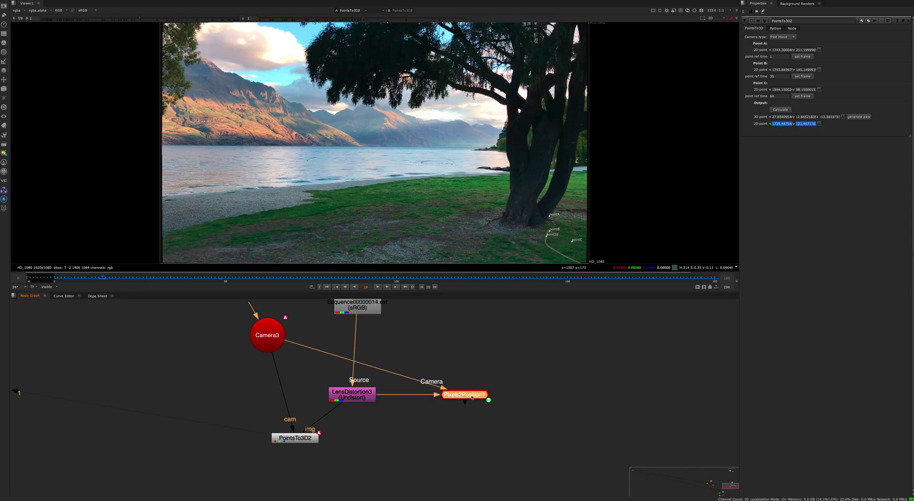
pyautogui.click(440, 428)
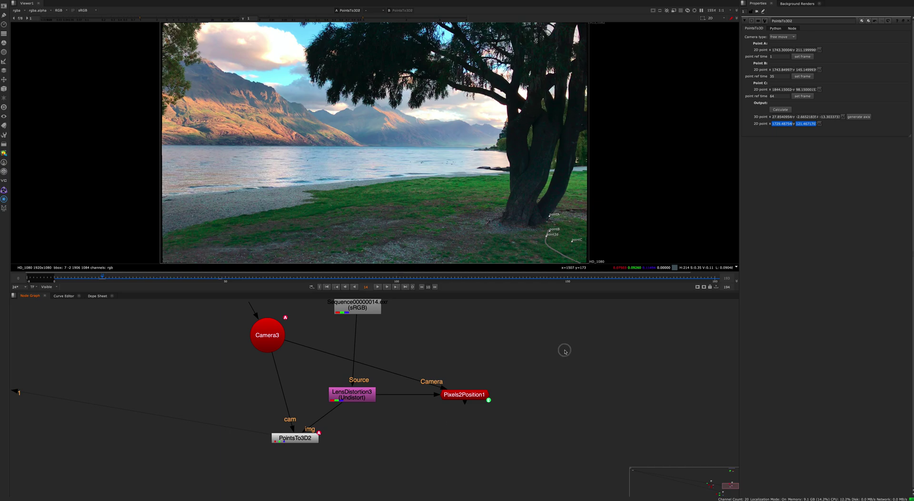
pyautogui.click(478, 395)
pyautogui.moveTo(538, 363); pyautogui.dragTo(388, 440)
pyautogui.click(444, 437)
# Move PointsTo3D2 slightly lower and Camera3 farther from LensDistortion3 in the node graph, scrubbing to frame 4
pyautogui.moveTo(562, 362); pyautogui.dragTo(310, 453)
pyautogui.moveTo(563, 248); pyautogui.dragTo(529, 234, button='middle')
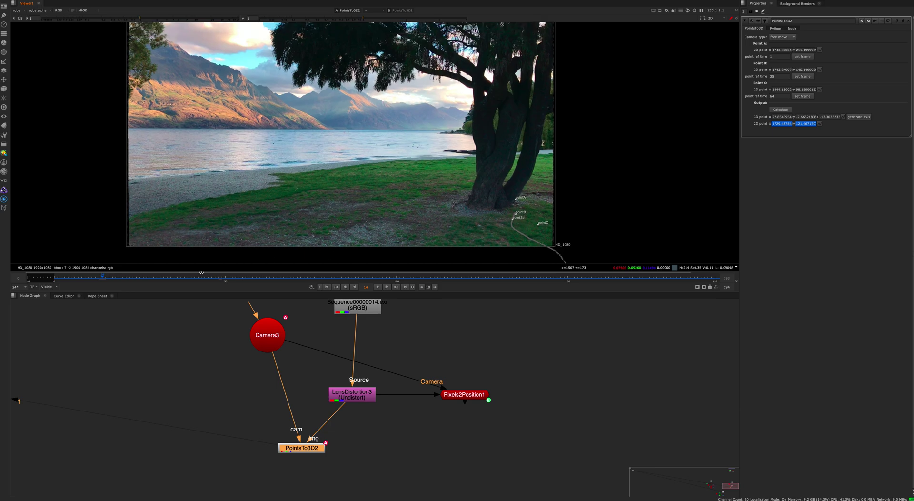
pyautogui.moveTo(94, 280); pyautogui.dragTo(68, 280)
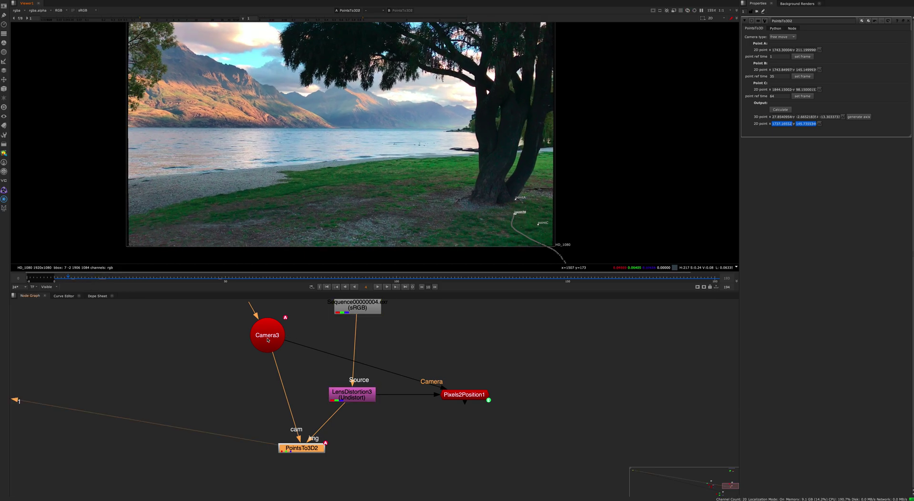
pyautogui.moveTo(273, 334); pyautogui.dragTo(227, 347)
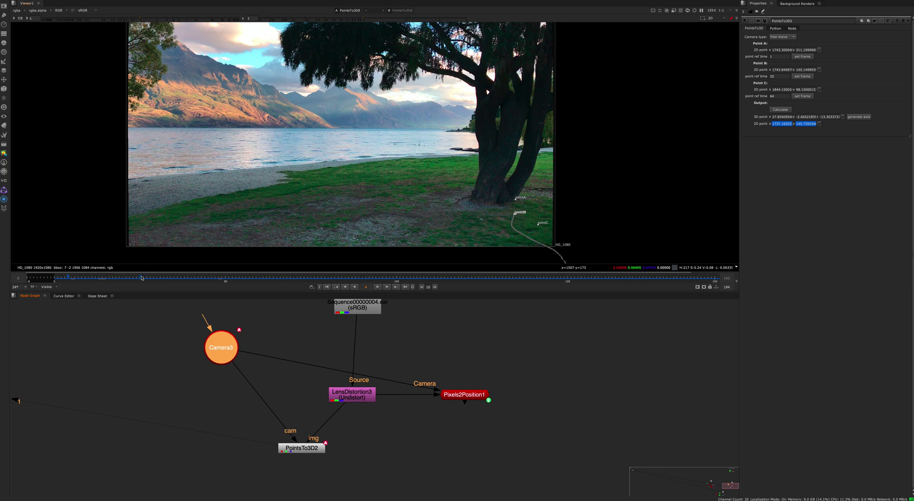
# Compare frames 67 and 1 and inspect the PointsTo3D2 markers for points A, B and C near the trunk's base
pyautogui.click(283, 278)
pyautogui.moveTo(484, 225); pyautogui.dragTo(468, 206, button='middle')
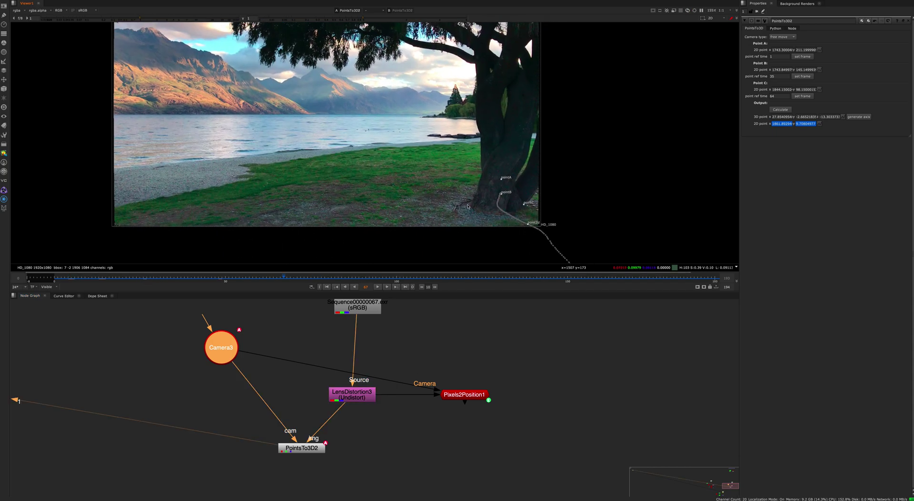
pyautogui.click(57, 278)
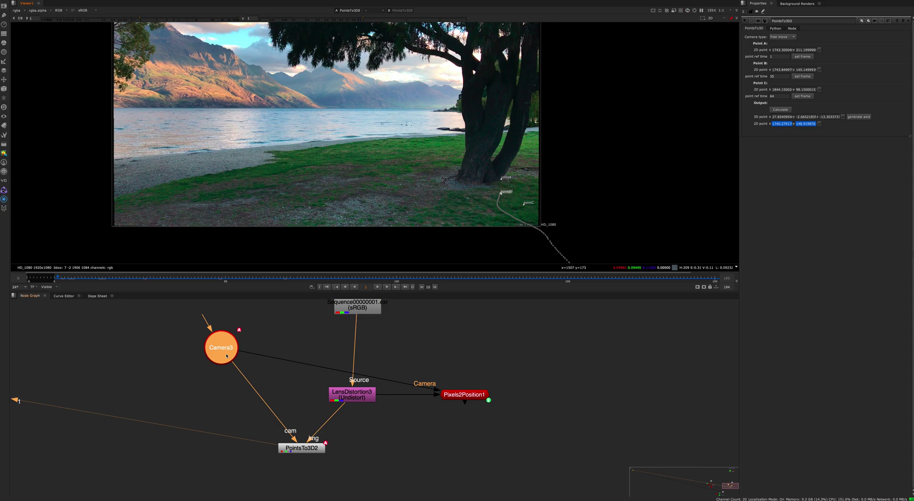
pyautogui.click(302, 452)
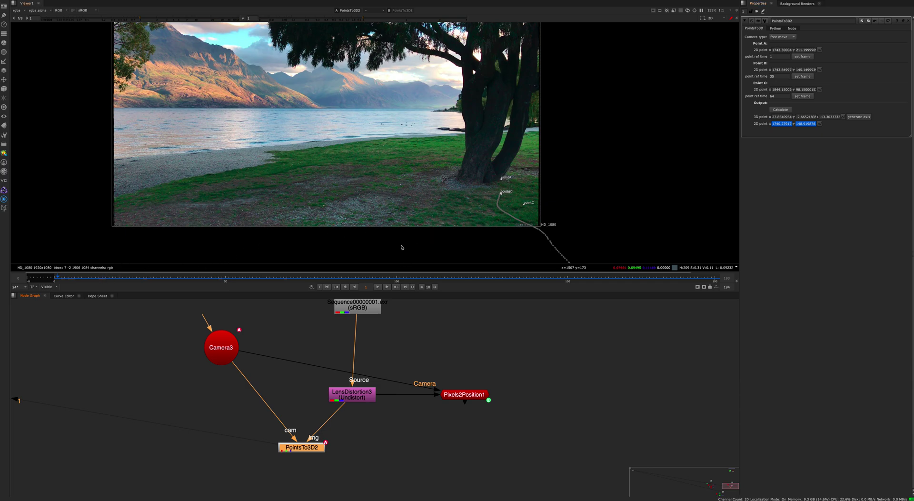
pyautogui.click(486, 351)
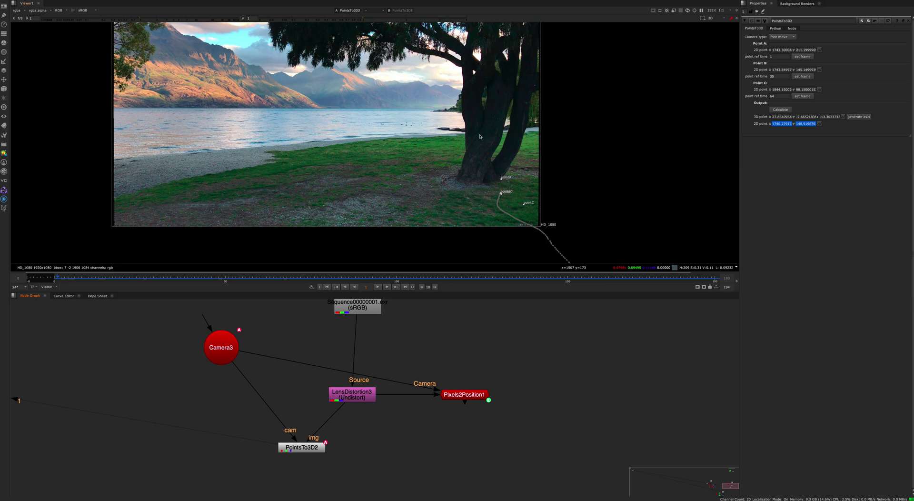
pyautogui.scroll(5, 505, 201)
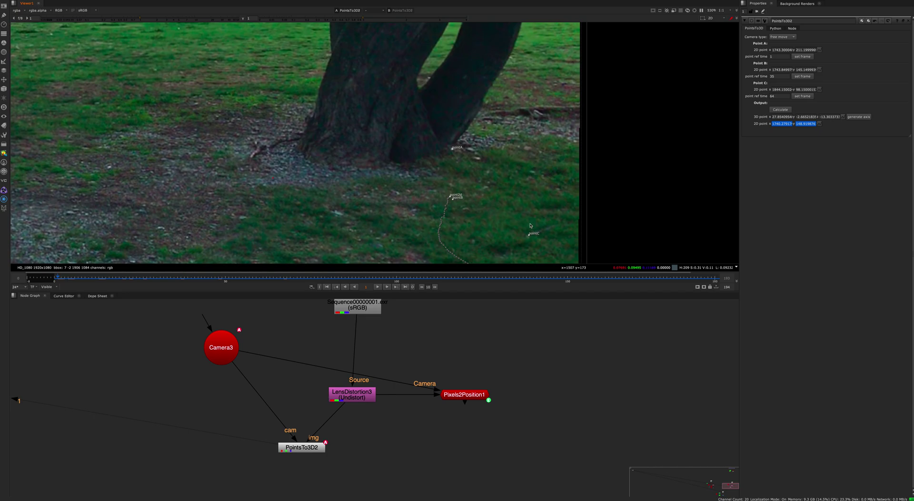
pyautogui.scroll(-3, 531, 226)
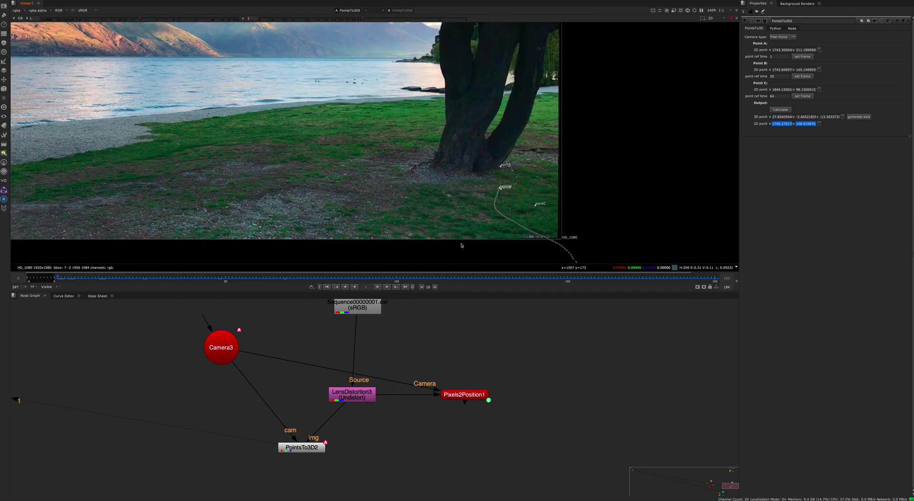
pyautogui.scroll(5, 508, 163)
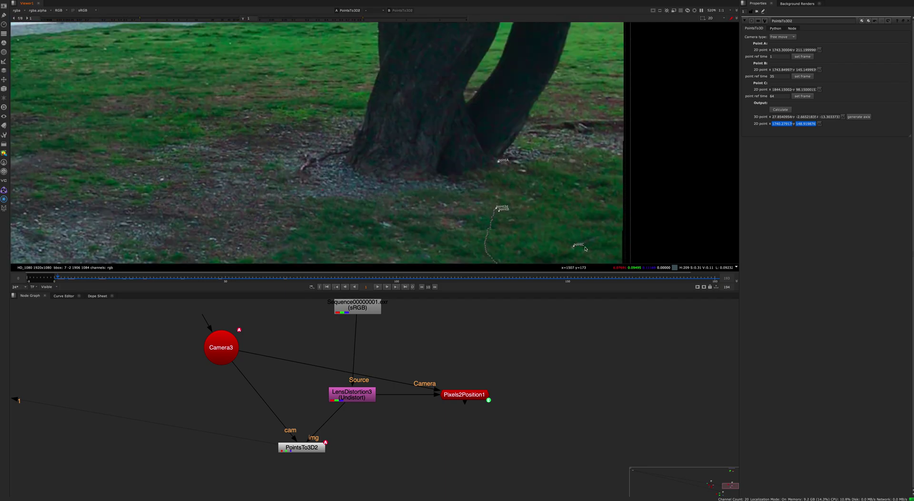
pyautogui.keyDown('alt'); pyautogui.moveTo(586, 248); pyautogui.dragTo(520, 193, button='middle'); pyautogui.keyUp('alt')
pyautogui.scroll(-4, 556, 243)
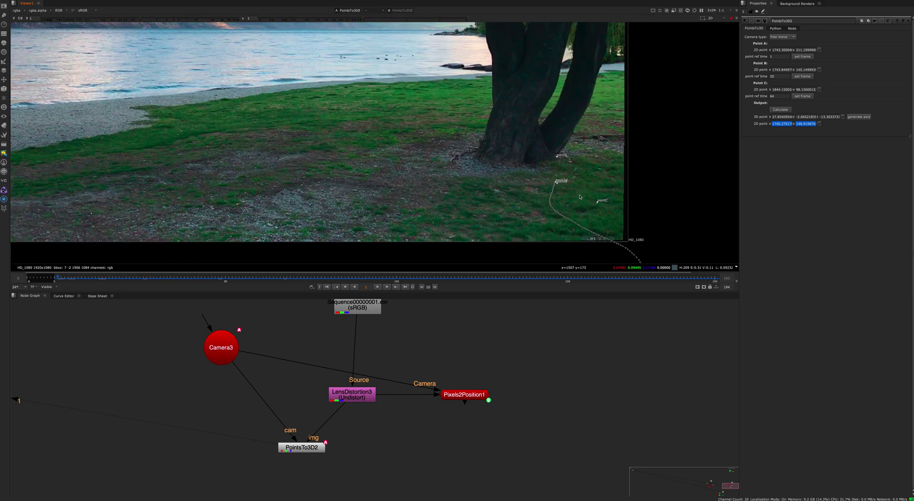
pyautogui.scroll(4, 572, 178)
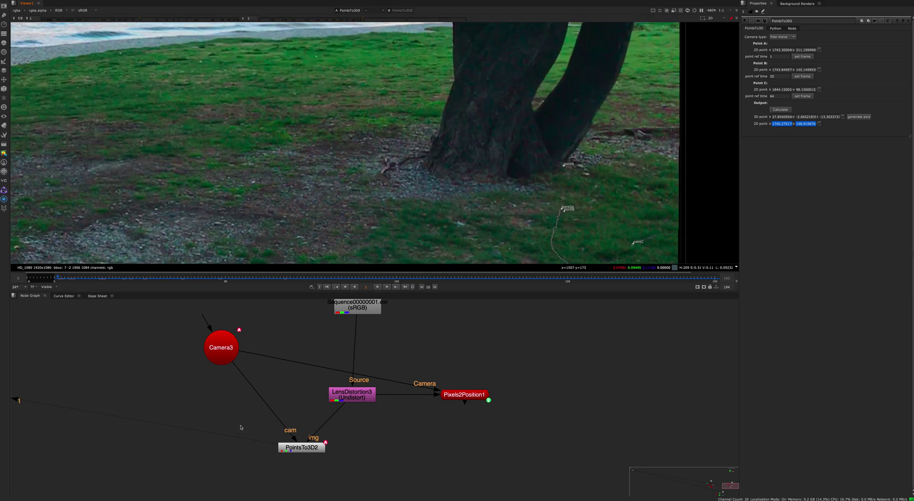
# Add a PointsTo3D node with its cam input connected to Camera3 and its img input to LensDistortion3
pyautogui.press('Tab')
pyautogui.write('points3d')
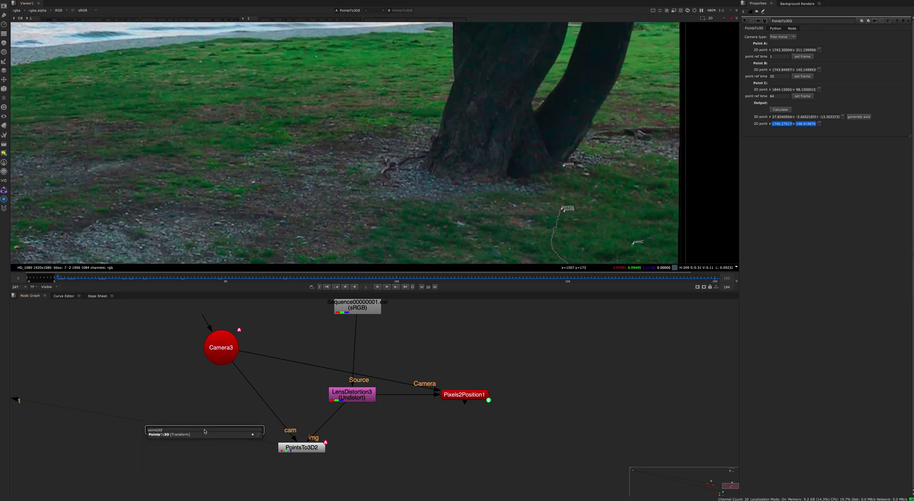
pyautogui.press('Return')
pyautogui.moveTo(191, 396); pyautogui.dragTo(360, 394)
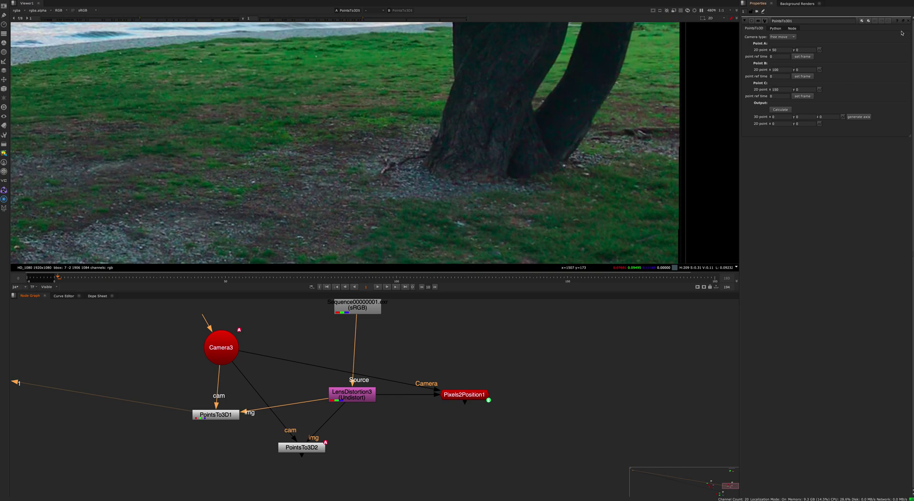
# Place PointsTo3D1's point A where the trunk's far-side base meets the ground, about (1743, 211), and set its reference time to frame 1
pyautogui.press('f')
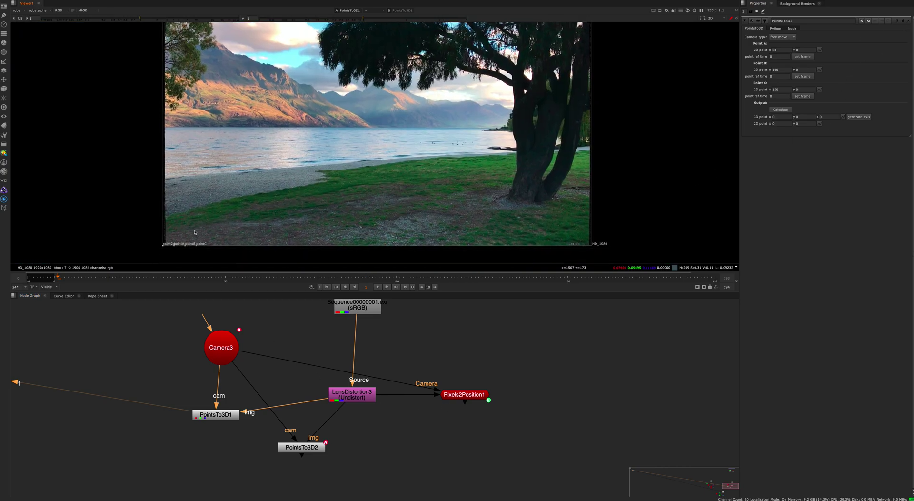
pyautogui.moveTo(174, 247); pyautogui.dragTo(511, 218)
pyautogui.scroll(5, 510, 218)
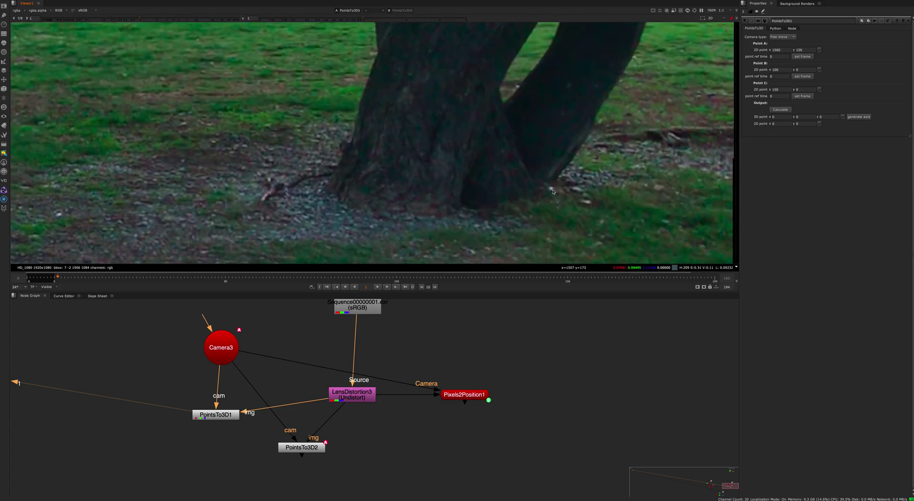
pyautogui.scroll(-1, 415, 240)
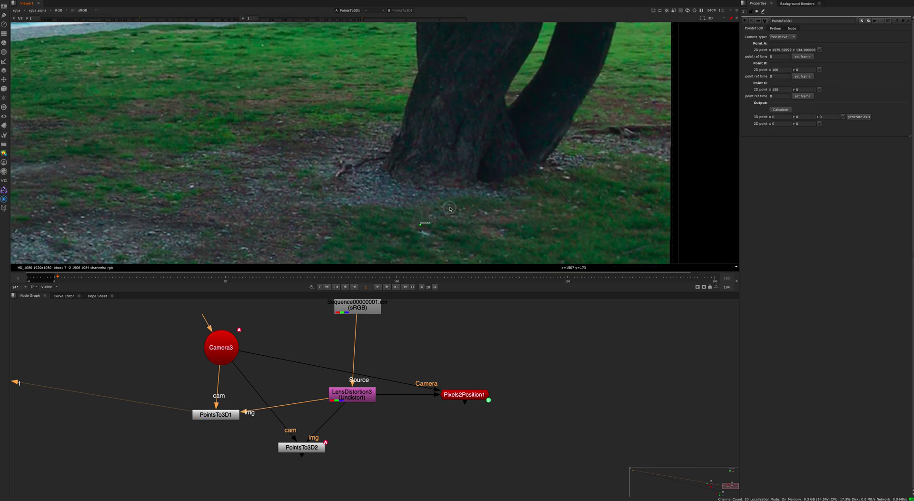
pyautogui.moveTo(404, 235); pyautogui.dragTo(541, 170)
pyautogui.scroll(3, 541, 170)
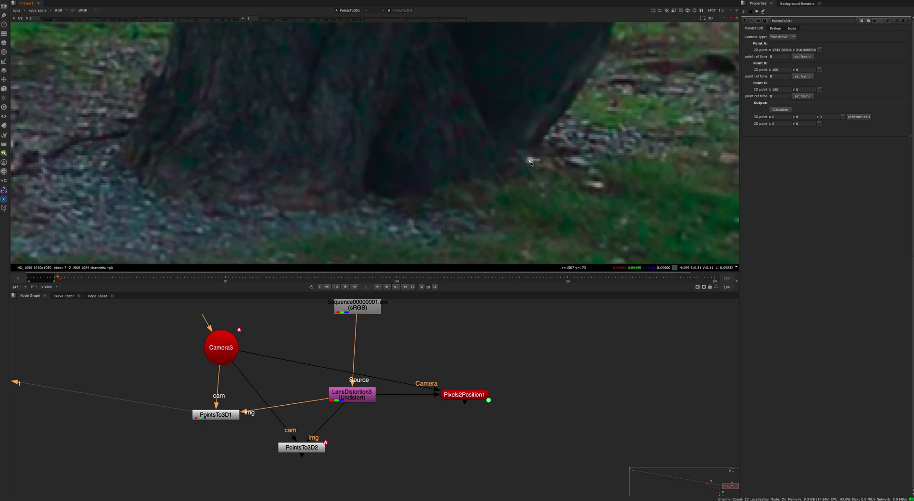
pyautogui.press('f')
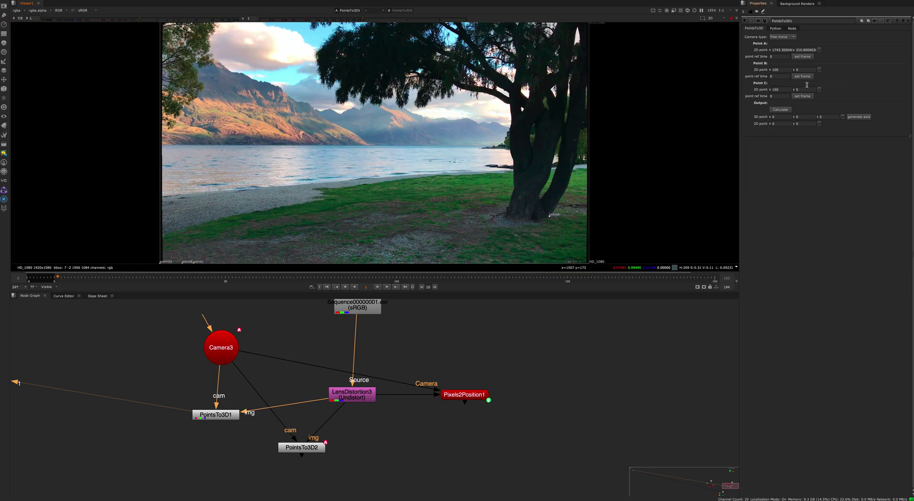
pyautogui.click(802, 57)
# At frame 30, place point B on the same trunk-base spot, about (1732, 155), and set its reference time to that frame
pyautogui.moveTo(465, 244); pyautogui.dragTo(464, 206, button='middle')
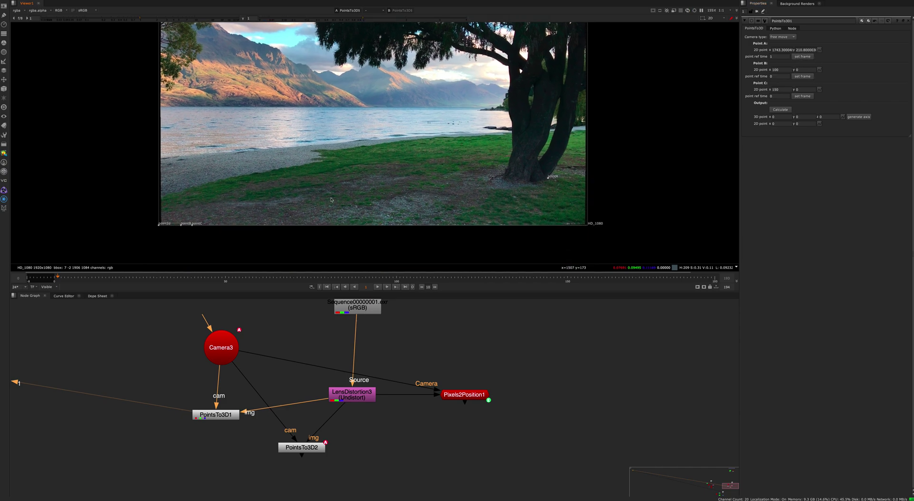
pyautogui.moveTo(93, 279); pyautogui.dragTo(157, 275)
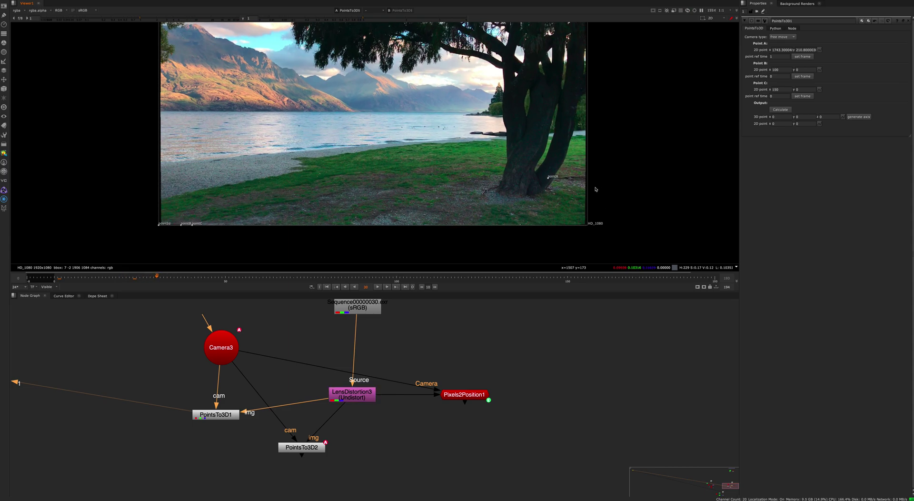
pyautogui.click(772, 76)
pyautogui.press('Return')
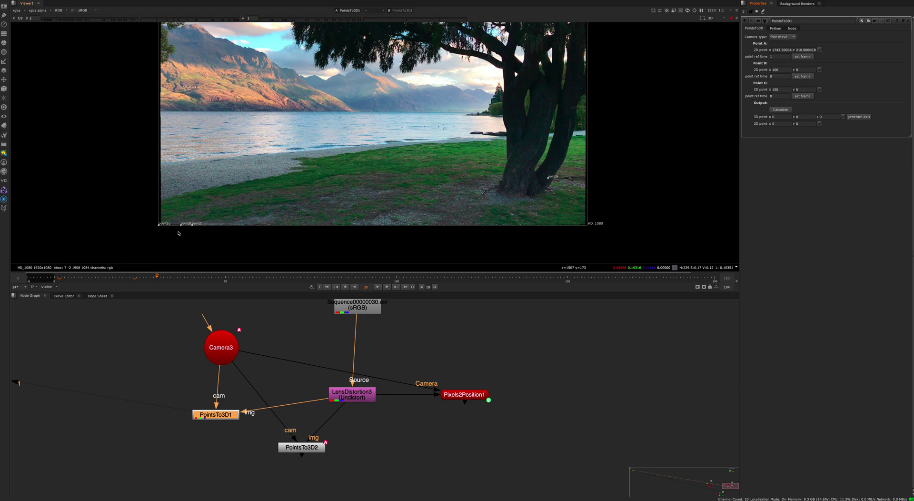
pyautogui.moveTo(183, 224); pyautogui.dragTo(550, 189)
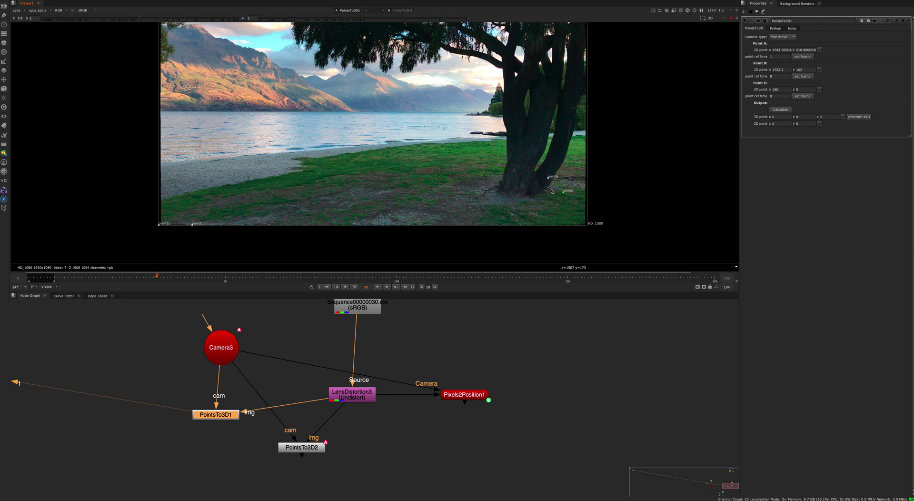
pyautogui.scroll(10, 545, 189)
pyautogui.scroll(-5, 472, 175)
pyautogui.moveTo(456, 169); pyautogui.dragTo(430, 181)
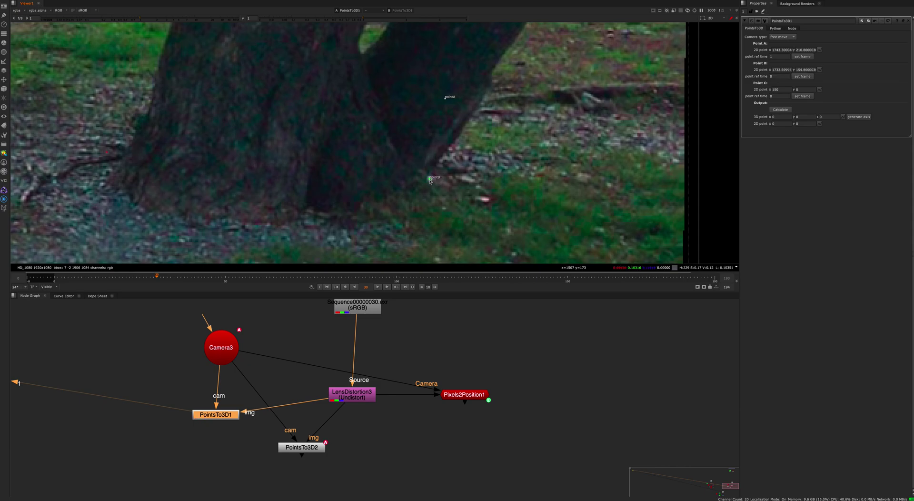
pyautogui.scroll(-5, 443, 186)
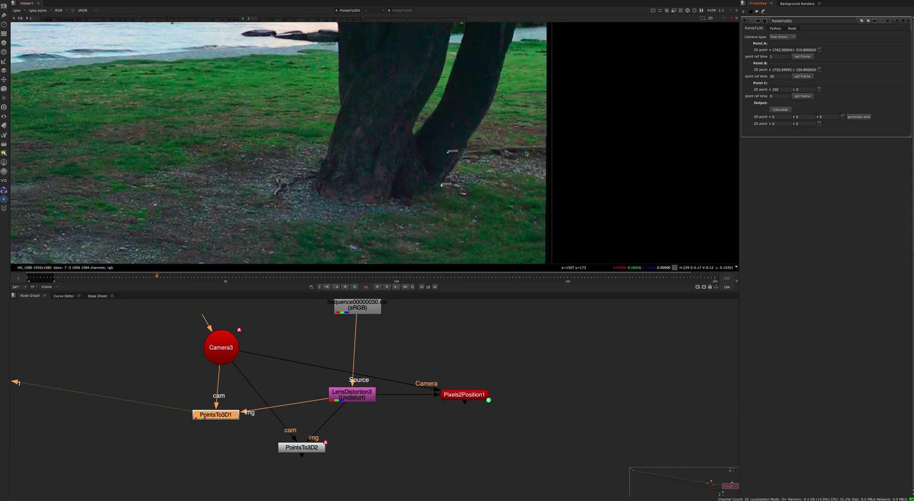
pyautogui.scroll(-4, 527, 153)
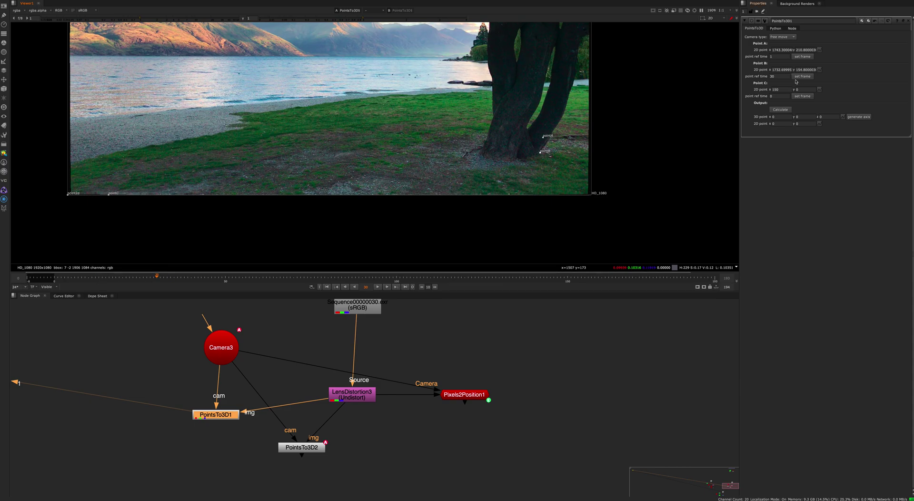
# At frame 56, place point C on the same trunk-base spot, about (1814, 111), and set its reference time to that frame
pyautogui.moveTo(188, 278); pyautogui.dragTo(246, 280)
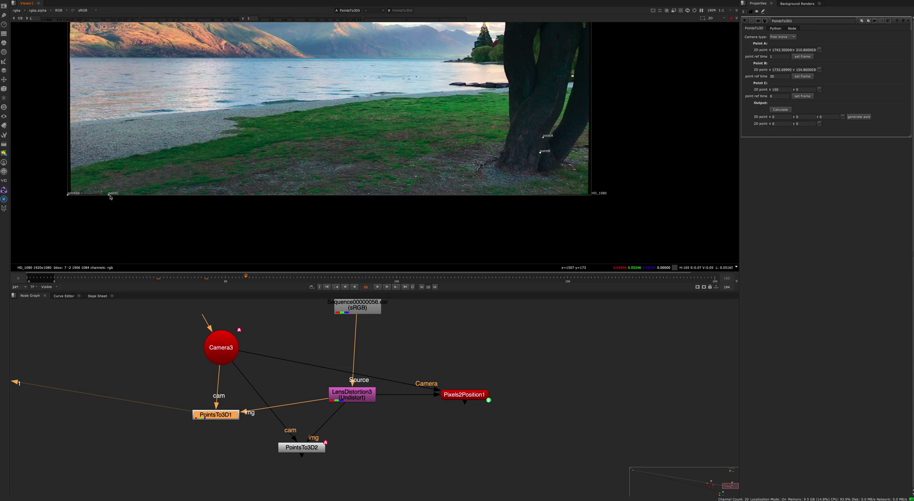
pyautogui.moveTo(109, 198); pyautogui.dragTo(567, 166)
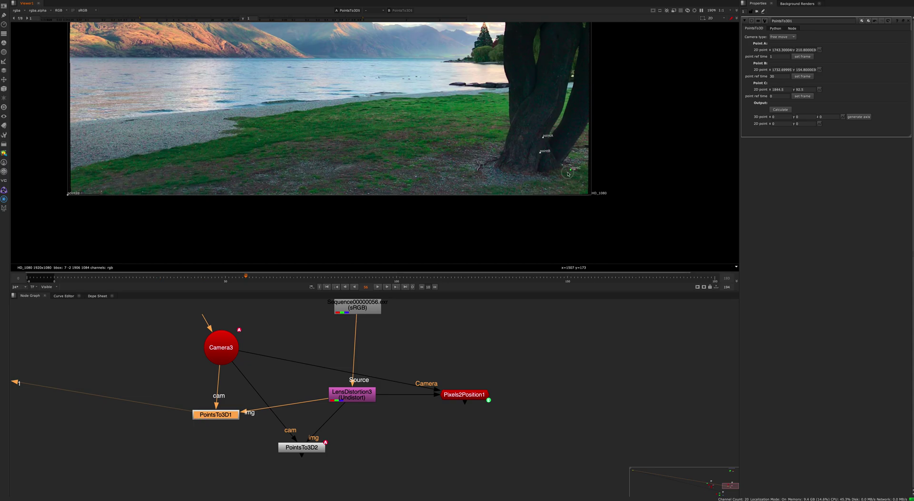
pyautogui.scroll(5, 563, 162)
pyautogui.scroll(1, 557, 151)
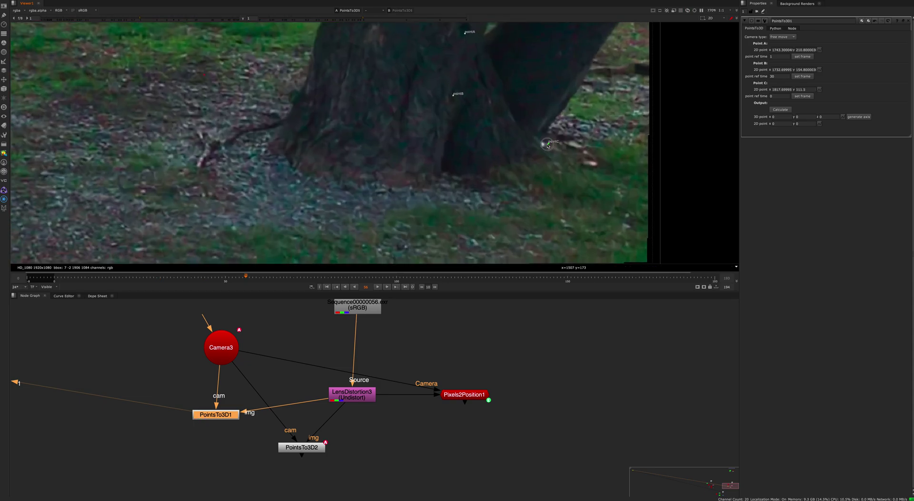
pyautogui.moveTo(555, 152); pyautogui.dragTo(552, 154)
pyautogui.scroll(-1, 552, 153)
pyautogui.click(803, 96)
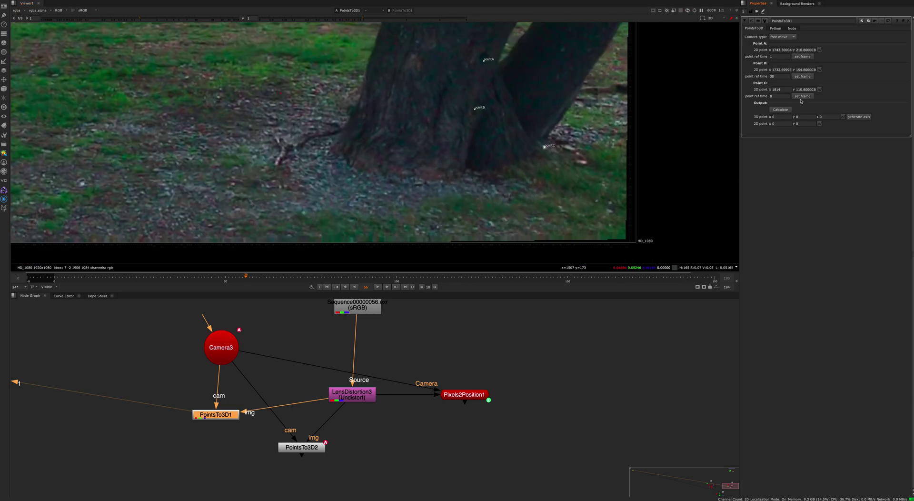
pyautogui.press('f')
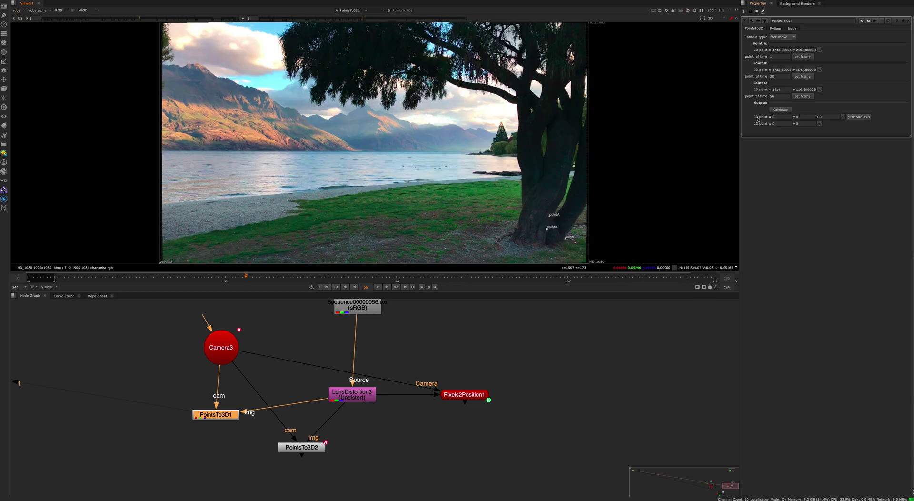
# Calculate PointsTo3D1's output over the offered frame range and inspect the 2D track near the trunk's base at frame 25
pyautogui.click(781, 110)
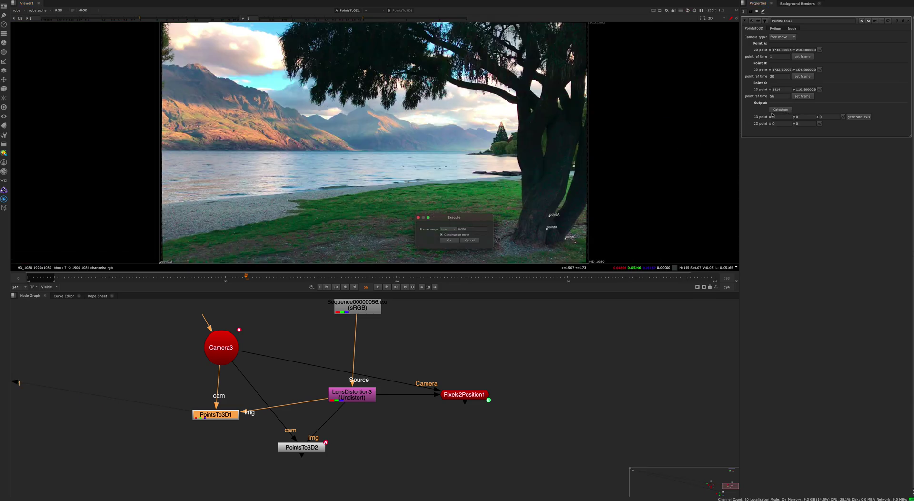
pyautogui.click(453, 242)
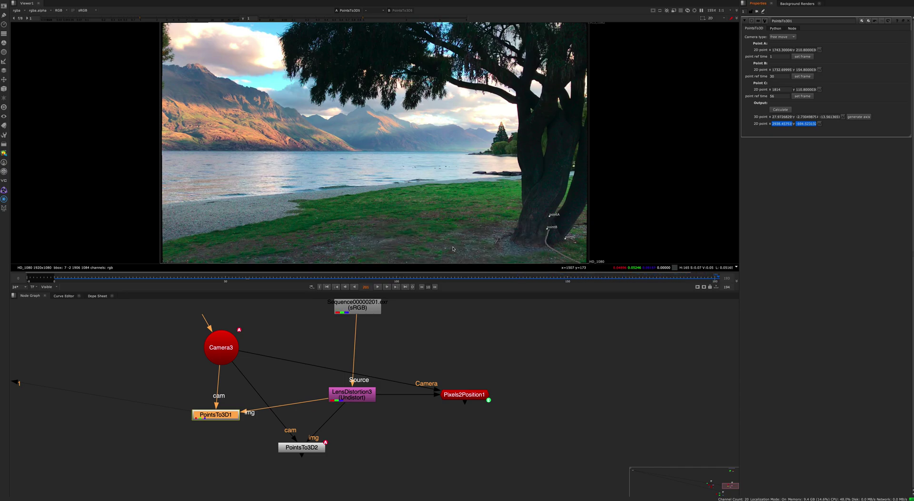
pyautogui.moveTo(138, 278)
pyautogui.mouseDown()
pyautogui.moveTo(125, 278)
pyautogui.moveTo(140, 277)
pyautogui.mouseUp()
pyautogui.moveTo(555, 244); pyautogui.dragTo(458, 222, button='middle')
pyautogui.scroll(4, 459, 222)
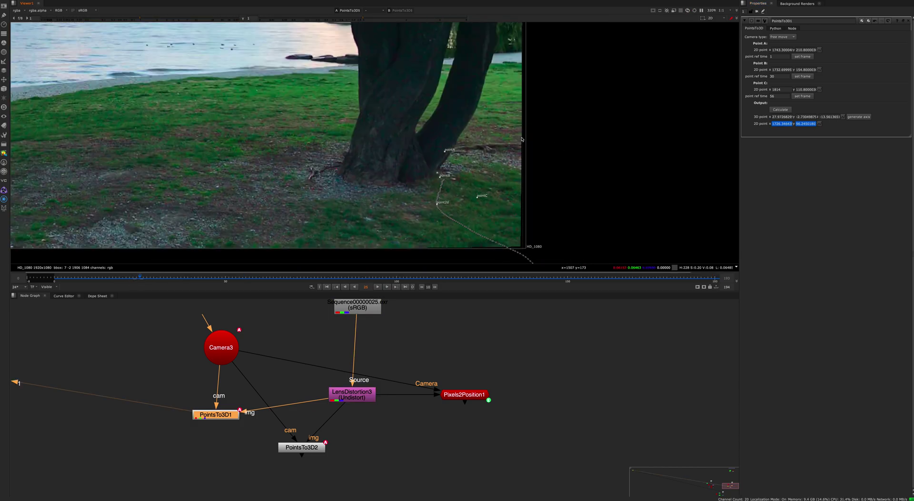
pyautogui.press('Tab')
pyautogui.keyDown('ctrl'); pyautogui.moveTo(458, 220); pyautogui.dragTo(415, 243); pyautogui.keyUp('ctrl')
pyautogui.press('Tab')
pyautogui.scroll(-4, 451, 210)
pyautogui.scroll(9, 532, 254)
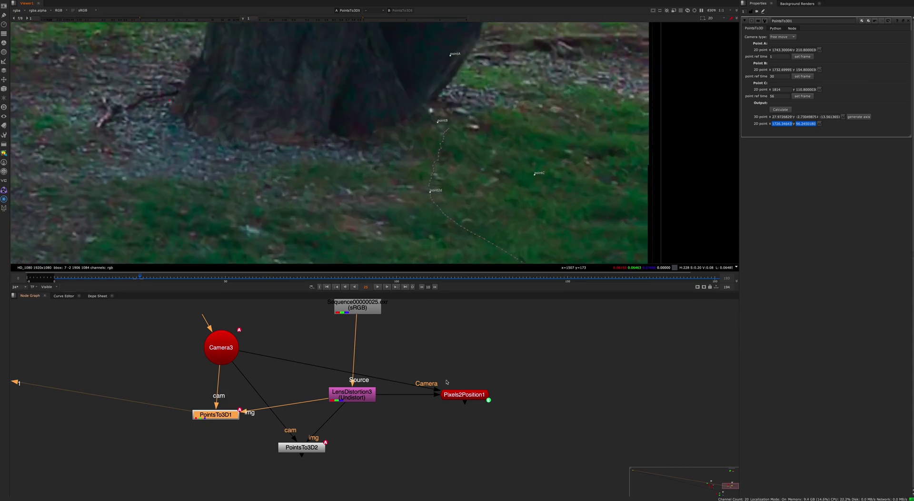
pyautogui.moveTo(453, 180); pyautogui.dragTo(478, 216, button='middle')
# Move Pixels2Position1 slightly higher, open its properties and view its output with the axis marker at the trunk's base
pyautogui.moveTo(472, 396); pyautogui.dragTo(488, 384)
pyautogui.scroll(-5, 465, 228)
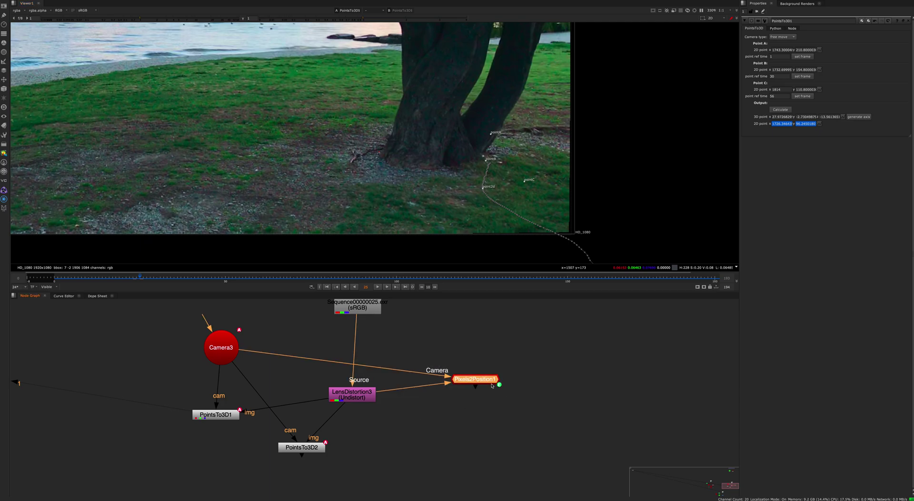
pyautogui.doubleClick(476, 379)
pyautogui.press('1')
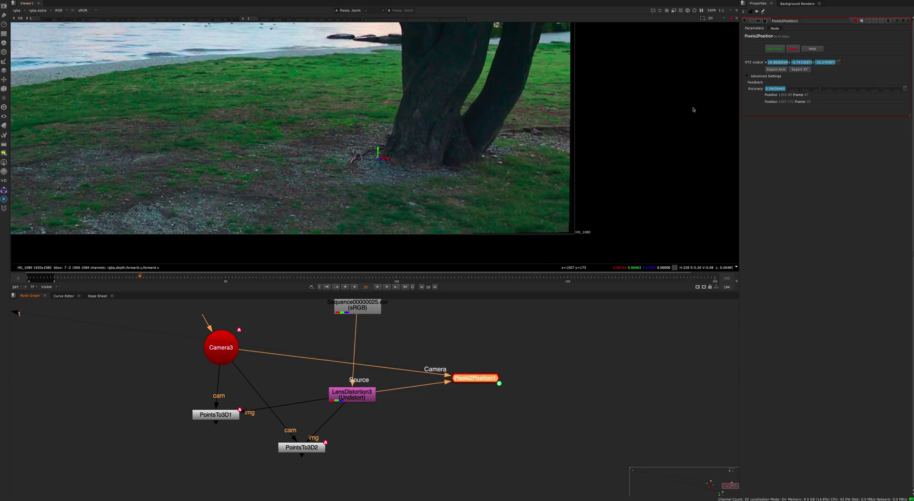
pyautogui.scroll(-4, 694, 109)
pyautogui.moveTo(528, 349); pyautogui.dragTo(542, 363)
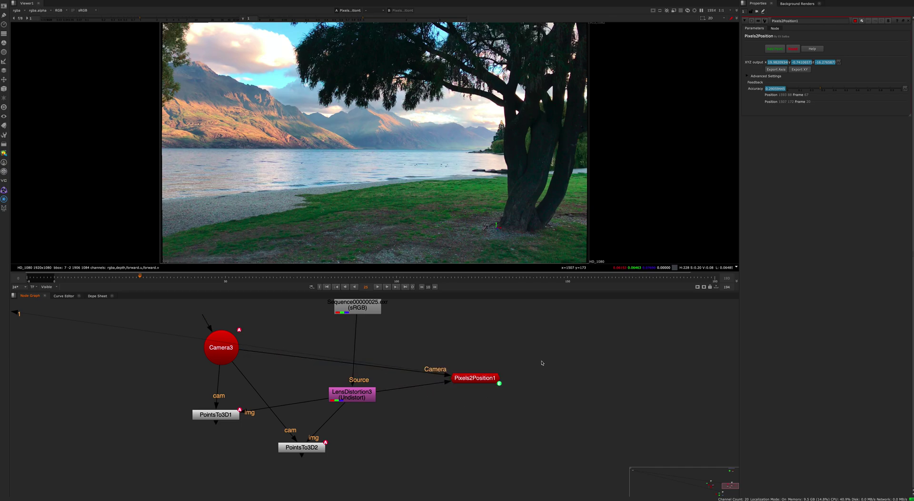
# Add another Pixels2Position node to the node graph
pyautogui.press('Tab')
pyautogui.write('pixels2pos')
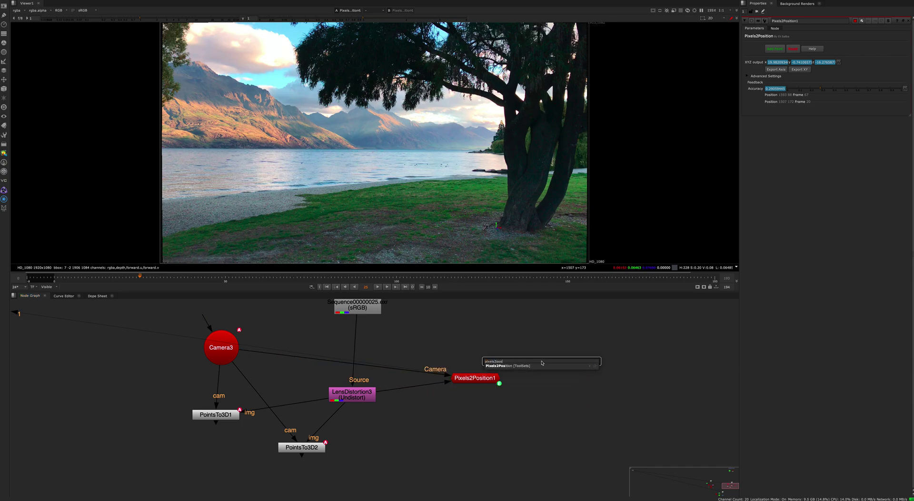
pyautogui.press('Return')
pyautogui.scroll(-5, 448, 448)
pyautogui.moveTo(435, 308); pyautogui.dragTo(416, 371, button='middle')
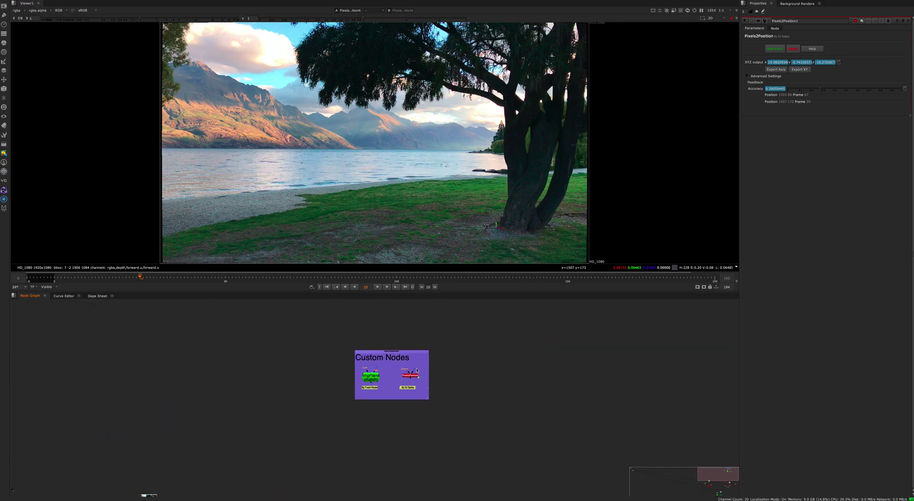
pyautogui.scroll(6, 418, 370)
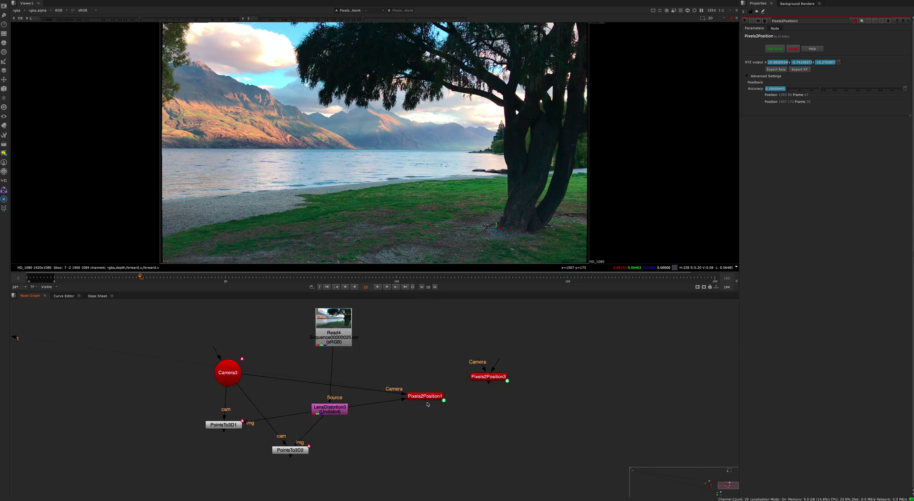
# Replace Pixels2Position1 with the new Pixels2Position node, connecting its Camera input to Camera3 and its image input to LensDistortion3
pyautogui.click(425, 397)
pyautogui.press('Delete')
pyautogui.moveTo(489, 376); pyautogui.dragTo(229, 372)
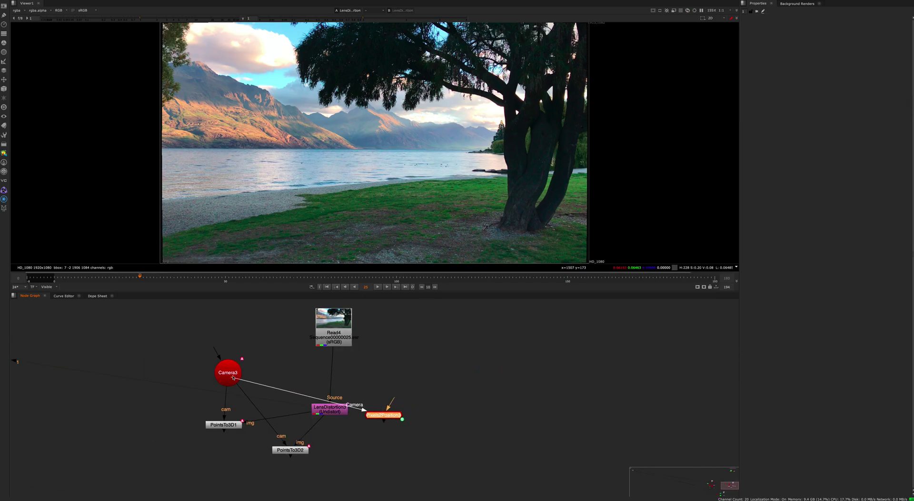
pyautogui.moveTo(341, 413); pyautogui.dragTo(360, 450)
# Compare the plate with and without LensDistortion3 by disabling the node and enabling it again
pyautogui.scroll(3, 329, 435)
pyautogui.click(332, 396)
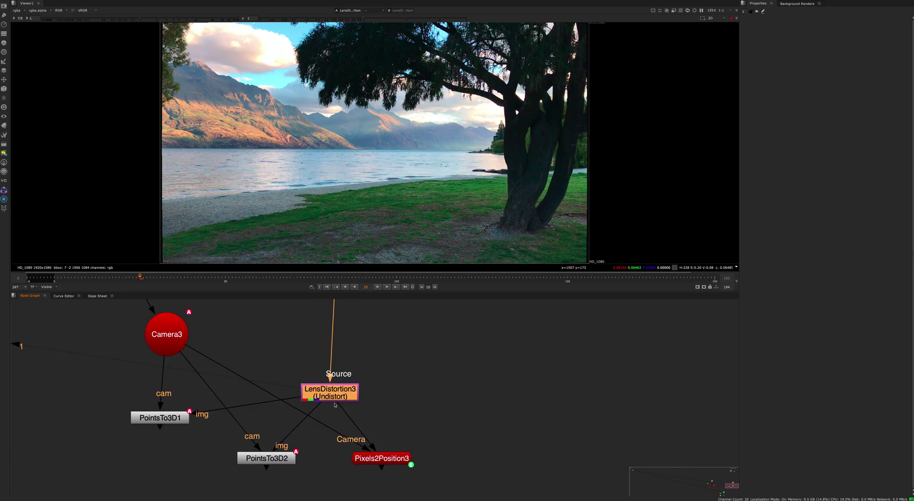
pyautogui.moveTo(345, 394); pyautogui.dragTo(376, 413, button='middle')
pyautogui.press('d')
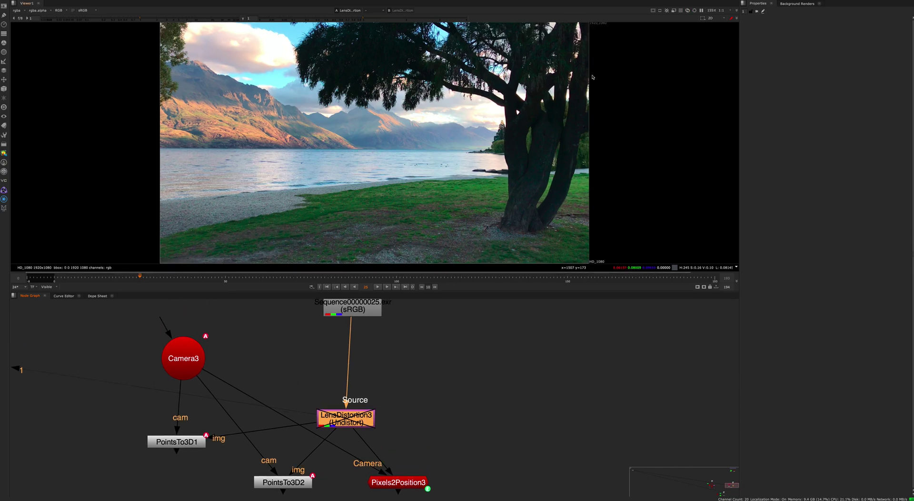
pyautogui.press('d')
# Align LensDistortion3 directly below the Read node and nudge Pixels2Position3 beneath it
pyautogui.moveTo(357, 419); pyautogui.dragTo(364, 416)
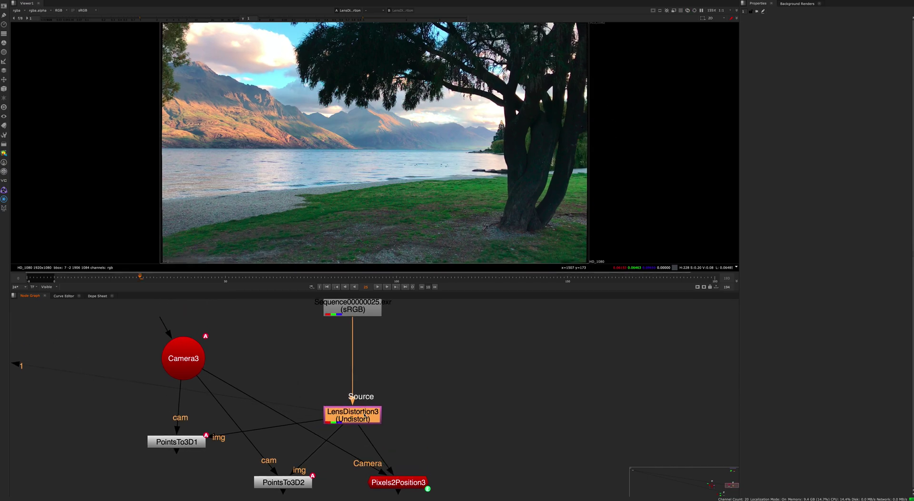
pyautogui.moveTo(401, 479); pyautogui.dragTo(399, 447, button='middle')
pyautogui.moveTo(402, 454); pyautogui.dragTo(399, 454)
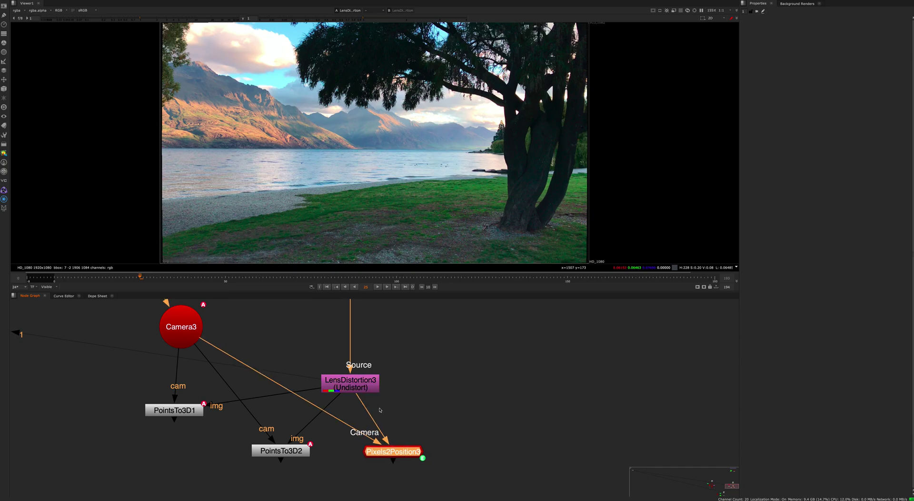
# Examine the undistort node below Read3 in the camera-tracking setup, and return to the Camera3 node group
pyautogui.moveTo(381, 392); pyautogui.dragTo(381, 377, button='middle')
pyautogui.scroll(-2, 376, 376)
pyautogui.click(376, 365)
pyautogui.scroll(-5, 376, 365)
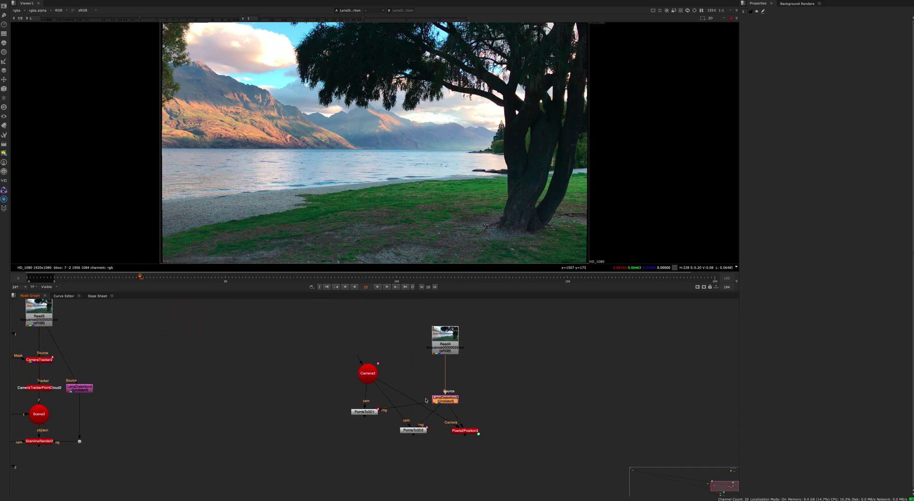
pyautogui.moveTo(200, 396); pyautogui.dragTo(378, 410, button='middle')
pyautogui.click(297, 394)
pyautogui.click(267, 401)
pyautogui.moveTo(268, 401); pyautogui.dragTo(275, 400)
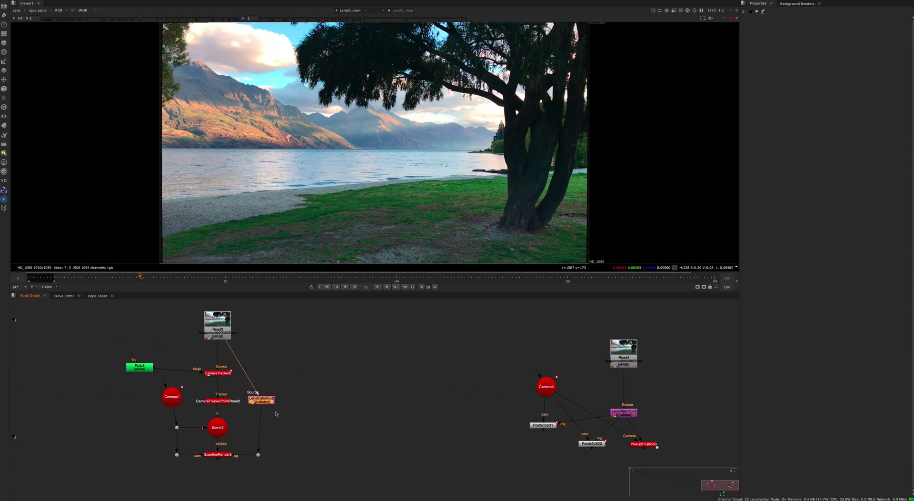
pyautogui.moveTo(316, 348); pyautogui.dragTo(119, 467)
pyautogui.moveTo(457, 420); pyautogui.dragTo(213, 386, button='middle')
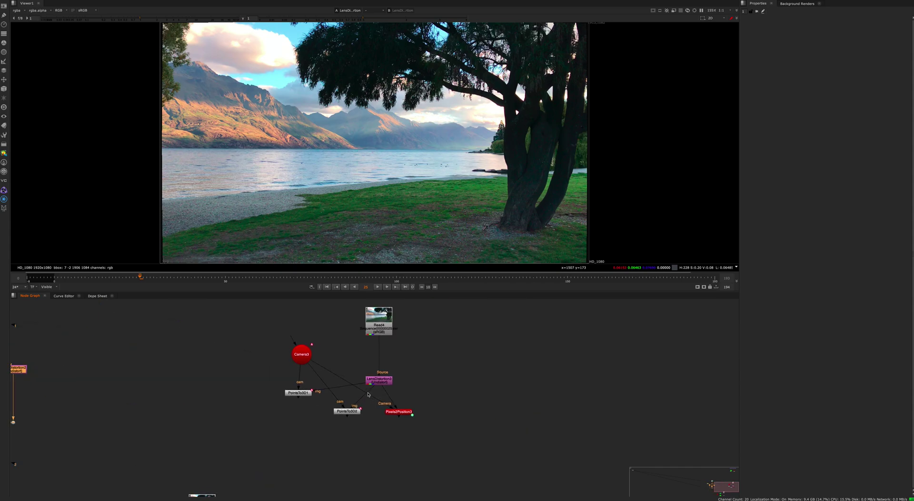
# Open the parameters of Pixels2Position3 below LensDistortion3
pyautogui.moveTo(82, 365); pyautogui.dragTo(372, 390, button='middle')
pyautogui.moveTo(335, 372); pyautogui.dragTo(267, 409)
pyautogui.moveTo(307, 398); pyautogui.dragTo(303, 397)
pyautogui.moveTo(414, 420); pyautogui.dragTo(169, 427, button='middle')
pyautogui.scroll(6, 450, 426)
pyautogui.moveTo(467, 451); pyautogui.dragTo(351, 382, button='middle')
pyautogui.click(346, 422)
pyautogui.doubleClick(347, 415)
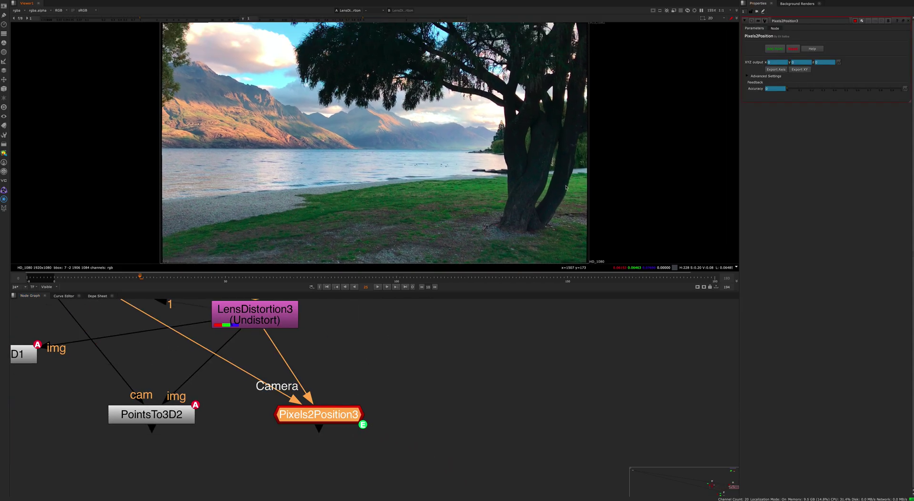
# Sample the white pebble at the trunk's base on an early frame and add it as Pixels2Position3's first point
pyautogui.moveTo(566, 188); pyautogui.dragTo(554, 153, button='middle')
pyautogui.moveTo(74, 281); pyautogui.dragTo(66, 280)
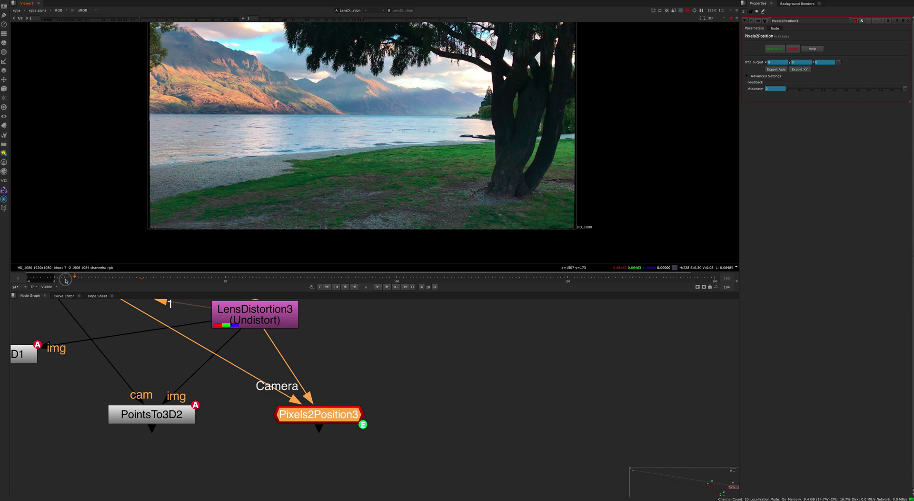
pyautogui.press('q')
pyautogui.press('q')
pyautogui.press('f')
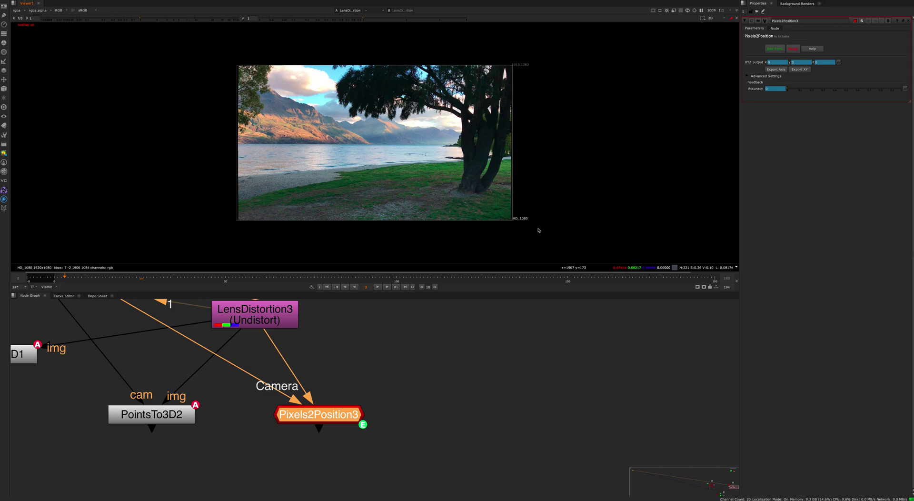
pyautogui.scroll(10, 378, 153)
pyautogui.keyDown('ctrl'); pyautogui.click(375, 170); pyautogui.keyUp('ctrl')
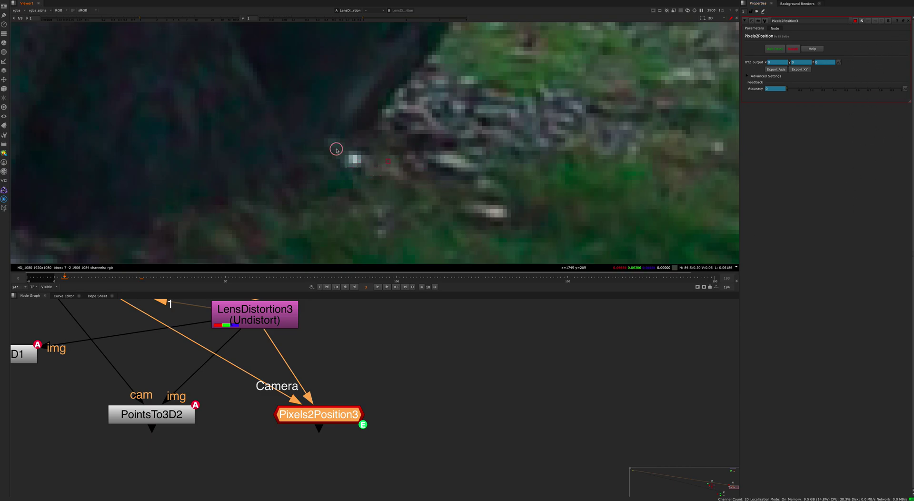
pyautogui.keyDown('ctrl'); pyautogui.click(372, 168); pyautogui.keyUp('ctrl')
pyautogui.keyDown('ctrl'); pyautogui.click(347, 203); pyautogui.keyUp('ctrl')
pyautogui.keyDown('ctrl'); pyautogui.click(354, 159); pyautogui.keyUp('ctrl')
pyautogui.scroll(-5, 350, 163)
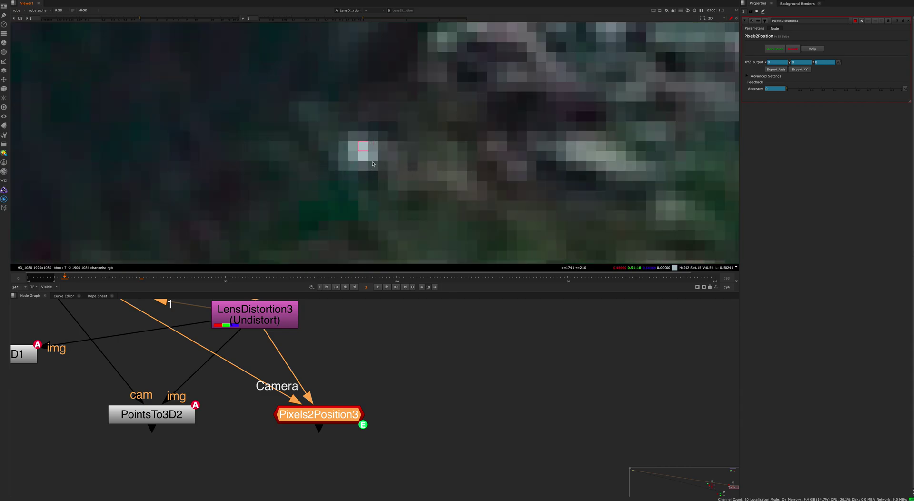
pyautogui.click(772, 50)
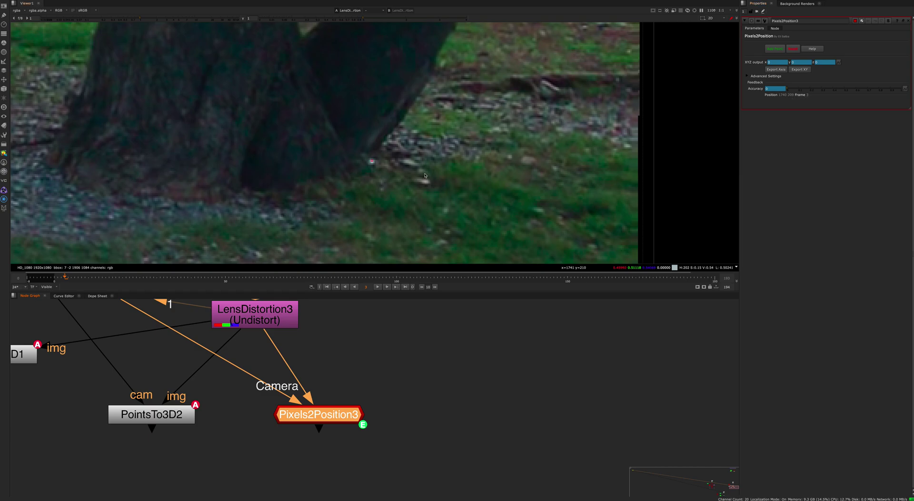
# Sample the same pebble on a later frame and add it as Pixels2Position3's second point
pyautogui.scroll(-4, 412, 179)
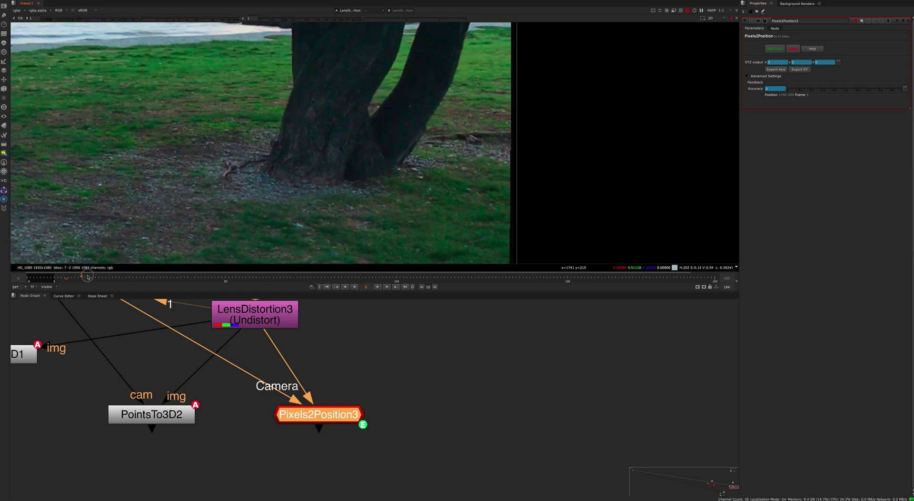
pyautogui.moveTo(78, 277); pyautogui.dragTo(188, 276)
pyautogui.scroll(5, 381, 174)
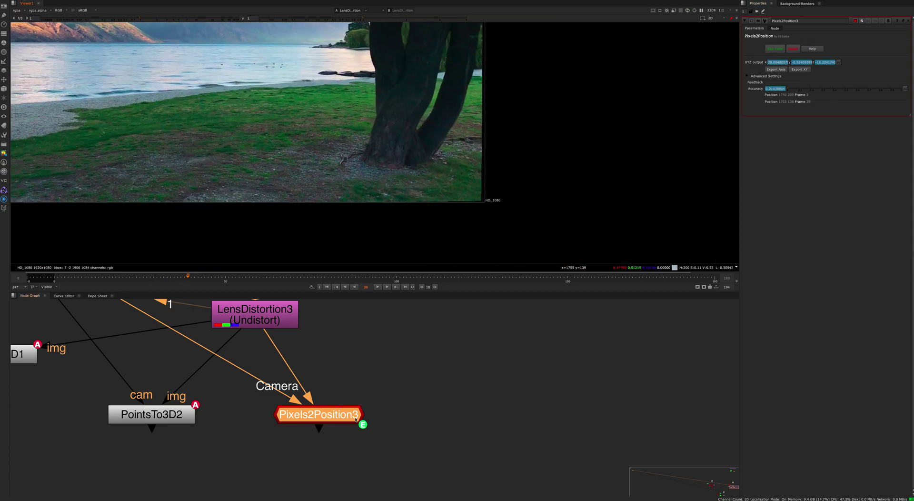
# Display Pixels2Position3's output in the viewer with its axis over the plate
pyautogui.moveTo(279, 440); pyautogui.dragTo(355, 382)
pyautogui.press('1')
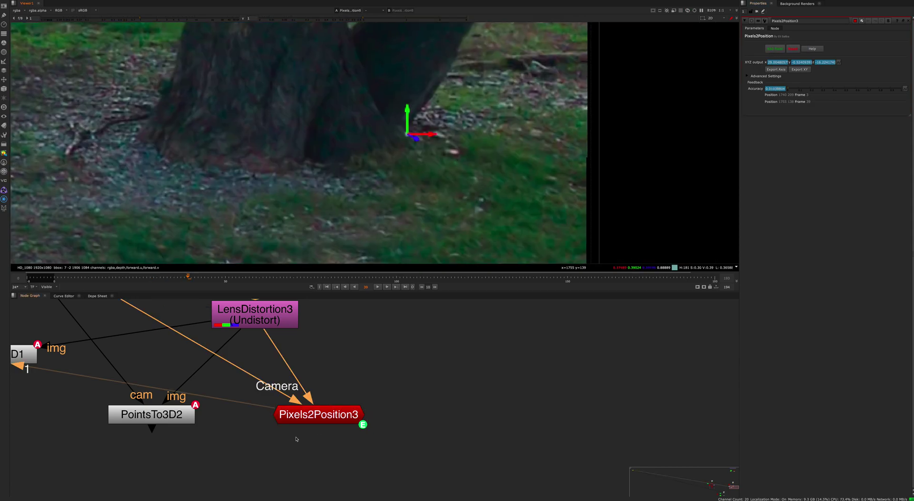
pyautogui.click(335, 411)
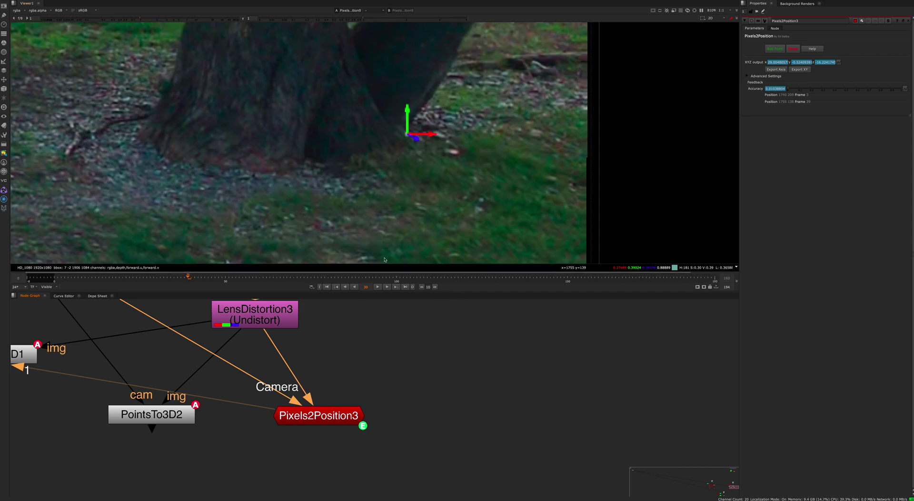
# Scrub through the shot to check how well the Pixels2Position3 axis tracks the pebble at the trunk's base
pyautogui.scroll(-2, 443, 162)
pyautogui.press('Left')
pyautogui.press('Left')
pyautogui.press('Left')
pyautogui.press('Left')
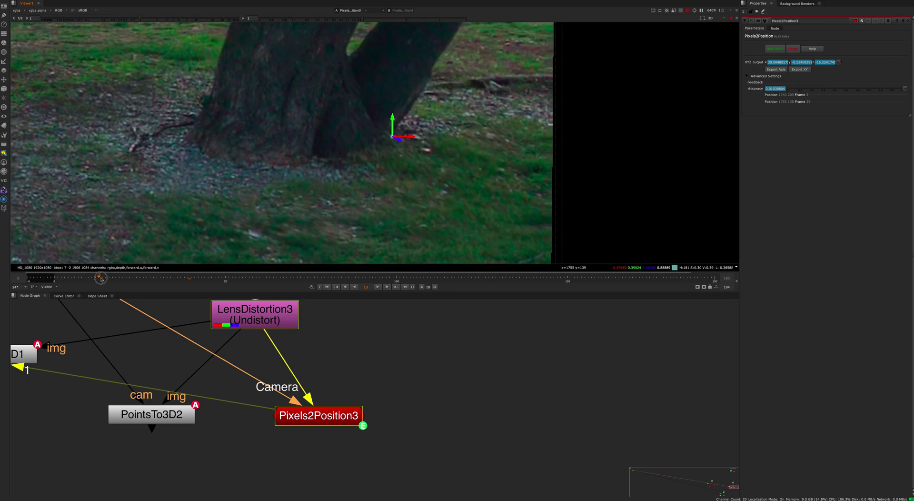
pyautogui.scroll(-2, 381, 147)
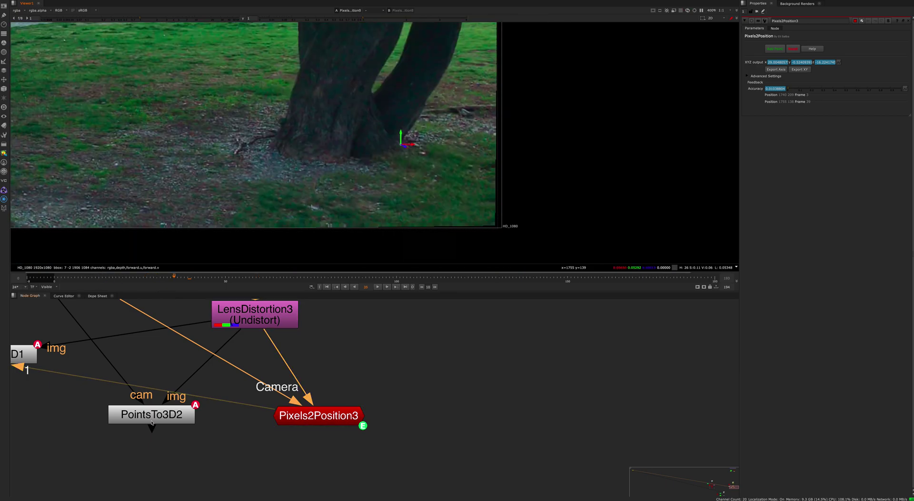
pyautogui.scroll(2, 417, 136)
pyautogui.moveTo(417, 136); pyautogui.dragTo(425, 143, button='middle')
pyautogui.moveTo(238, 282); pyautogui.dragTo(116, 289)
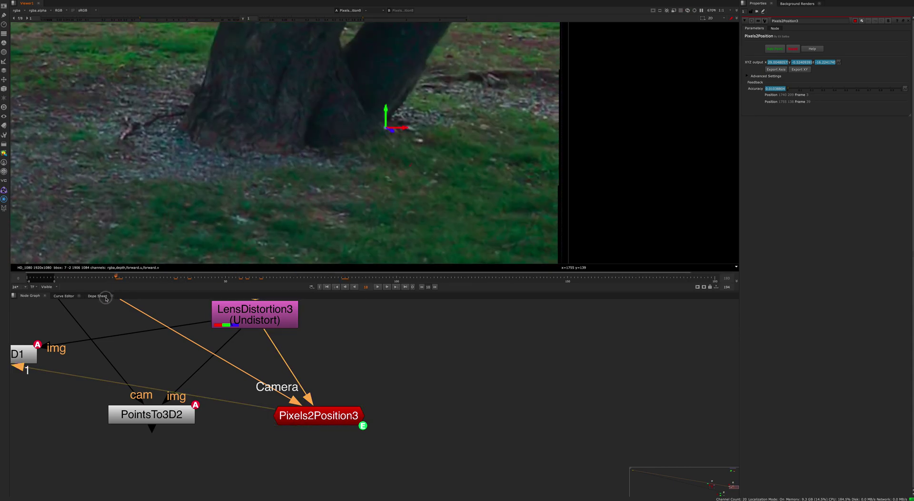
pyautogui.click(89, 278)
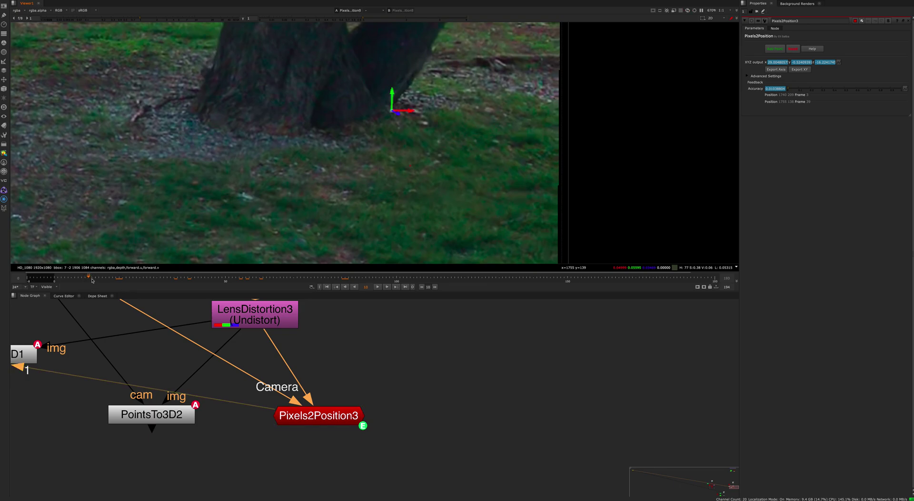
pyautogui.scroll(-7, 426, 196)
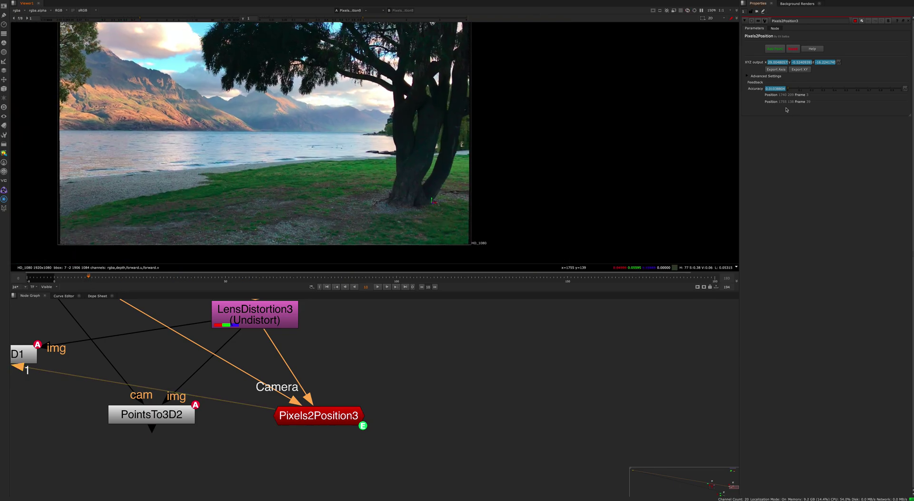
pyautogui.moveTo(163, 279); pyautogui.dragTo(235, 278)
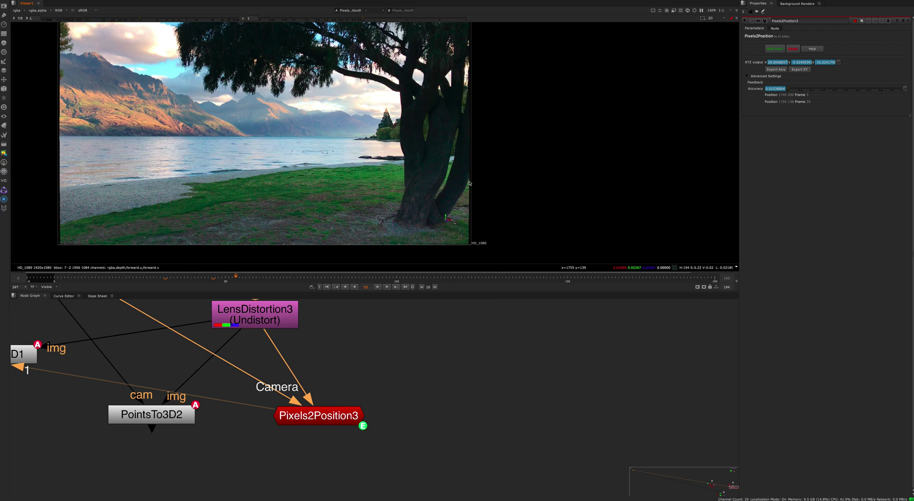
# Switch the viewer to 3D and orbit around the Pixels2Position3 intersection point
pyautogui.press('Tab')
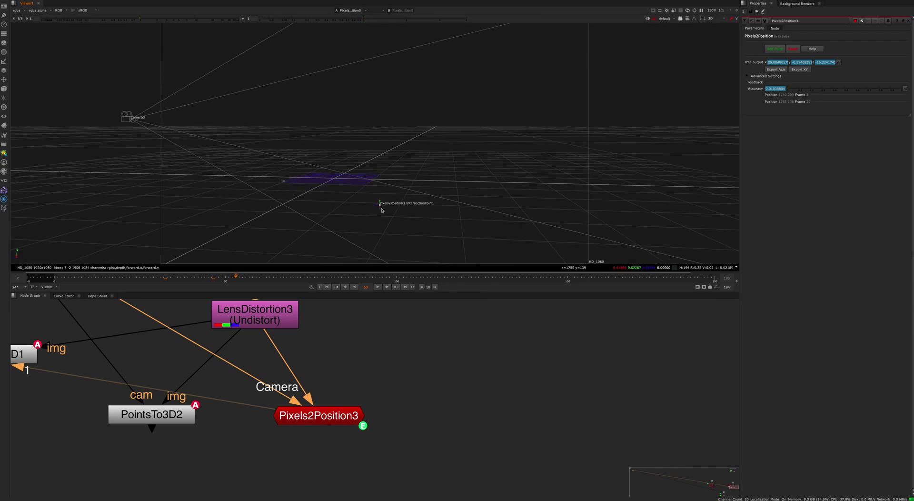
pyautogui.keyDown('ctrl'); pyautogui.moveTo(287, 210); pyautogui.dragTo(470, 206); pyautogui.keyUp('ctrl')
pyautogui.scroll(-6, 410, 386)
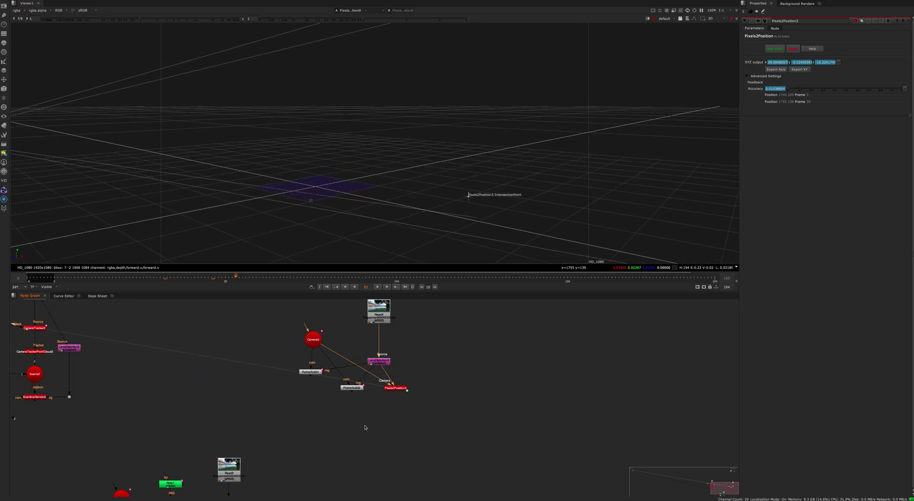
# Display the Grade1 node from the ImgPlane1 setup in the viewer
pyautogui.moveTo(281, 489); pyautogui.dragTo(372, 390, button='middle')
pyautogui.click(266, 419)
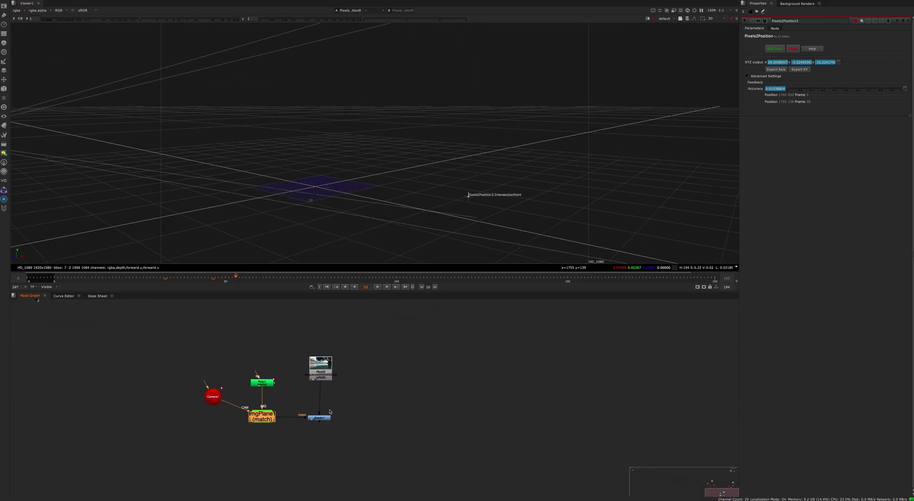
pyautogui.moveTo(387, 392); pyautogui.dragTo(325, 420)
pyautogui.moveTo(339, 413); pyautogui.dragTo(361, 395, button='middle')
pyautogui.scroll(2, 371, 391)
pyautogui.press('1')
pyautogui.click(388, 397)
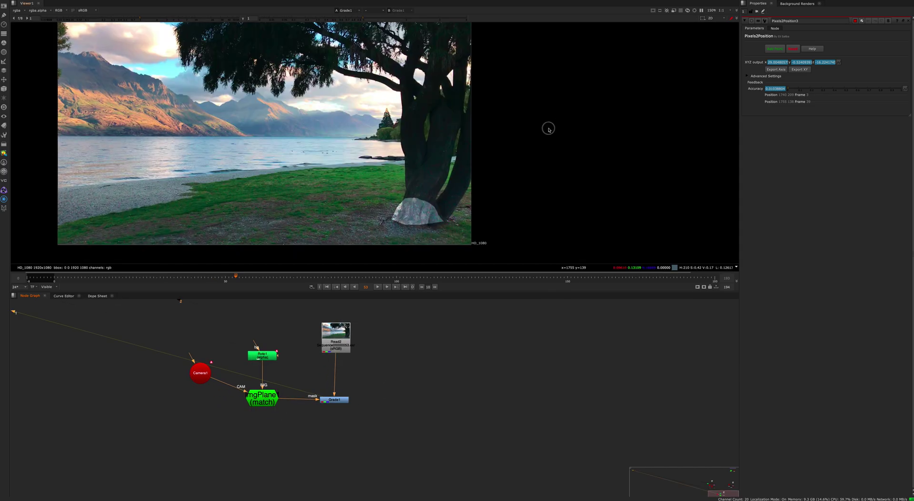
# View the ImgPlane1 card and the intersection point in 3D, and open ImgPlane1's parameters
pyautogui.press('Tab')
pyautogui.keyDown('super'); pyautogui.moveTo(464, 218); pyautogui.dragTo(526, 218); pyautogui.keyUp('super')
pyautogui.moveTo(270, 398); pyautogui.dragTo(278, 385, button='middle')
pyautogui.scroll(1, 278, 386)
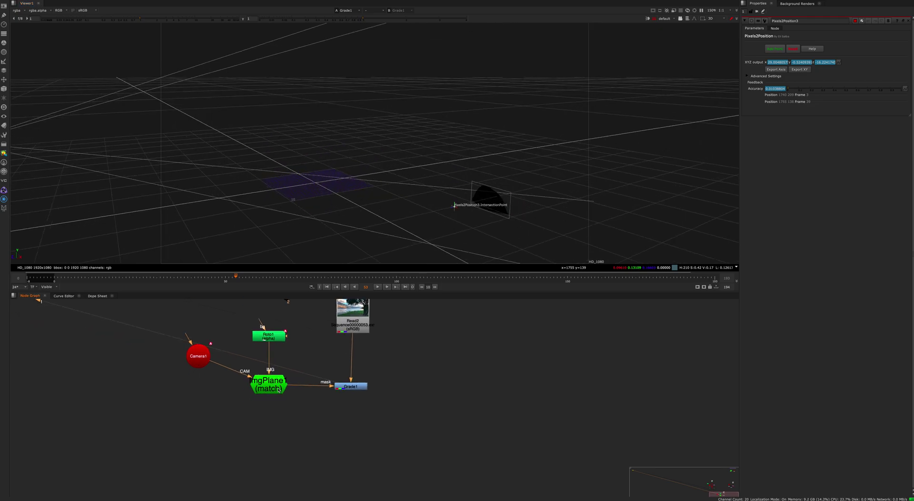
pyautogui.doubleClick(278, 389)
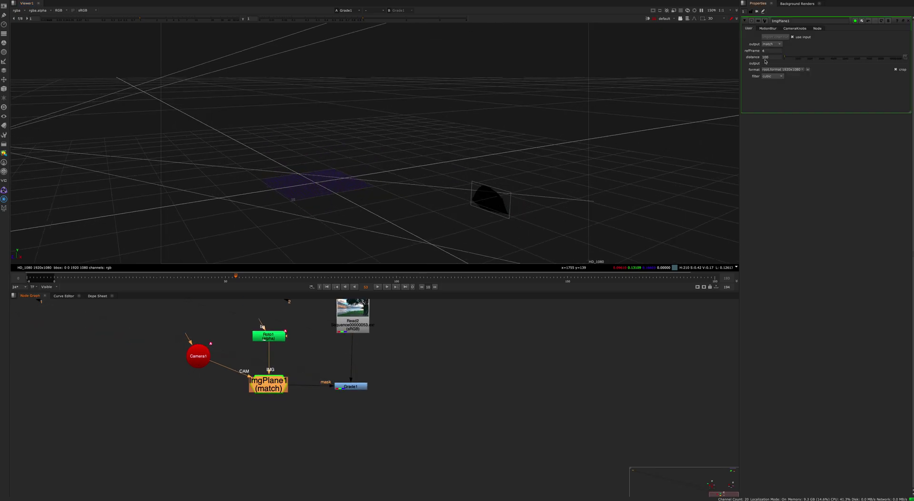
# Open Pixels2Position3's parameters alongside those of ImgPlane1
pyautogui.scroll(-7, 428, 388)
pyautogui.moveTo(448, 413); pyautogui.dragTo(358, 432, button='middle')
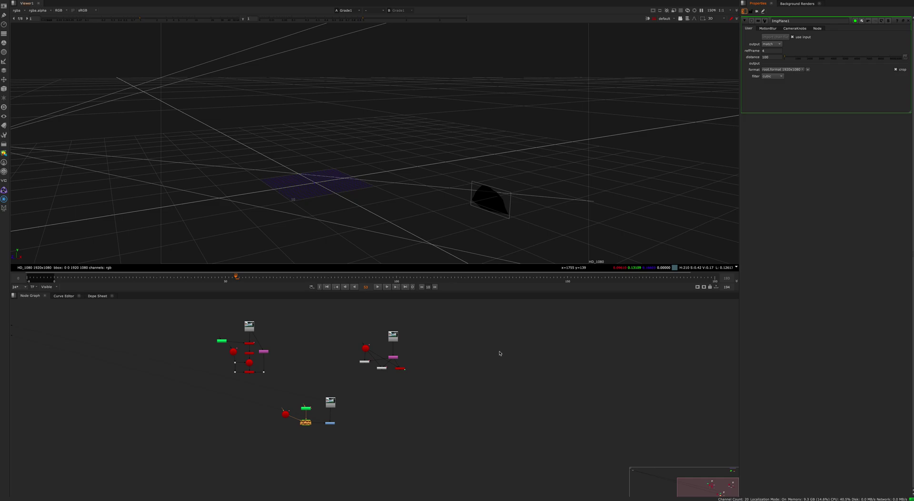
pyautogui.scroll(3, 409, 385)
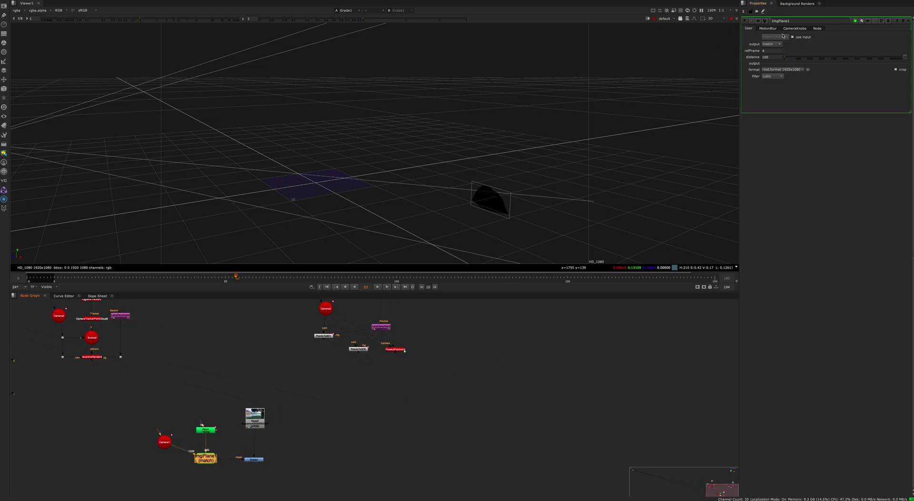
pyautogui.scroll(3, 389, 372)
pyautogui.doubleClick(380, 377)
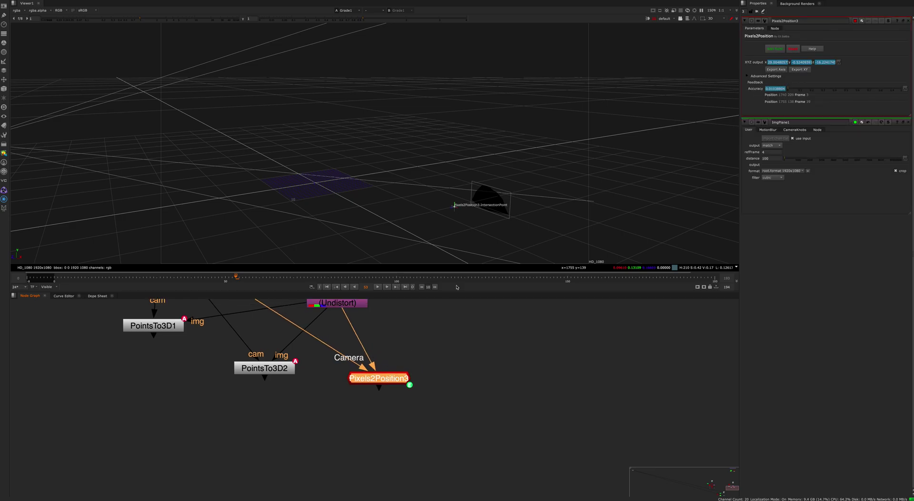
# Adjust ImgPlane1's distance to bring the card to the depth of the Pixels2Position3 intersection point
pyautogui.keyDown('ctrl'); pyautogui.moveTo(498, 231); pyautogui.dragTo(388, 210); pyautogui.keyUp('ctrl')
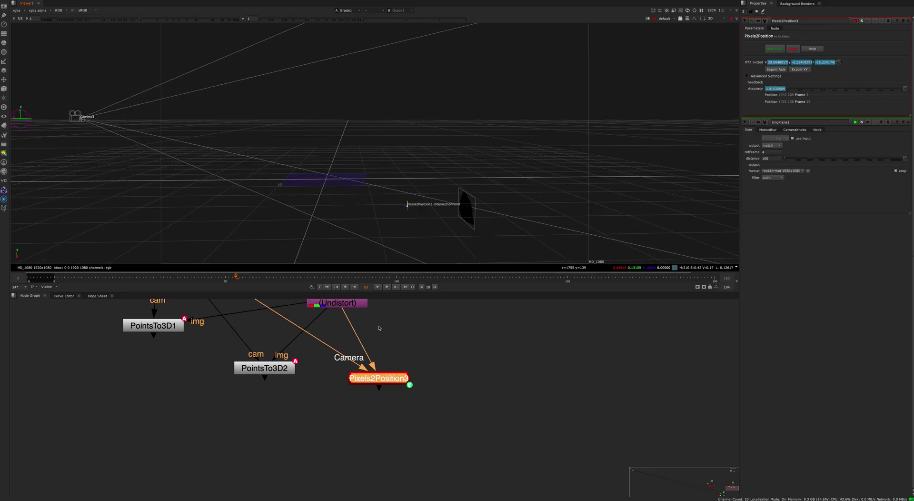
pyautogui.scroll(-4, 361, 362)
pyautogui.moveTo(341, 386); pyautogui.dragTo(519, 320, button='middle')
pyautogui.scroll(1, 371, 404)
pyautogui.moveTo(371, 404); pyautogui.dragTo(424, 326, button='middle')
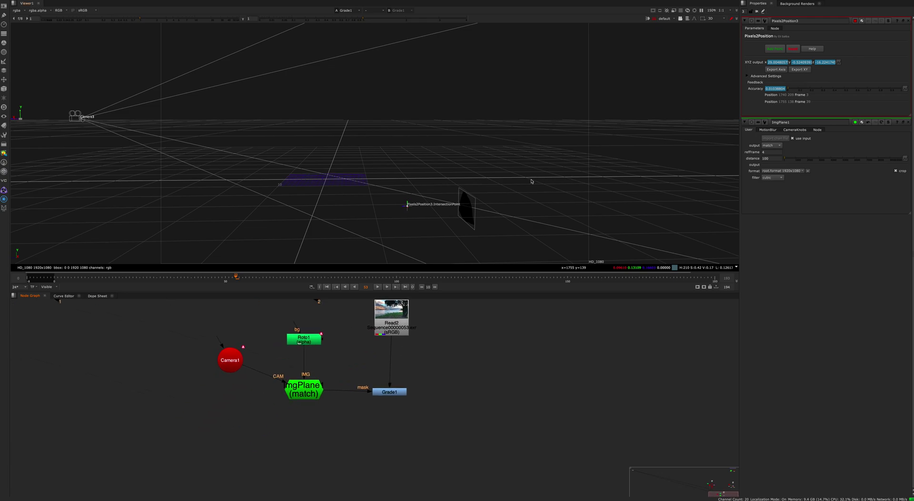
pyautogui.moveTo(535, 186); pyautogui.dragTo(482, 178, button='middle')
pyautogui.scroll(4, 478, 162)
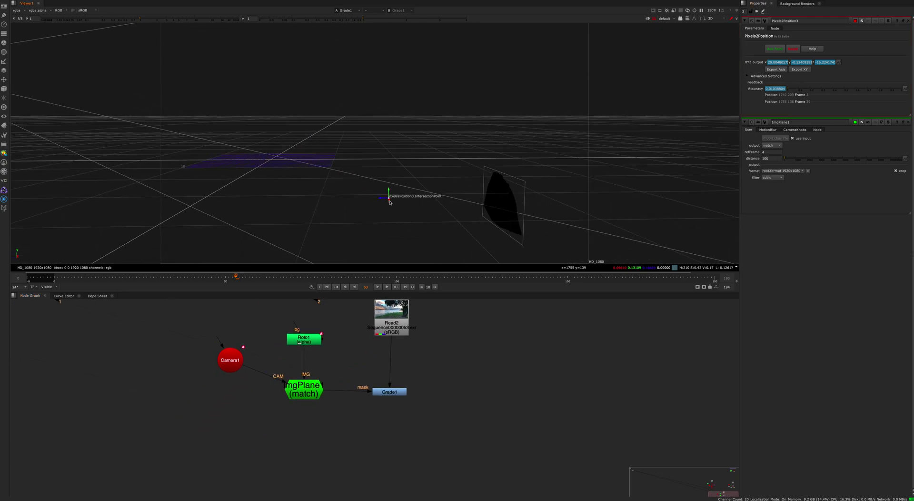
pyautogui.click(773, 158)
pyautogui.press('Down')
pyautogui.press('Down')
pyautogui.press('Up')
pyautogui.press('Up')
pyautogui.press('Up')
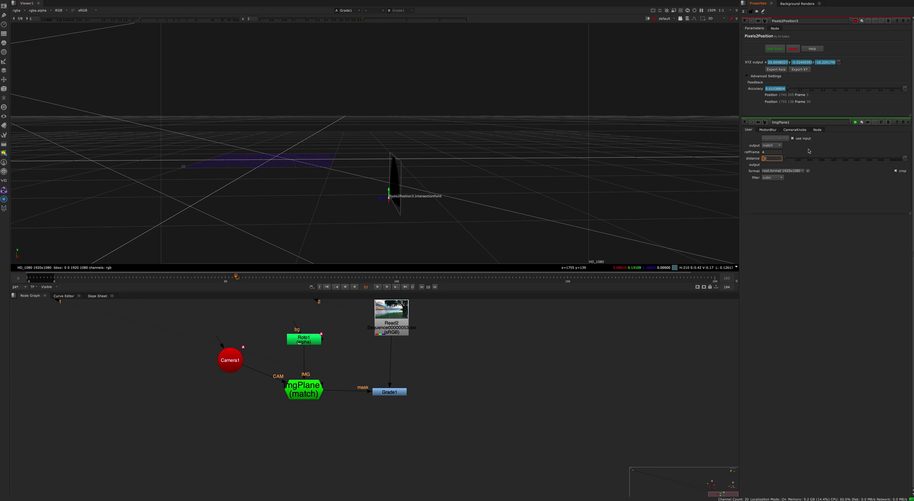
pyautogui.press('Down')
pyautogui.press('Down')
pyautogui.press('Down')
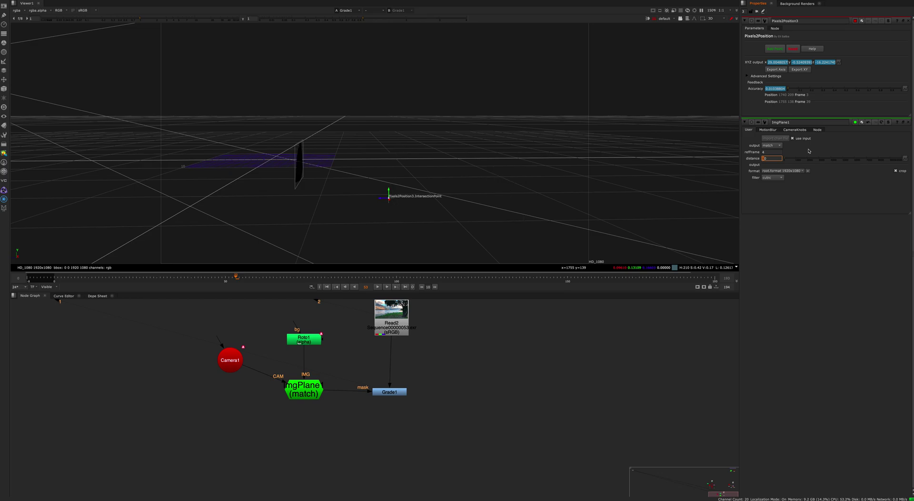
pyautogui.press('Down')
pyautogui.press('Up')
pyautogui.press('Up')
pyautogui.press('Down')
pyautogui.press('Up')
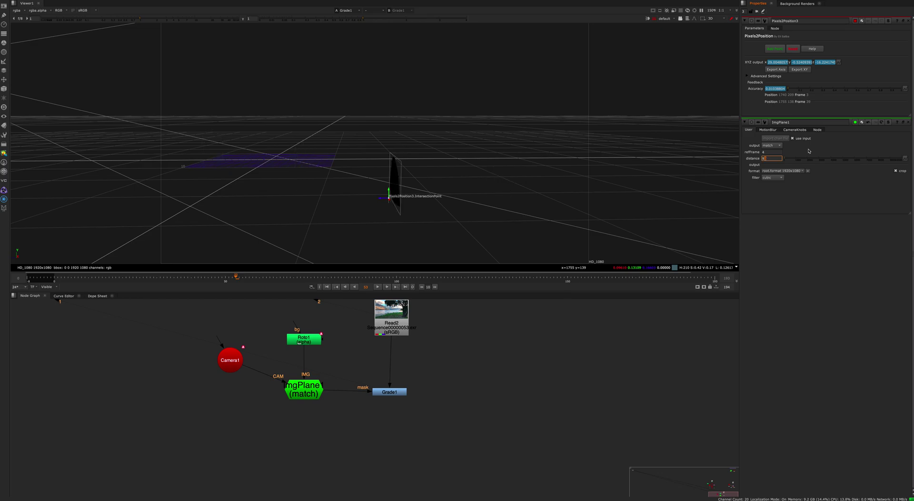
pyautogui.press('Down')
pyautogui.press('Down')
pyautogui.press('Up')
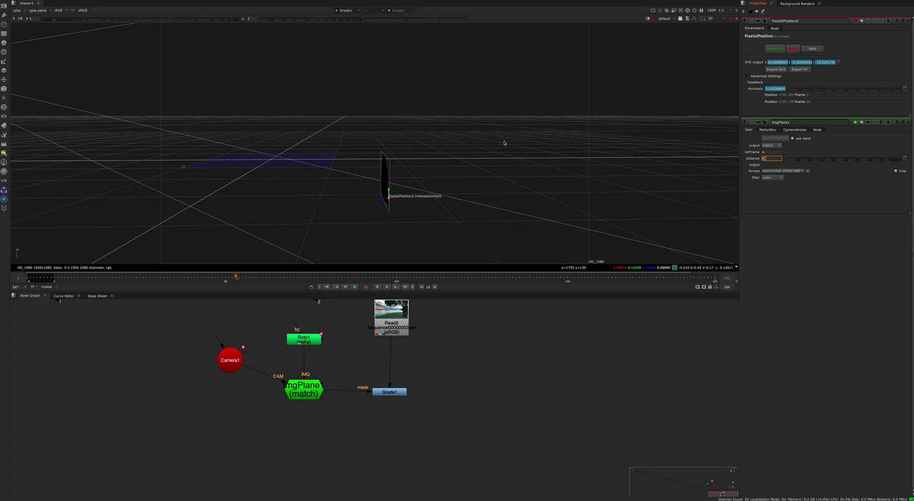
# Inspect the card against the intersection point in 3D and against the pebble at the trunk's base in 2D
pyautogui.keyDown('ctrl'); pyautogui.moveTo(505, 143); pyautogui.dragTo(500, 197); pyautogui.keyUp('ctrl')
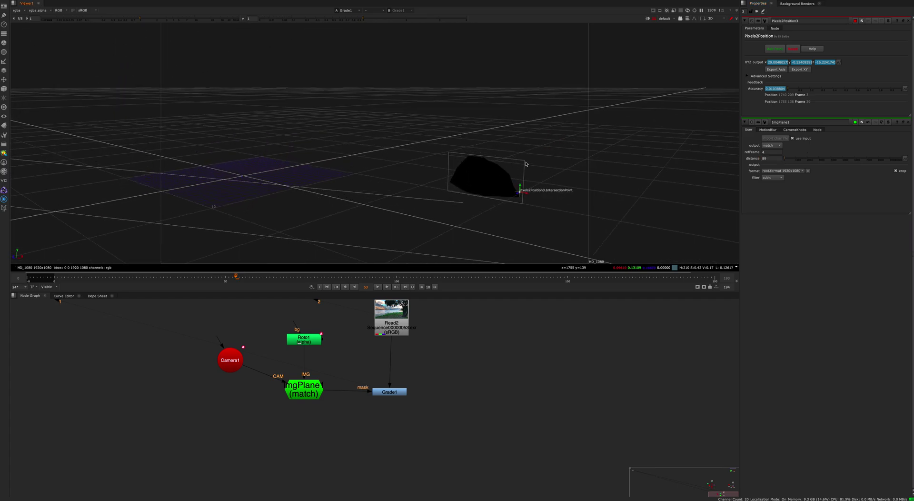
pyautogui.press('Tab')
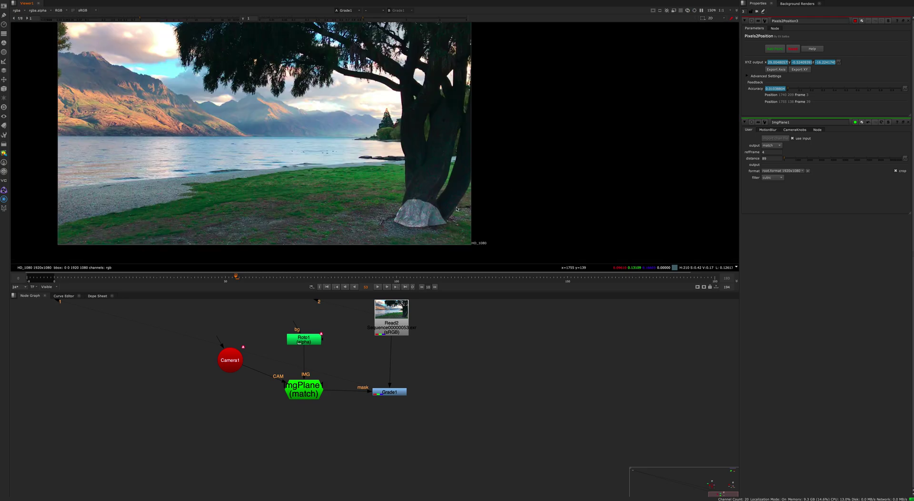
pyautogui.scroll(10, 455, 209)
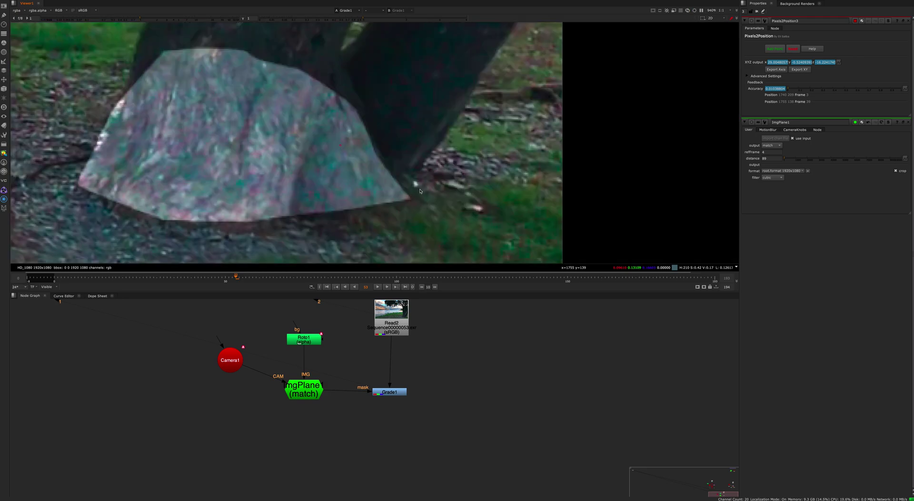
# Check at frame 27 how well the graded patch sticks to the pebble and ground at the trunk's base
pyautogui.press('f')
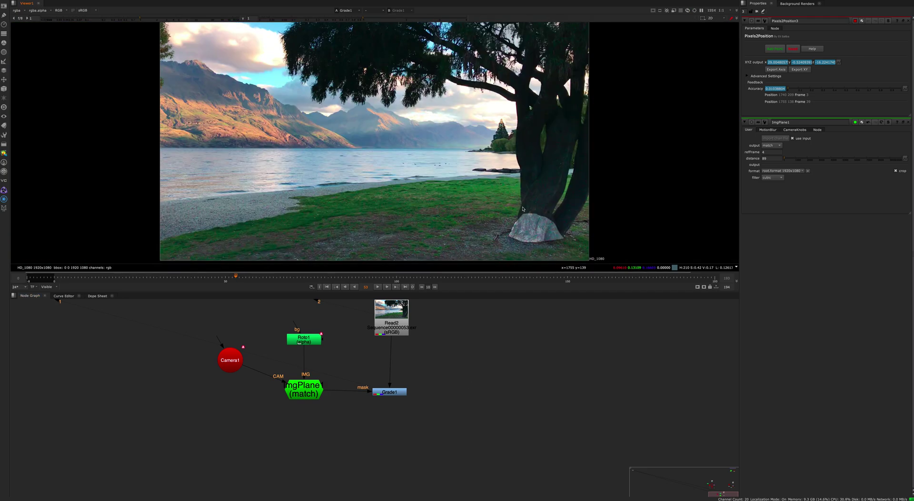
pyautogui.scroll(4, 456, 178)
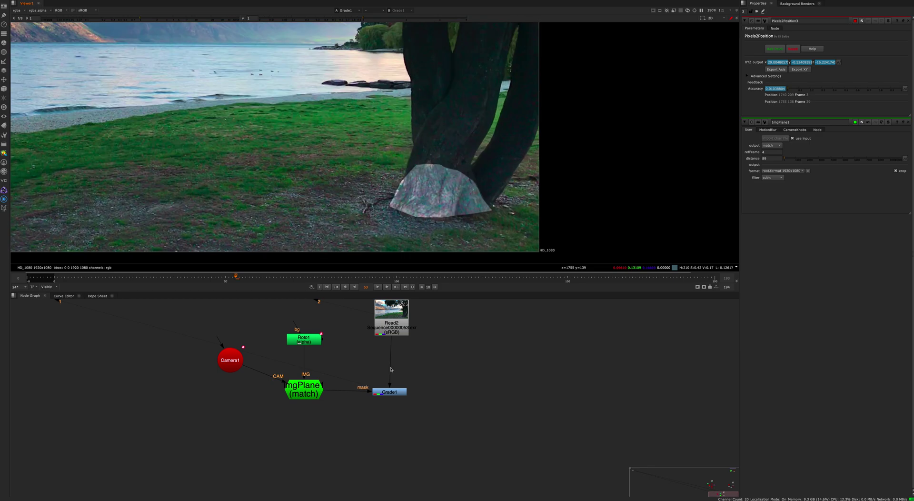
pyautogui.moveTo(373, 369); pyautogui.dragTo(391, 379, button='middle')
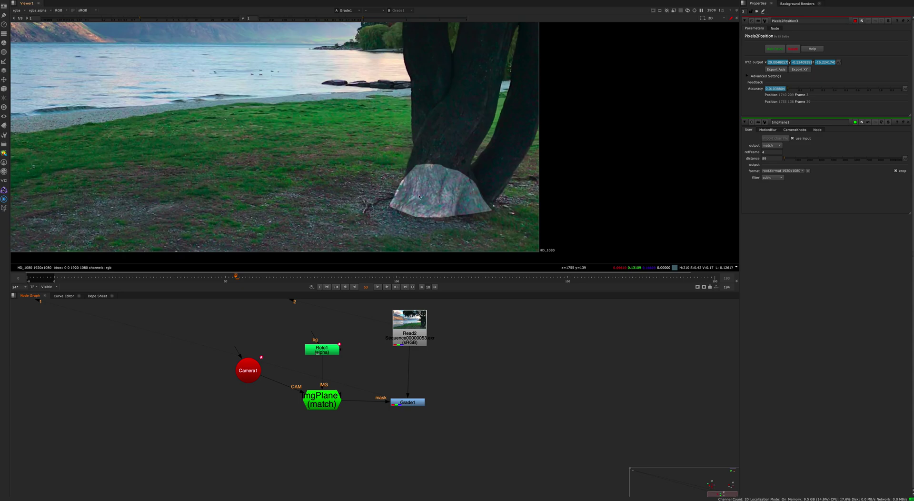
pyautogui.moveTo(178, 280); pyautogui.dragTo(152, 262)
pyautogui.scroll(5, 454, 212)
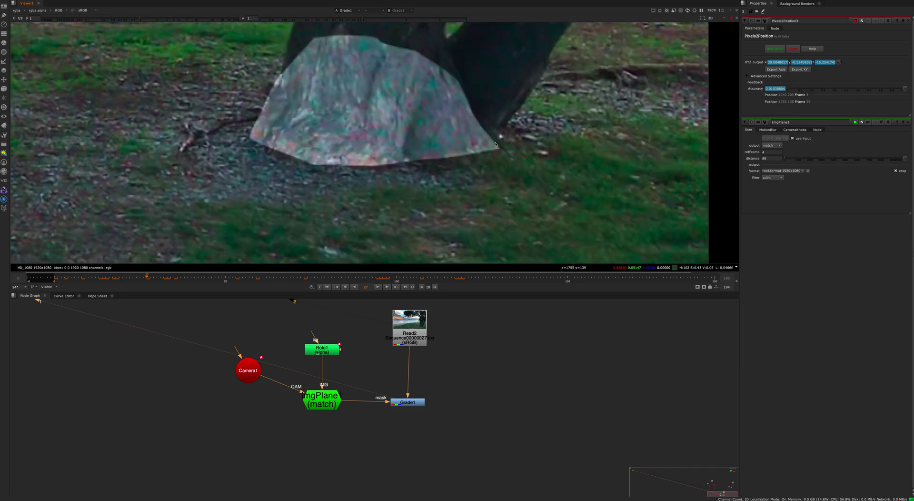
pyautogui.scroll(-3, 496, 145)
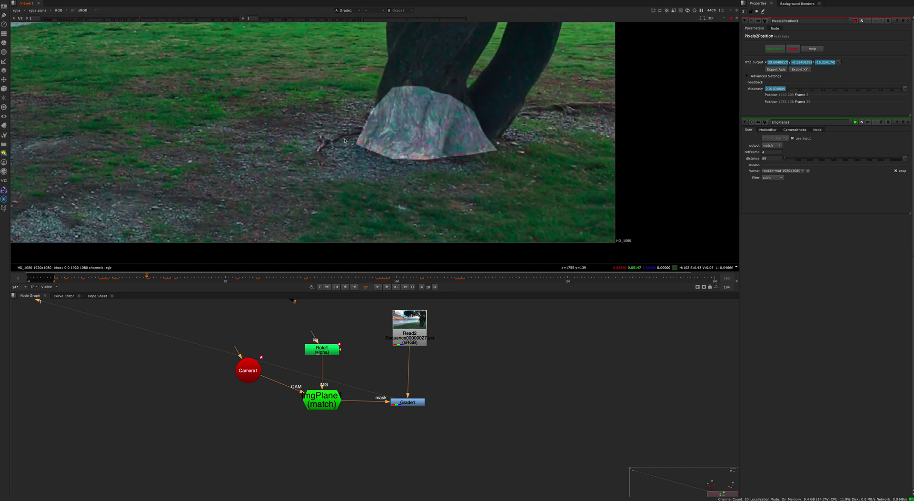
pyautogui.scroll(-1, 209, 239)
# At frame 91, shift the left-edge points of Roto1's Bezier shape inward to fit the trunk's base
pyautogui.moveTo(146, 282); pyautogui.dragTo(366, 277)
pyautogui.doubleClick(316, 352)
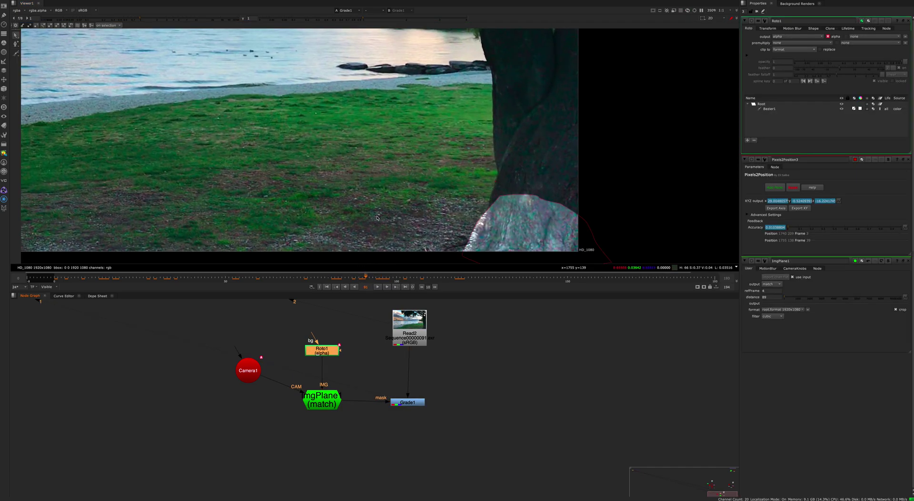
pyautogui.moveTo(516, 177); pyautogui.dragTo(442, 121, button='middle')
pyautogui.moveTo(446, 120); pyautogui.dragTo(361, 245)
pyautogui.scroll(2, 383, 224)
pyautogui.scroll(3, 397, 191)
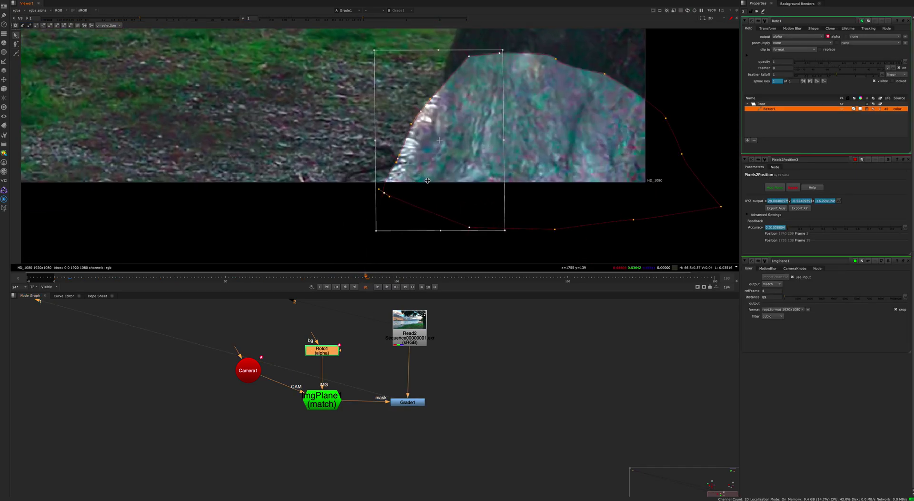
pyautogui.moveTo(428, 180); pyautogui.dragTo(442, 188)
pyautogui.click(378, 126)
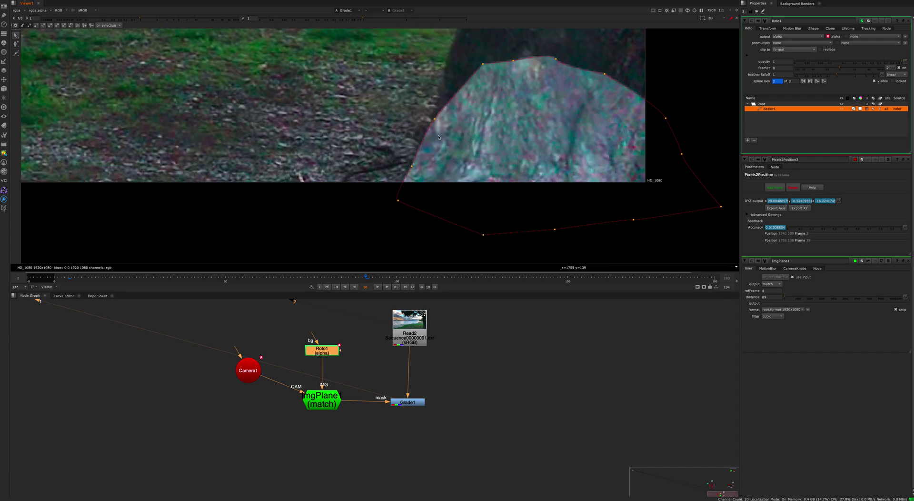
# Review the adjusted patch on the trunk at frame 24, up close and over the whole plate
pyautogui.moveTo(361, 234); pyautogui.dragTo(358, 261, button='middle')
pyautogui.moveTo(354, 276); pyautogui.dragTo(137, 263)
pyautogui.scroll(-3, 165, 256)
pyautogui.click(156, 276)
pyautogui.click(374, 206)
pyautogui.press('f')
pyautogui.click(471, 381)
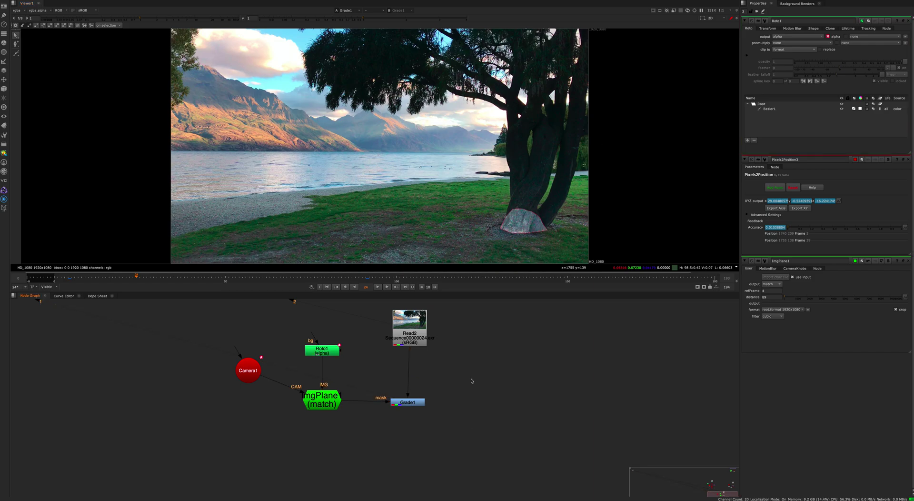
# Close all open node parameter panels
pyautogui.click(909, 21)
pyautogui.click(909, 21)
pyautogui.click(909, 21)
pyautogui.click(331, 393)
pyautogui.scroll(5, 321, 399)
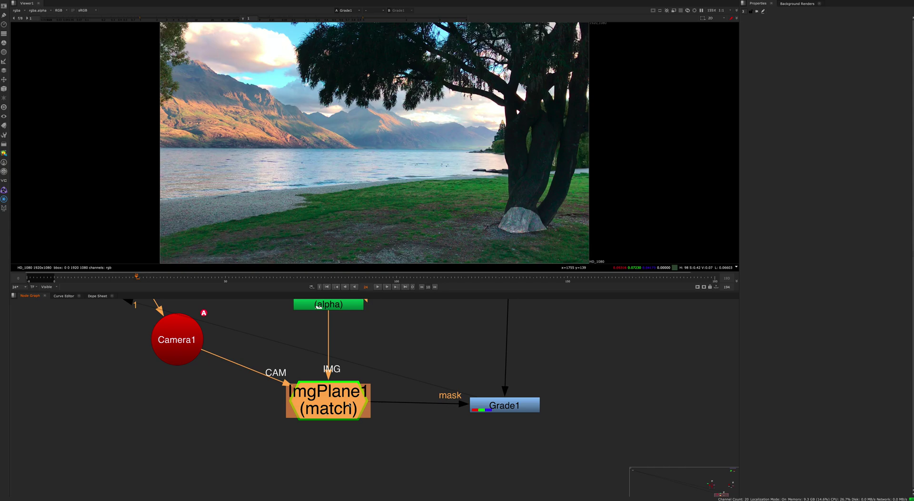
pyautogui.moveTo(361, 406)
pyautogui.mouseDown()
pyautogui.moveTo(357, 412)
pyautogui.moveTo(368, 409)
pyautogui.mouseUp()
pyautogui.moveTo(445, 375); pyautogui.dragTo(335, 344, button='middle')
pyautogui.moveTo(335, 343); pyautogui.dragTo(449, 405)
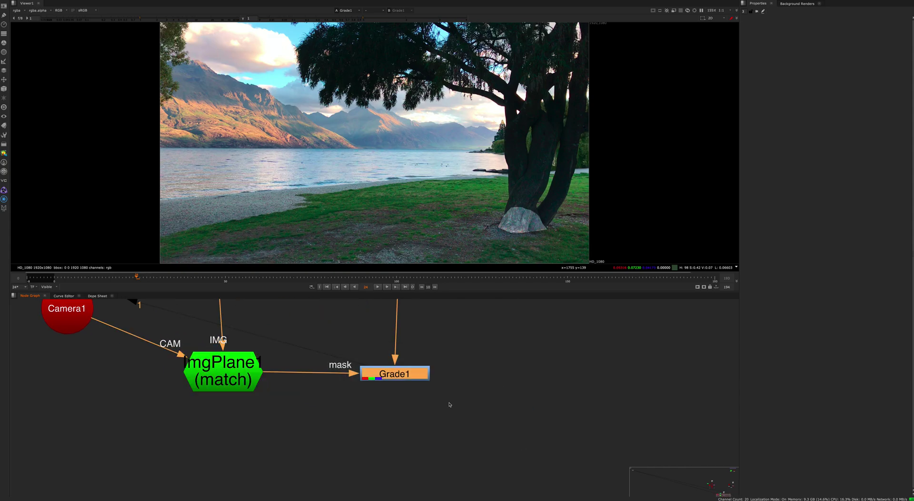
pyautogui.moveTo(405, 381); pyautogui.dragTo(408, 382)
pyautogui.click(361, 397)
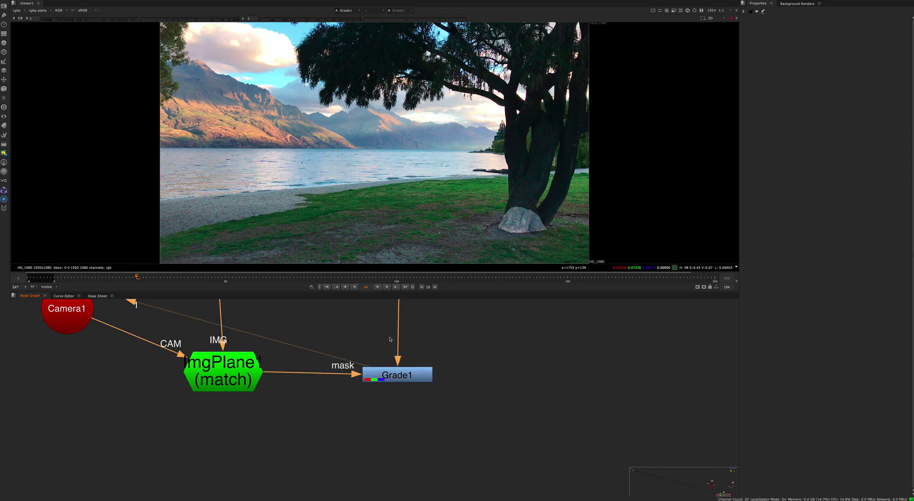
# Inspect the ImgPlane1 card in the 3D scene
pyautogui.press('Tab')
pyautogui.keyDown('alt'); pyautogui.moveTo(482, 210); pyautogui.dragTo(383, 186, button='middle'); pyautogui.keyUp('alt')
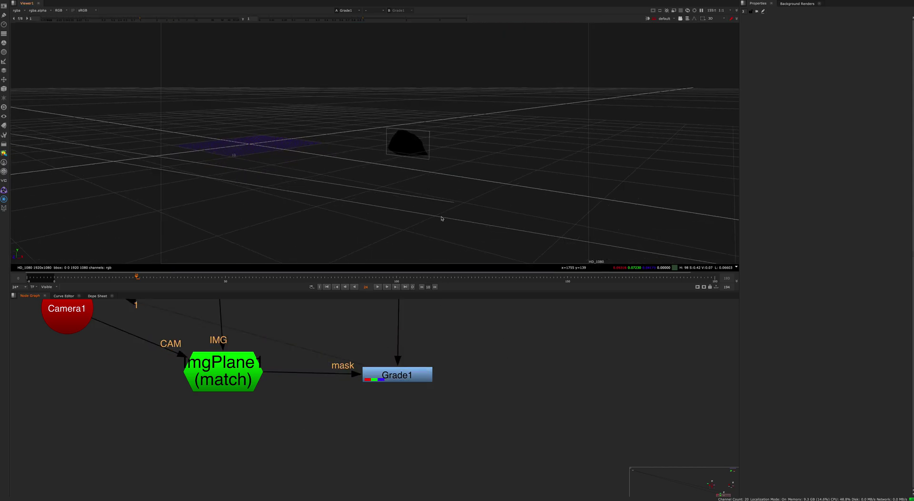
pyautogui.keyDown('ctrl'); pyautogui.moveTo(443, 219); pyautogui.dragTo(479, 218); pyautogui.keyUp('ctrl')
pyautogui.moveTo(215, 366); pyautogui.dragTo(211, 362)
pyautogui.moveTo(296, 375); pyautogui.dragTo(295, 445, button='middle')
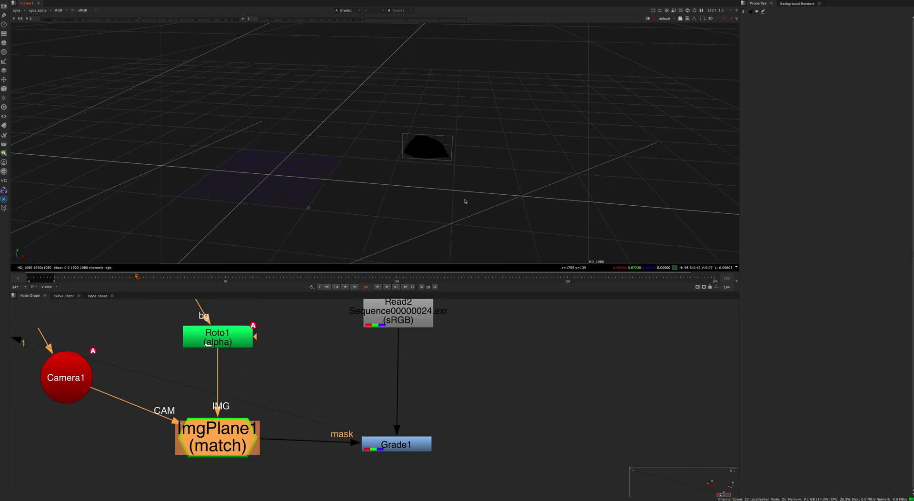
# Add a ScanlineRender node in free space beside the Grade1 branch
pyautogui.click(533, 390)
pyautogui.press('Tab')
pyautogui.write('scan')
pyautogui.click(488, 395)
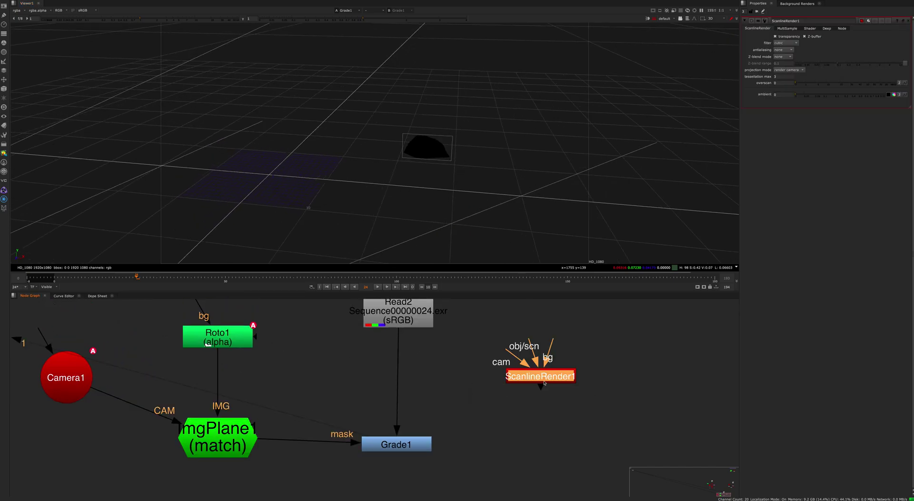
pyautogui.moveTo(540, 376); pyautogui.dragTo(637, 420)
pyautogui.moveTo(637, 420); pyautogui.dragTo(488, 461, button='middle')
# Add a Card node above ScanlineRender1 and connect it to the render's obj/scn input
pyautogui.click(488, 364)
pyautogui.press('Tab')
pyautogui.write('card')
pyautogui.press('Return')
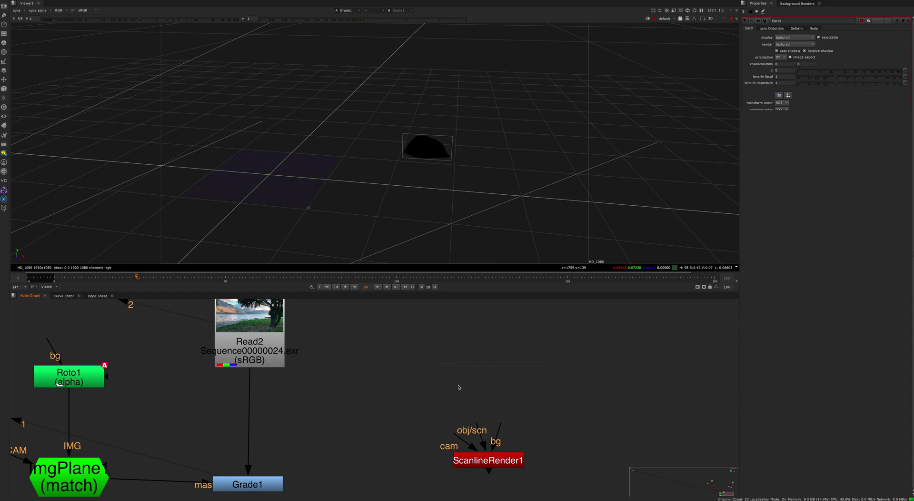
pyautogui.click(514, 361)
pyautogui.moveTo(514, 354); pyautogui.dragTo(504, 378)
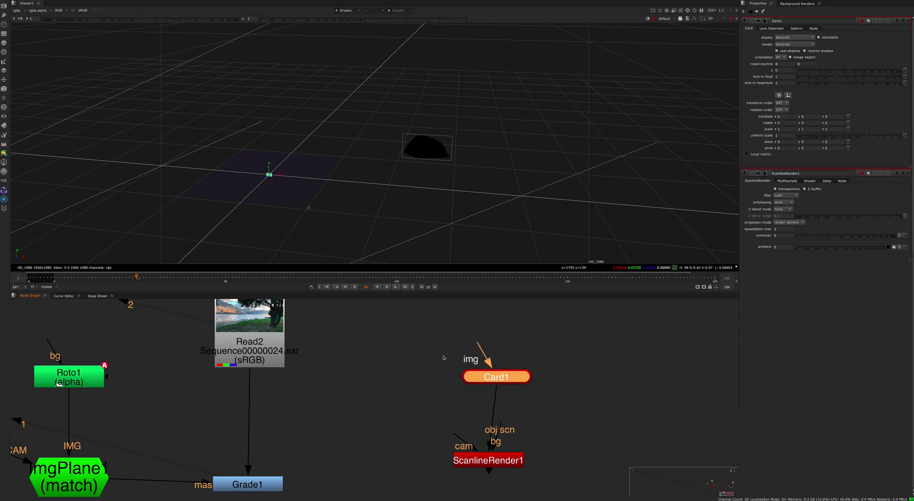
# Duplicate Camera1 and connect the copy to ScanlineRender1's cam input, placing it beside Card1
pyautogui.scroll(-3, 427, 332)
pyautogui.scroll(-2, 376, 353)
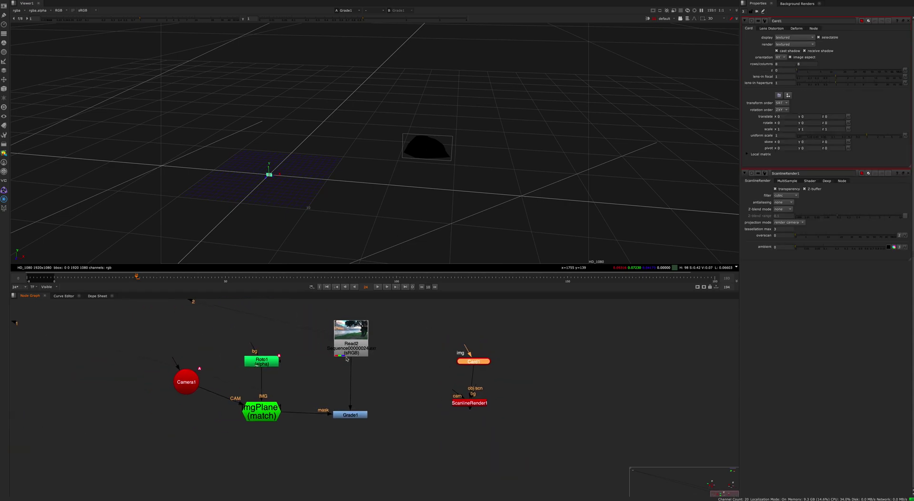
pyautogui.click(185, 383)
pyautogui.hotkey('ctrl', 'c')
pyautogui.scroll(5, 505, 382)
pyautogui.hotkey('ctrl', 'v')
pyautogui.moveTo(395, 377); pyautogui.dragTo(362, 360)
pyautogui.click(355, 355)
pyautogui.scroll(-5, 350, 352)
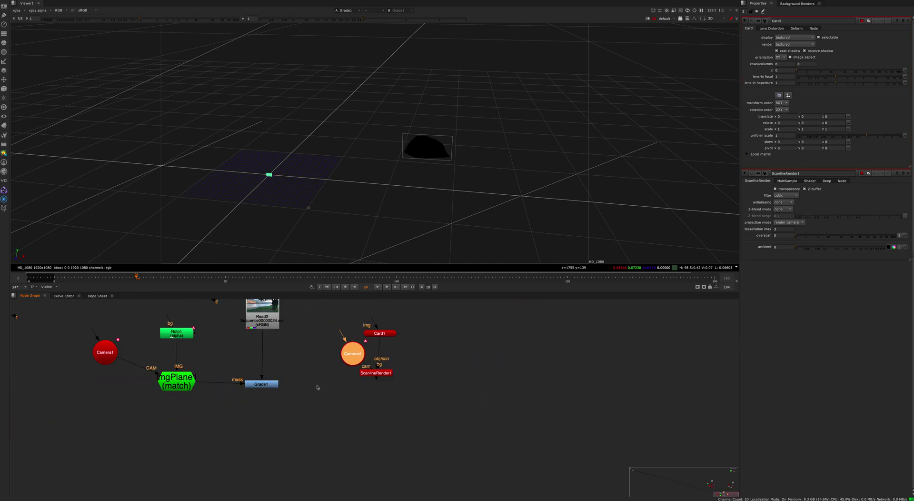
pyautogui.moveTo(360, 412); pyautogui.dragTo(372, 446, button='middle')
pyautogui.moveTo(365, 387); pyautogui.dragTo(319, 359)
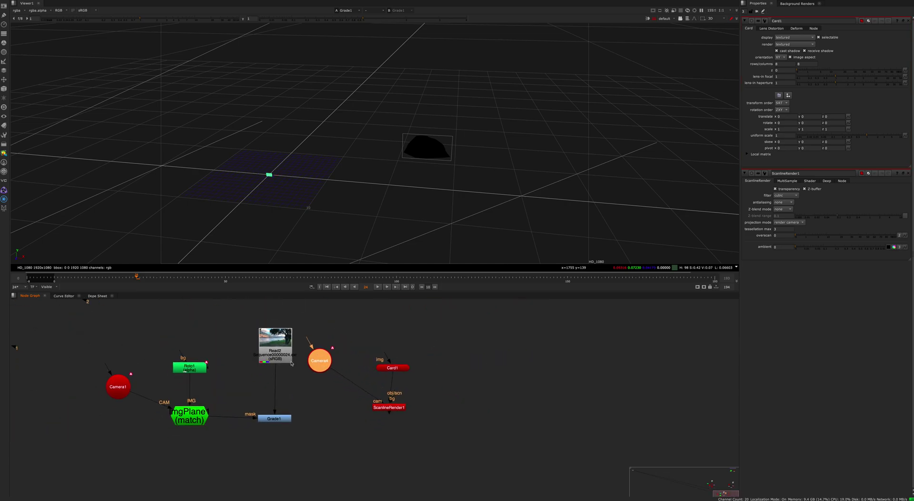
# Duplicate Roto1 and place the copy above Card1
pyautogui.moveTo(250, 346); pyautogui.dragTo(152, 377)
pyautogui.hotkey('ctrl', 'c')
pyautogui.click(400, 336)
pyautogui.scroll(4, 398, 338)
pyautogui.hotkey('ctrl', 'v')
pyautogui.moveTo(401, 307); pyautogui.dragTo(401, 329, button='middle')
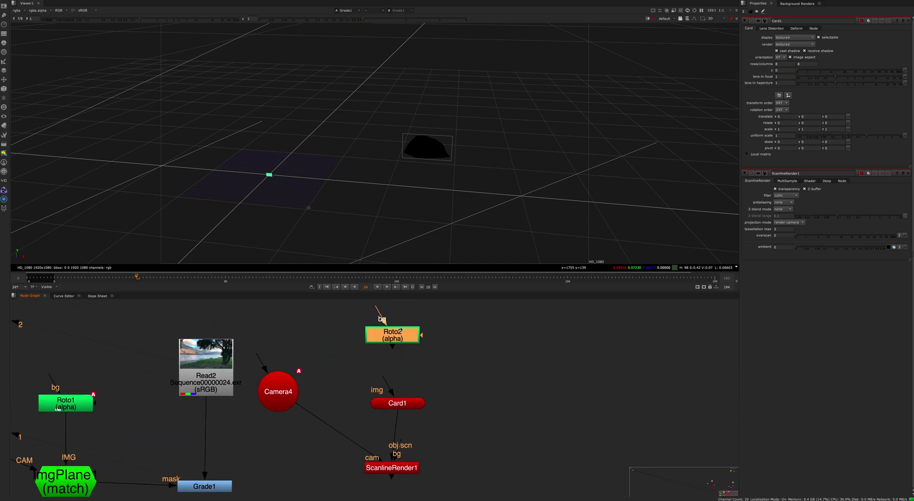
# Insert a Project3D node between Roto2 and Card1, with Camera4 feeding its cam input
pyautogui.click(280, 390)
pyautogui.press('Tab')
pyautogui.write('project')
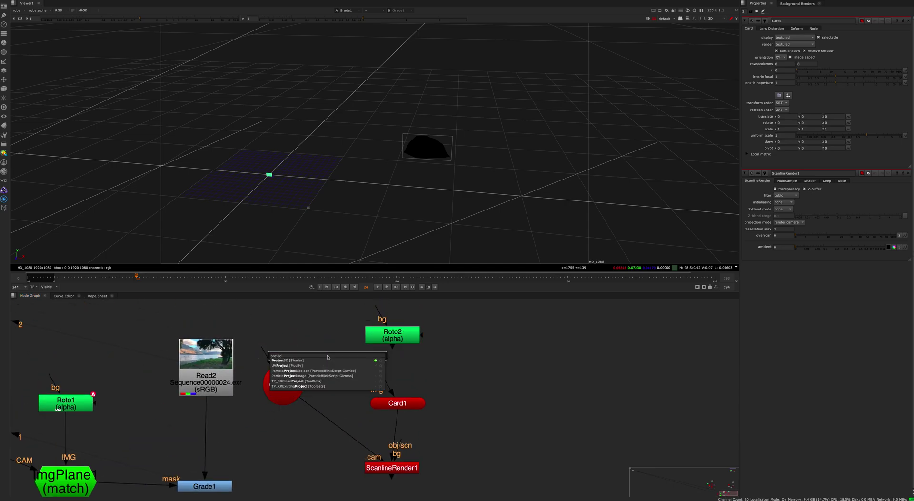
pyautogui.press('Return')
pyautogui.moveTo(339, 336); pyautogui.dragTo(374, 337)
pyautogui.click(368, 364)
pyautogui.moveTo(321, 365); pyautogui.dragTo(389, 381)
# Insert a FrameHold node between Camera4 and Project3D1 and hold it at frame 4
pyautogui.click(335, 357)
pyautogui.press('Tab')
pyautogui.write('framehold')
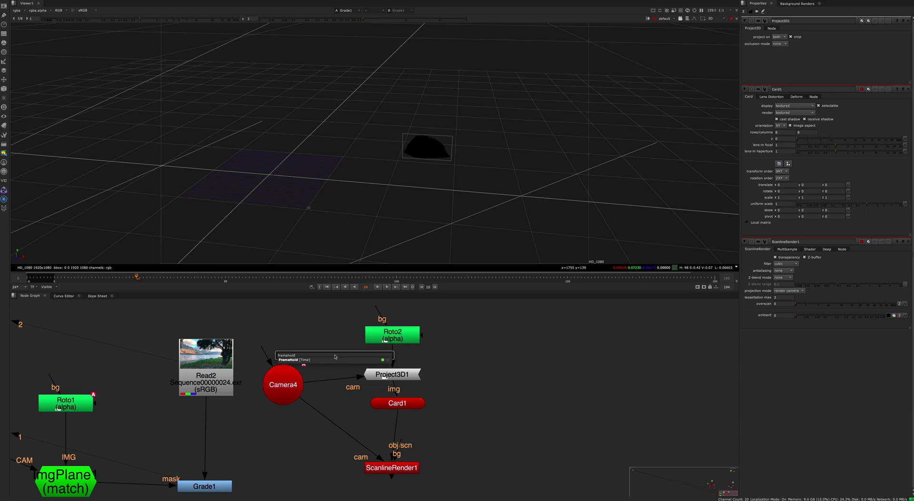
pyautogui.press('Return')
pyautogui.moveTo(336, 358); pyautogui.dragTo(338, 382)
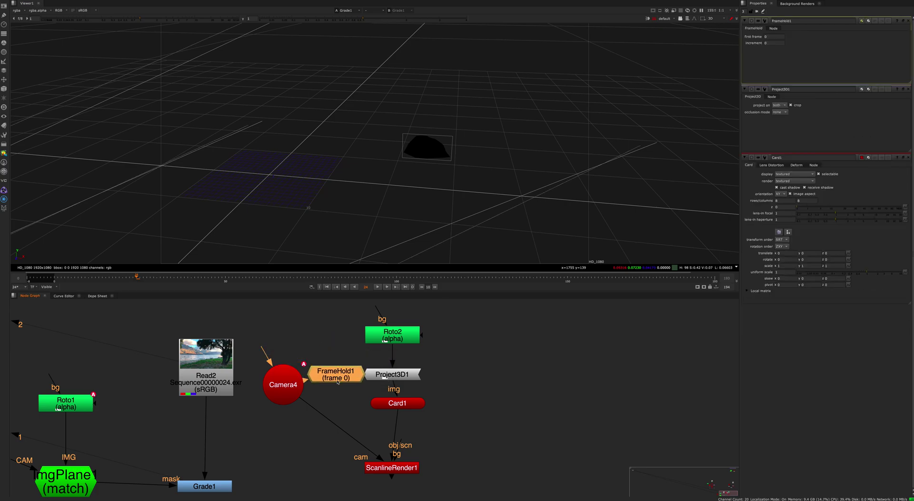
pyautogui.click(774, 37)
pyautogui.click(561, 345)
# Set Card1's uniform scale to 100 and push the card back in Z to about -16
pyautogui.keyDown('ctrl'); pyautogui.moveTo(549, 226); pyautogui.dragTo(660, 153); pyautogui.keyUp('ctrl')
pyautogui.doubleClick(403, 404)
pyautogui.click(776, 135)
pyautogui.write('100')
pyautogui.press('Return')
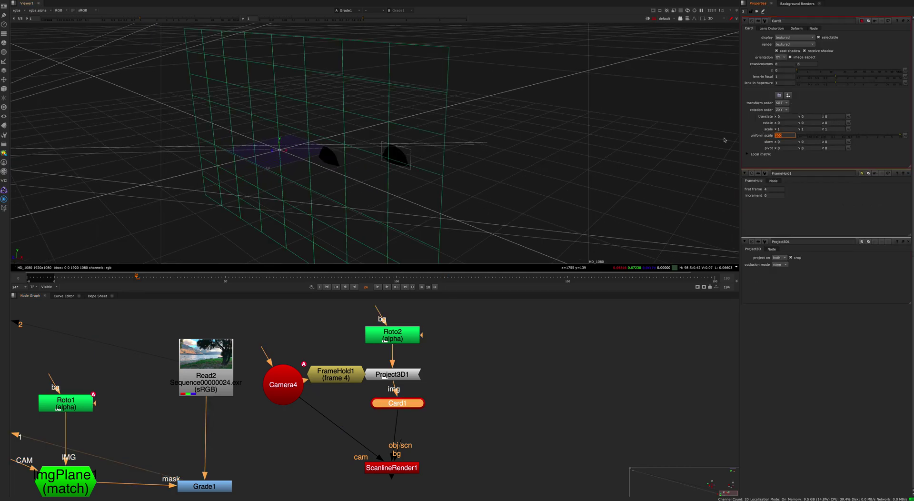
pyautogui.moveTo(273, 151); pyautogui.dragTo(336, 135)
pyautogui.keyDown('ctrl'); pyautogui.moveTo(374, 163); pyautogui.dragTo(346, 147); pyautogui.keyUp('ctrl')
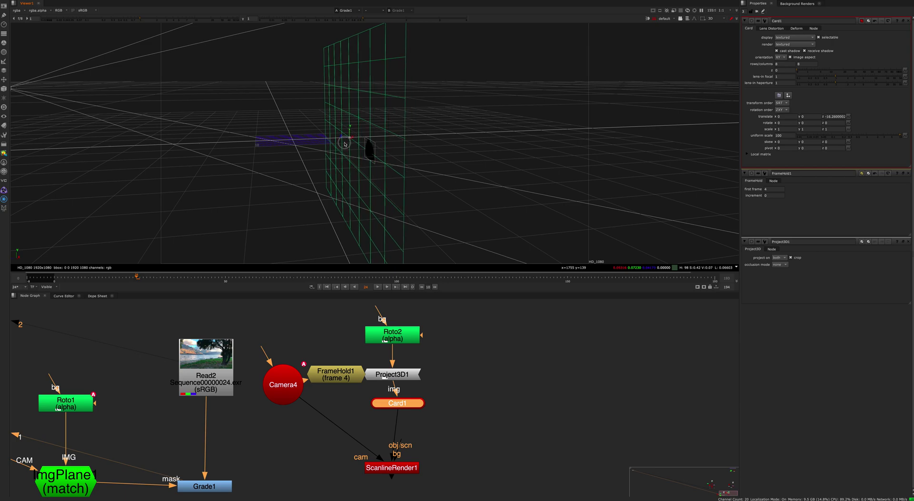
pyautogui.keyDown('ctrl'); pyautogui.moveTo(411, 170); pyautogui.dragTo(453, 166); pyautogui.keyUp('ctrl')
# Compare the ImgPlane1 node setup with the Project3D, Card and ScanlineRender setup in the node graph
pyautogui.moveTo(405, 388); pyautogui.dragTo(405, 383, button='middle')
pyautogui.scroll(-4, 405, 382)
pyautogui.moveTo(467, 329); pyautogui.dragTo(329, 461)
pyautogui.moveTo(346, 382); pyautogui.dragTo(404, 380)
pyautogui.click(230, 432)
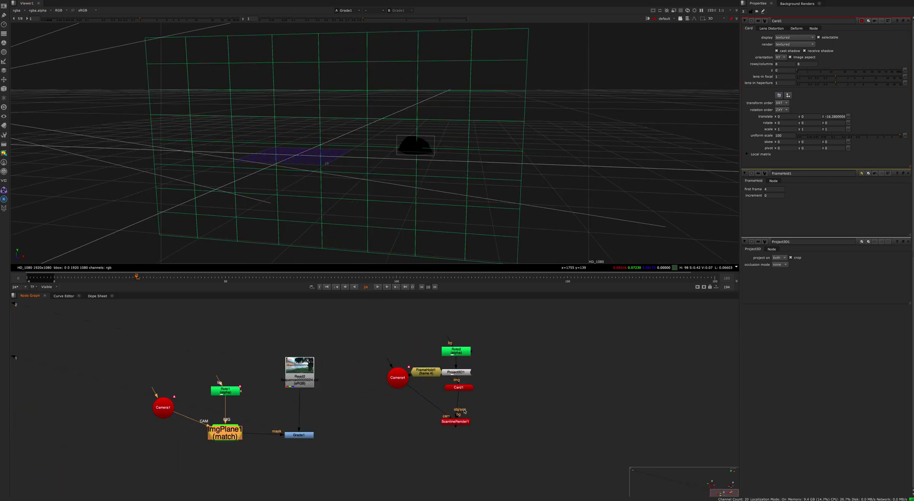
pyautogui.moveTo(550, 318); pyautogui.dragTo(382, 441)
pyautogui.scroll(3, 463, 431)
pyautogui.click(470, 429)
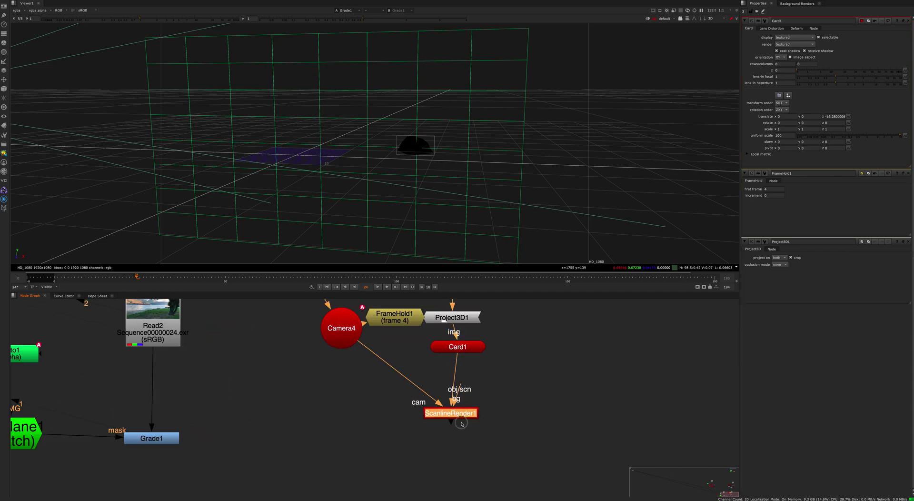
pyautogui.moveTo(470, 430); pyautogui.dragTo(474, 430)
pyautogui.moveTo(454, 432); pyautogui.dragTo(483, 410, button='middle')
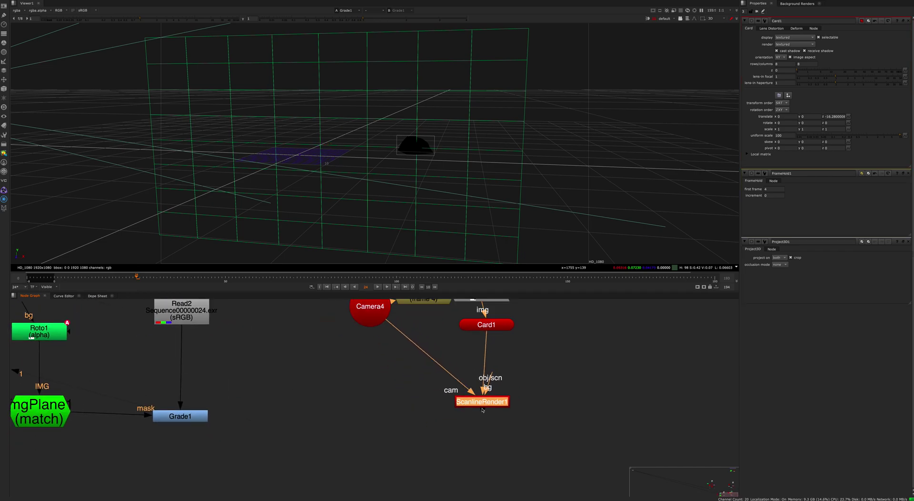
pyautogui.scroll(-5, 486, 413)
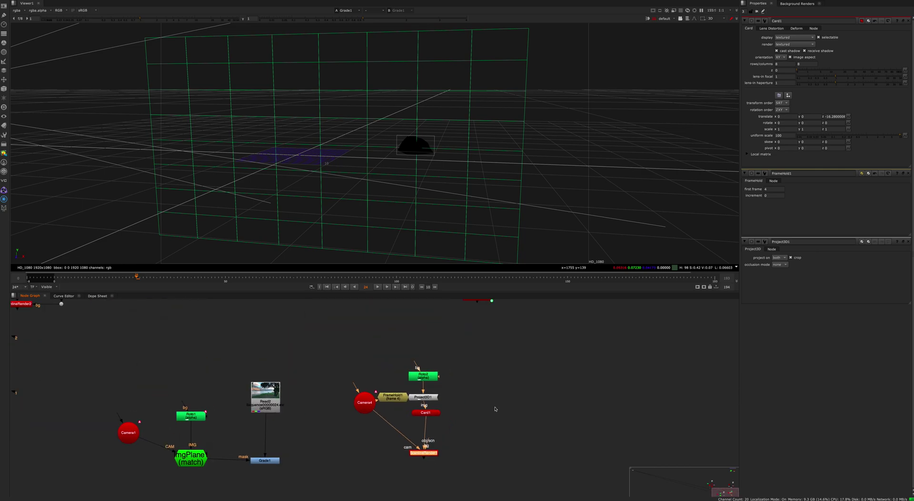
pyautogui.moveTo(477, 428); pyautogui.dragTo(355, 344)
pyautogui.moveTo(288, 439); pyautogui.dragTo(349, 411, button='middle')
pyautogui.scroll(3, 349, 410)
pyautogui.click(209, 420)
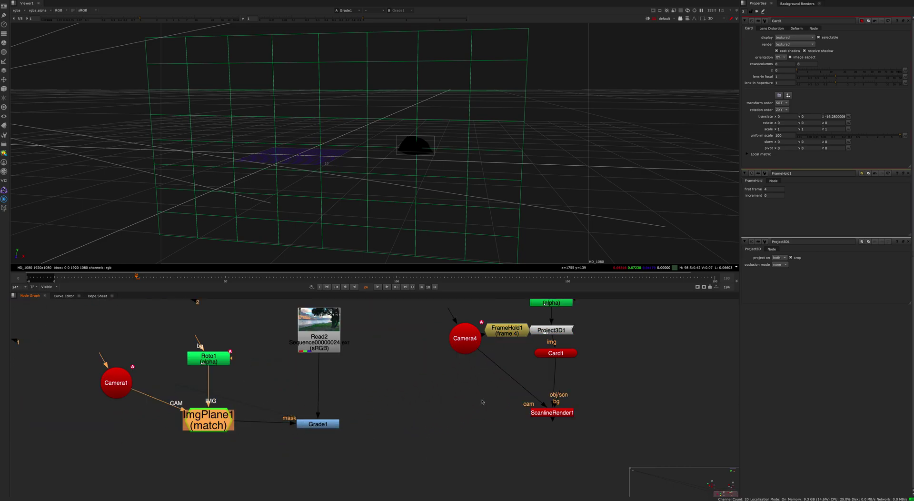
pyautogui.moveTo(482, 402); pyautogui.dragTo(374, 433, button='middle')
# Delete the whole projection setup of Camera4, FrameHold1, Roto2, Project3D1, Card1 and ScanlineRender1
pyautogui.moveTo(535, 314); pyautogui.dragTo(350, 443)
pyautogui.moveTo(359, 426); pyautogui.dragTo(634, 396, button='middle')
pyautogui.press('Delete')
# Return to the 2D view of Grade1 and replace Roto1 with a Noise node as ImgPlane1's IMG input
pyautogui.click(304, 431)
pyautogui.press('1')
pyautogui.click(283, 447)
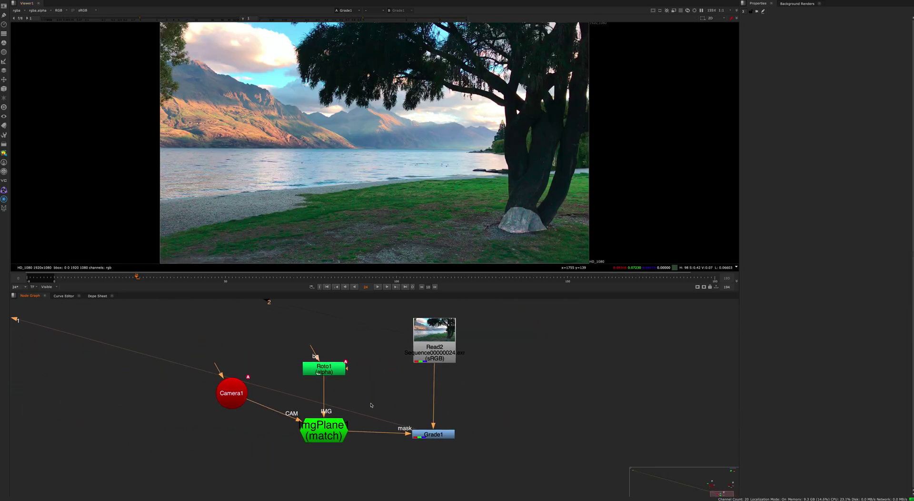
pyautogui.press('Tab')
pyautogui.write('noise')
pyautogui.press('Return')
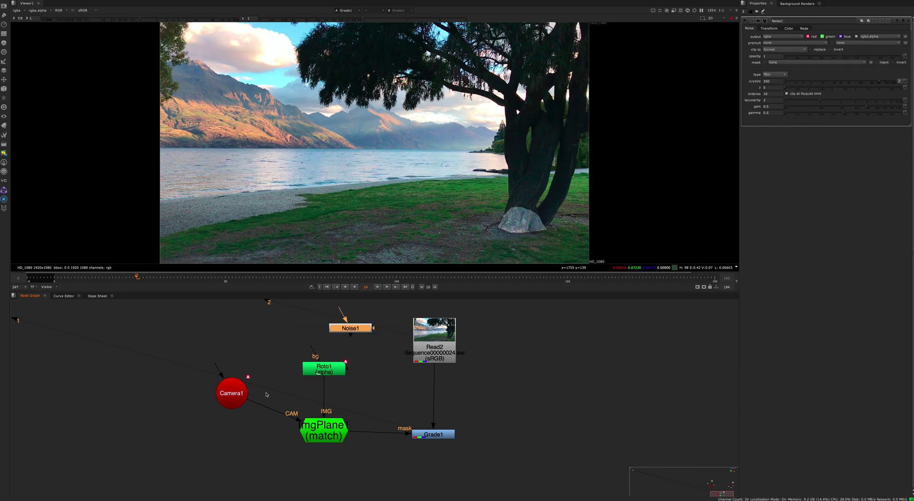
pyautogui.moveTo(323, 385); pyautogui.dragTo(363, 328)
pyautogui.moveTo(323, 368); pyautogui.dragTo(274, 341)
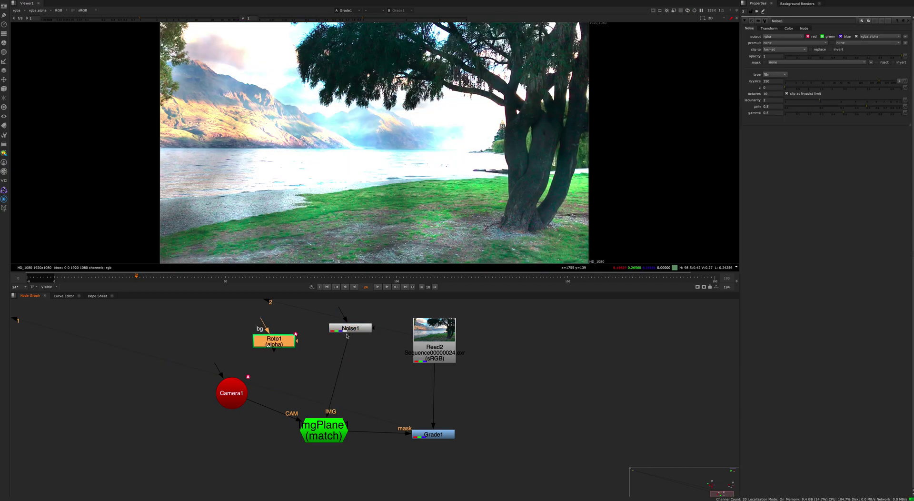
pyautogui.moveTo(347, 333); pyautogui.dragTo(323, 361)
# Delete the Grade1 node
pyautogui.click(434, 435)
pyautogui.press('Delete')
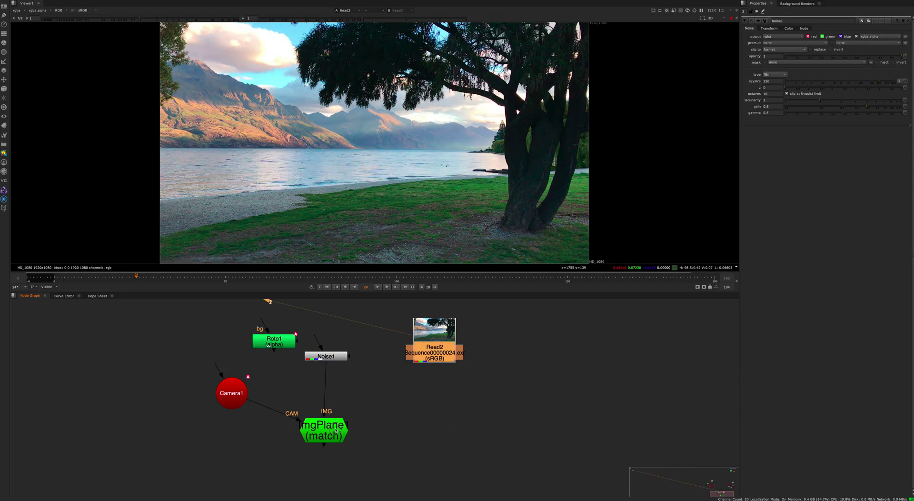
# Merge ImgPlane1 over Read2 with a new Merge node and view the composite
pyautogui.click(336, 430)
pyautogui.press('m')
pyautogui.moveTo(391, 421); pyautogui.dragTo(424, 360)
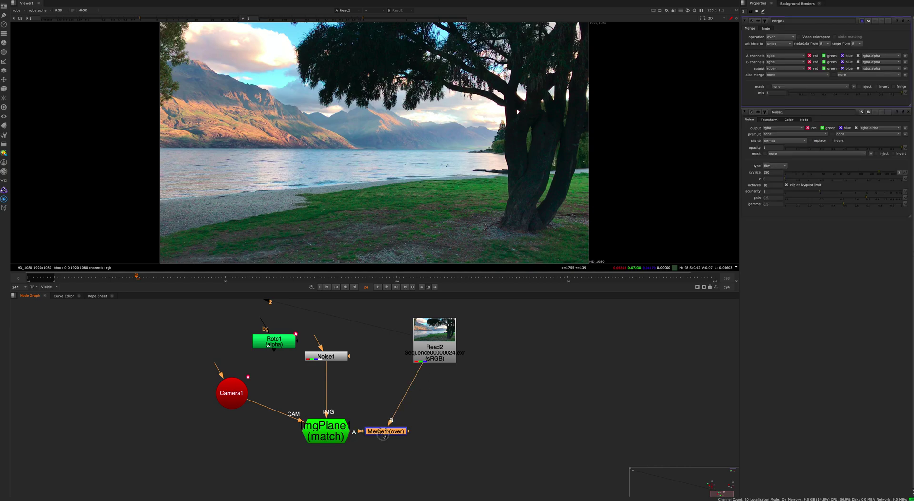
pyautogui.moveTo(384, 436); pyautogui.dragTo(426, 436)
pyautogui.press('1')
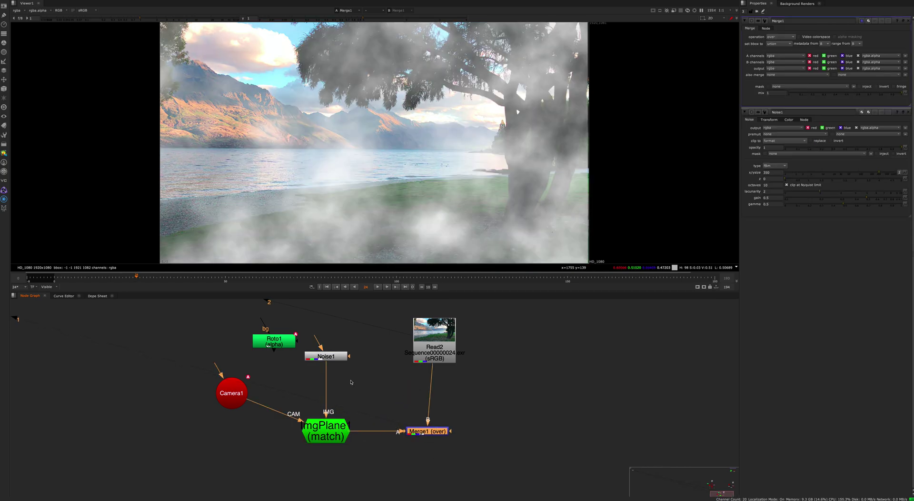
# Set Noise1's x/ysize to 115, gain to 0.62 and gamma to 0.3
pyautogui.doubleClick(329, 356)
pyautogui.click(861, 82)
pyautogui.moveTo(834, 113); pyautogui.dragTo(820, 115)
pyautogui.moveTo(867, 107); pyautogui.dragTo(878, 107)
# Mask Noise1 with a new Roto shape on the ground by the tree, using a Merge node set to mask before ImgPlane1
pyautogui.click(285, 363)
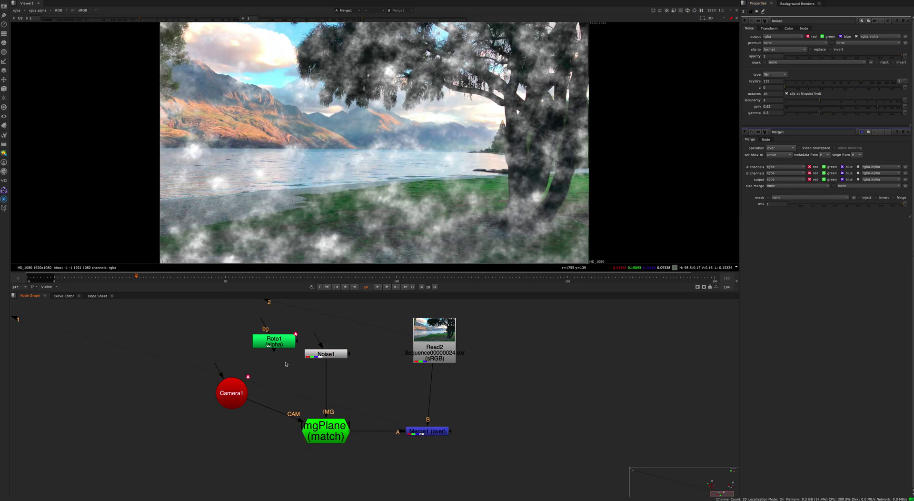
pyautogui.press('o')
pyautogui.keyDown('shift'); pyautogui.click(339, 355); pyautogui.keyUp('shift')
pyautogui.press('m')
pyautogui.moveTo(353, 358); pyautogui.dragTo(333, 381)
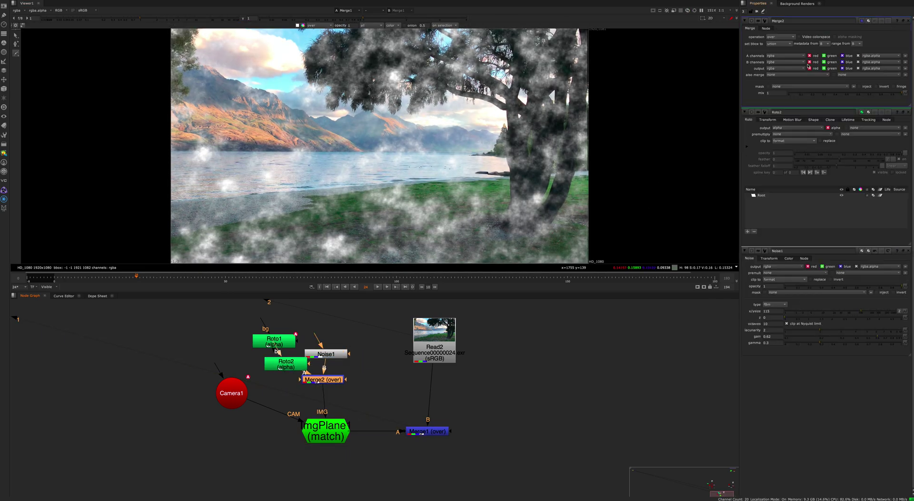
pyautogui.click(781, 36)
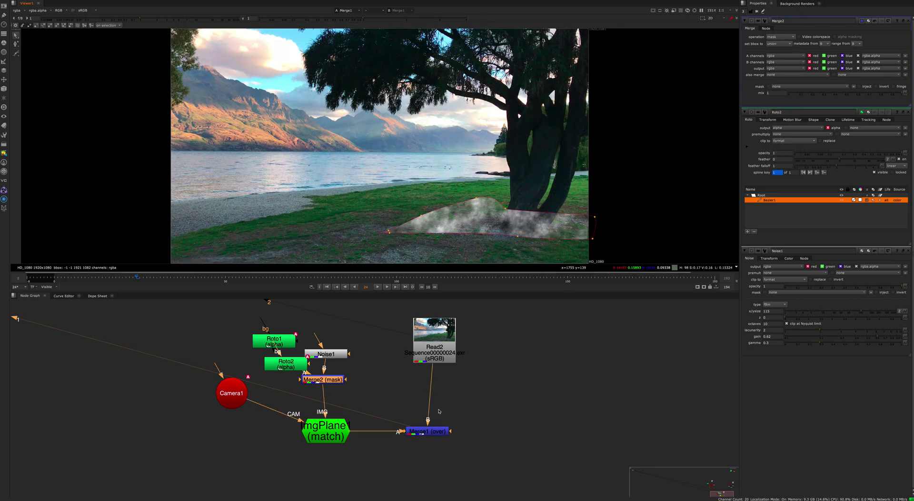
# Scrub through the timeline to check how the masked noise sticks to the ground
pyautogui.click(222, 276)
pyautogui.moveTo(222, 276); pyautogui.dragTo(401, 285)
pyautogui.moveTo(327, 286); pyautogui.dragTo(119, 288)
pyautogui.click(524, 399)
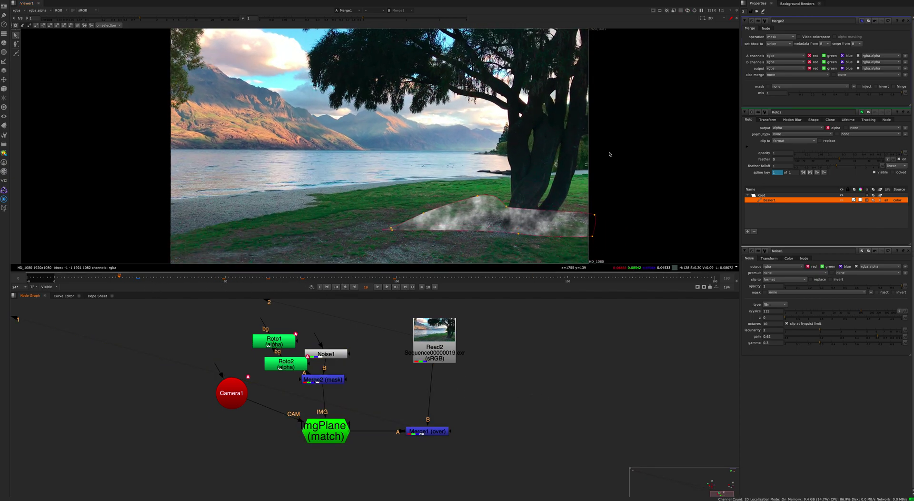
# Rearrange the roto nodes, placing Roto2 above Camera1 and clear of Noise1
pyautogui.moveTo(281, 333); pyautogui.dragTo(248, 380, button='middle')
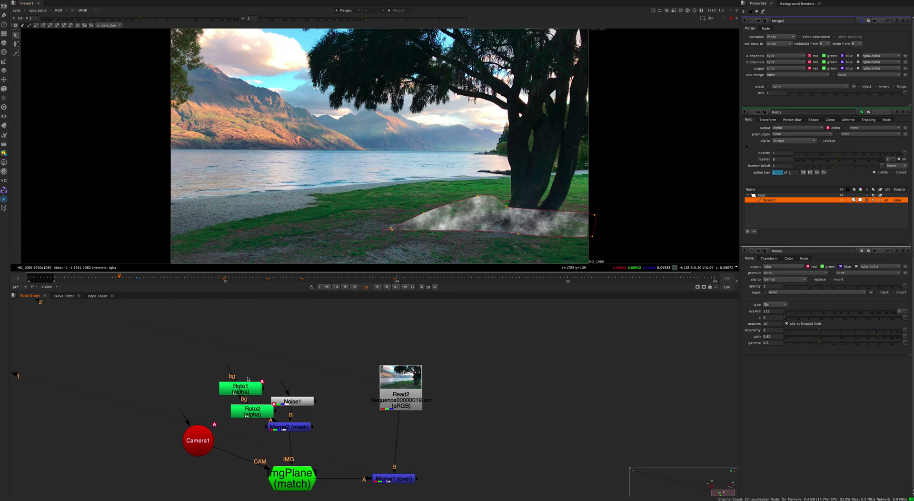
pyautogui.moveTo(252, 394); pyautogui.dragTo(211, 401)
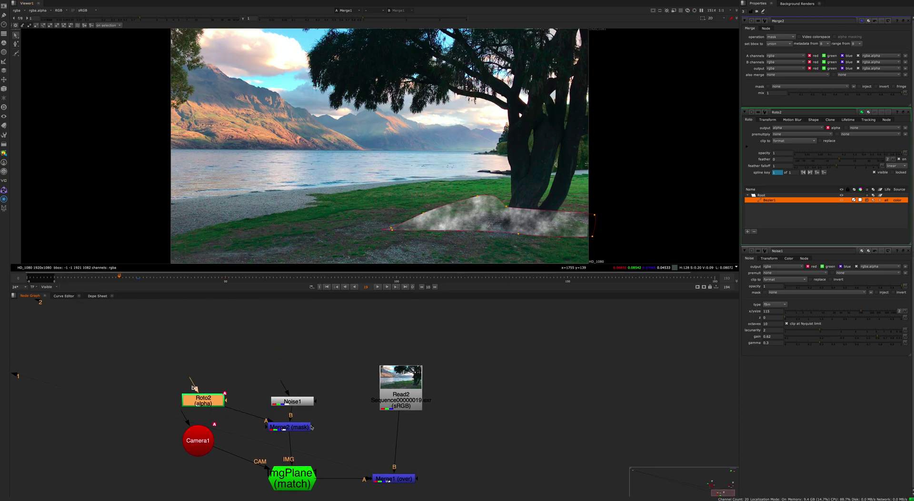
# View Camera1, copy it and paste the copy inside the Custom Nodes backdrop beside ImgPlane and Pixels2Position
pyautogui.scroll(-8, 331, 402)
pyautogui.scroll(5, 348, 414)
pyautogui.hscroll(-3, 369, 401)
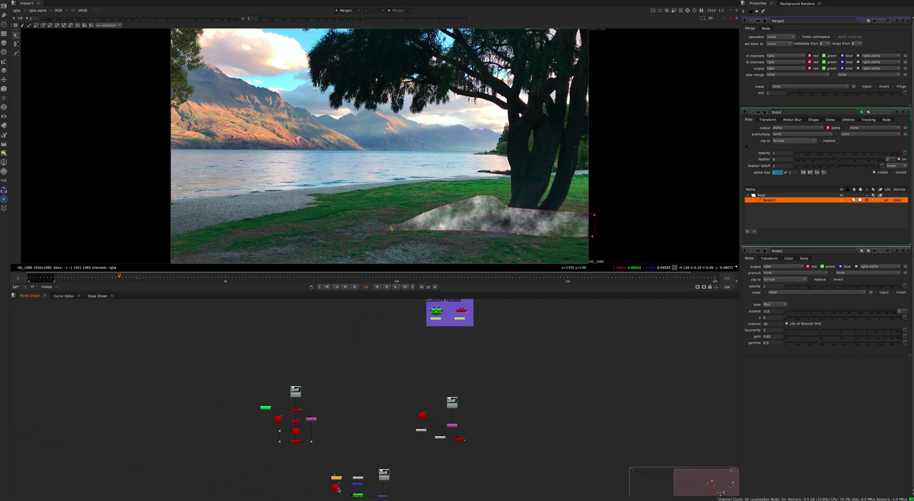
pyautogui.click(338, 488)
pyautogui.press('1')
pyautogui.hotkey('ctrl', 'c')
pyautogui.scroll(5, 467, 307)
pyautogui.moveTo(467, 307); pyautogui.dragTo(369, 384, button='middle')
pyautogui.hotkey('ctrl', 'v')
pyautogui.moveTo(382, 433); pyautogui.dragTo(487, 435)
pyautogui.click(500, 433)
pyautogui.moveTo(435, 377); pyautogui.dragTo(425, 391)
pyautogui.scroll(-1, 413, 422)
pyautogui.moveTo(412, 423); pyautogui.dragTo(415, 399, button='middle')
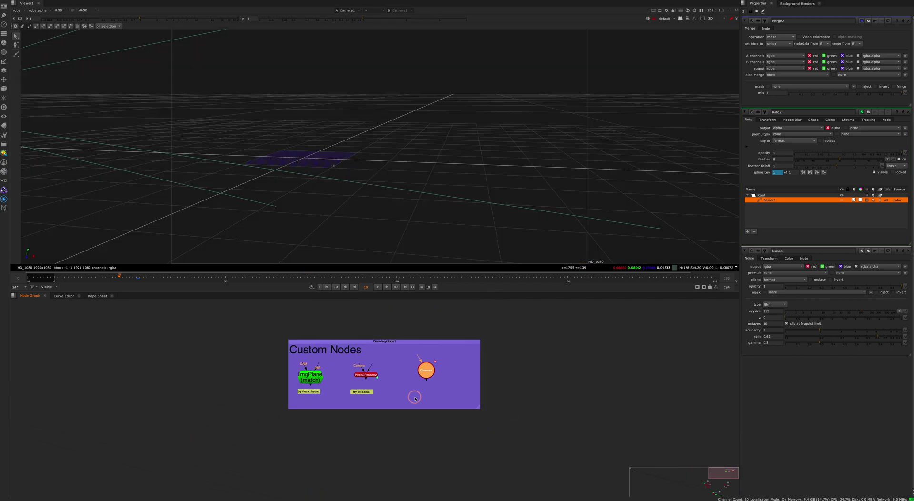
pyautogui.click(415, 398)
# Return to the ImgPlane1 setup and move Camera1 away from Roto2
pyautogui.scroll(-3, 415, 399)
pyautogui.moveTo(405, 481); pyautogui.dragTo(434, 283, button='middle')
pyautogui.scroll(3, 255, 397)
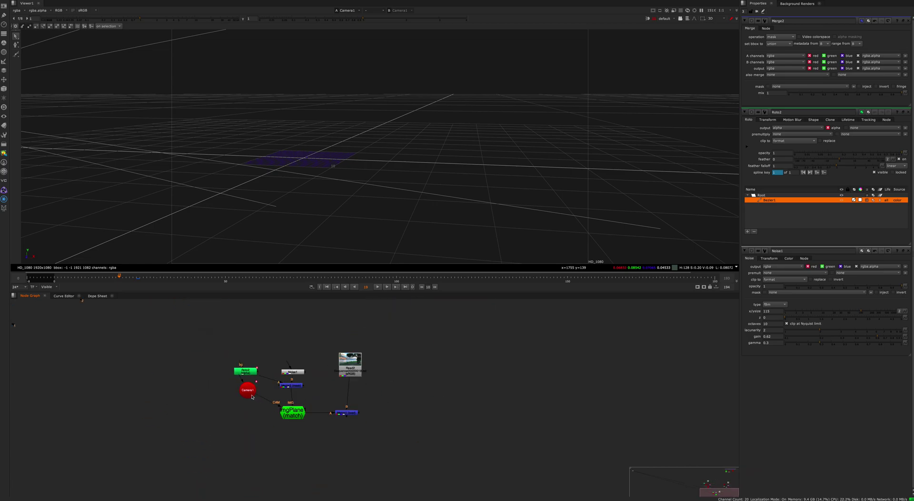
pyautogui.moveTo(252, 396); pyautogui.dragTo(228, 419)
# Undo the recent edits back to the setup where Roto1 feeds ImgPlane1 and ImgPlane1 masks Grade1 on Read2
pyautogui.hotkey('ctrl', 'z')
pyautogui.hotkey('ctrl', 'z')
pyautogui.hotkey('ctrl', 'z')
pyautogui.scroll(4, 302, 413)
pyautogui.hotkey('ctrl', 'z')
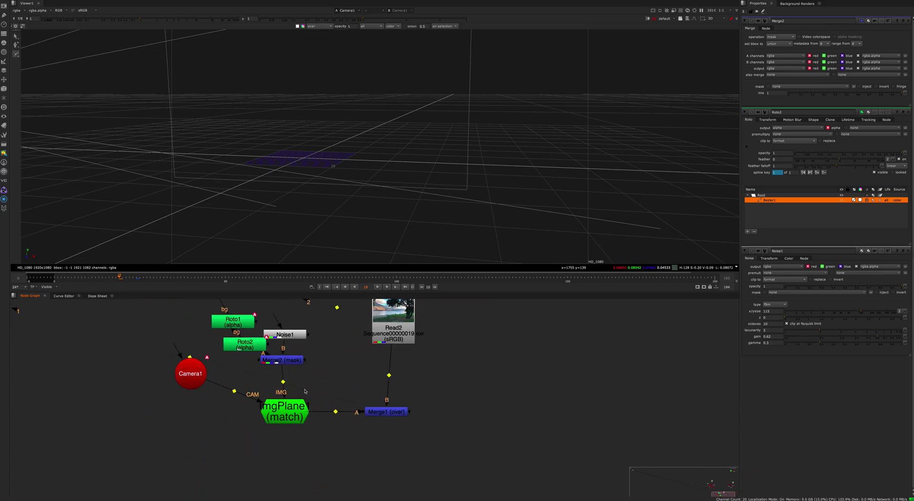
pyautogui.hotkey('ctrl', 'z')
pyautogui.hotkey('ctrl', 'z')
pyautogui.hotkey('ctrl', 'z')
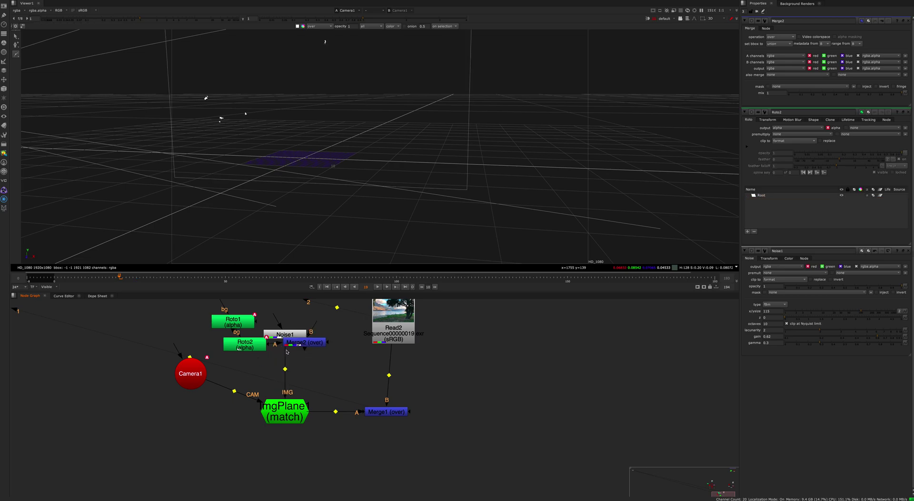
pyautogui.hotkey('ctrl', 'z')
pyautogui.hotkey('ctrl', 'z')
pyautogui.hotkey('ctrl', 'z')
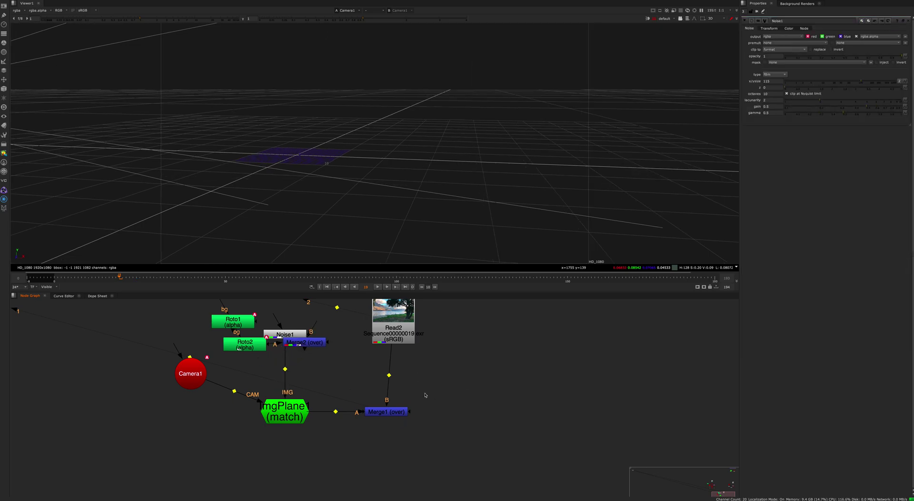
pyautogui.scroll(-4, 391, 403)
pyautogui.hotkey('ctrl', 'z')
pyautogui.hotkey('ctrl', 'z')
pyautogui.hotkey('ctrl', 'z')
pyautogui.hotkey('ctrl', 'z')
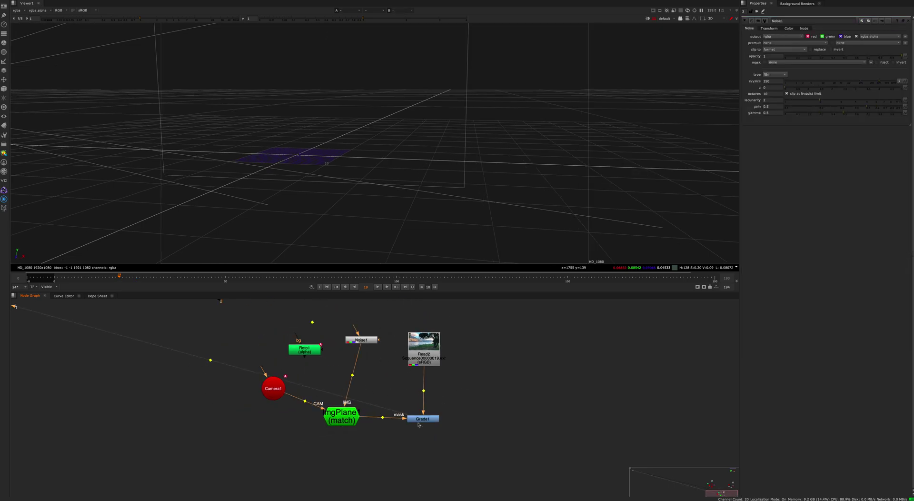
# View Grade1's result, and inspect the card and Camera1 from the side in the 3D view
pyautogui.click(434, 418)
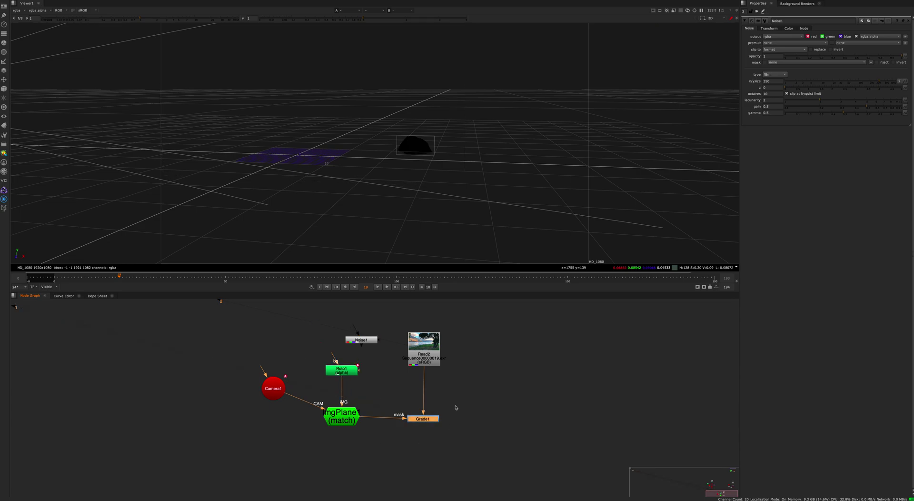
pyautogui.press('1')
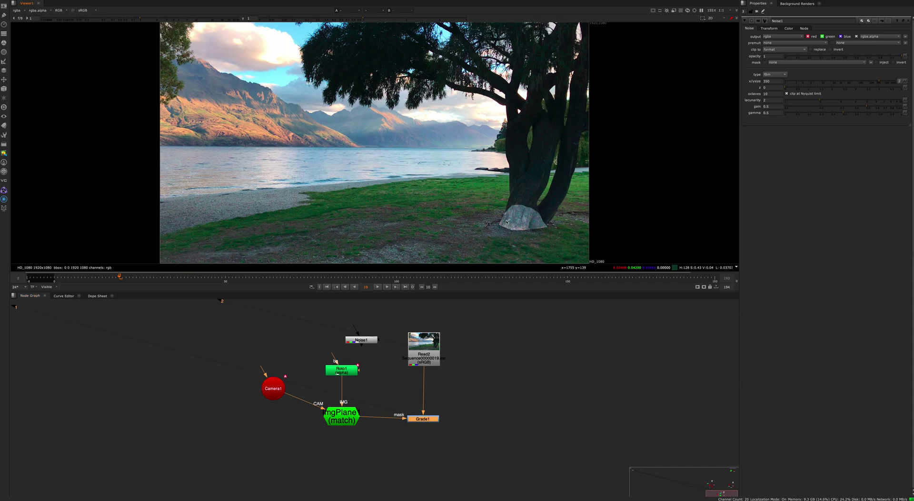
pyautogui.press('Tab')
pyautogui.keyDown('ctrl'); pyautogui.moveTo(460, 203); pyautogui.dragTo(402, 191); pyautogui.keyUp('ctrl')
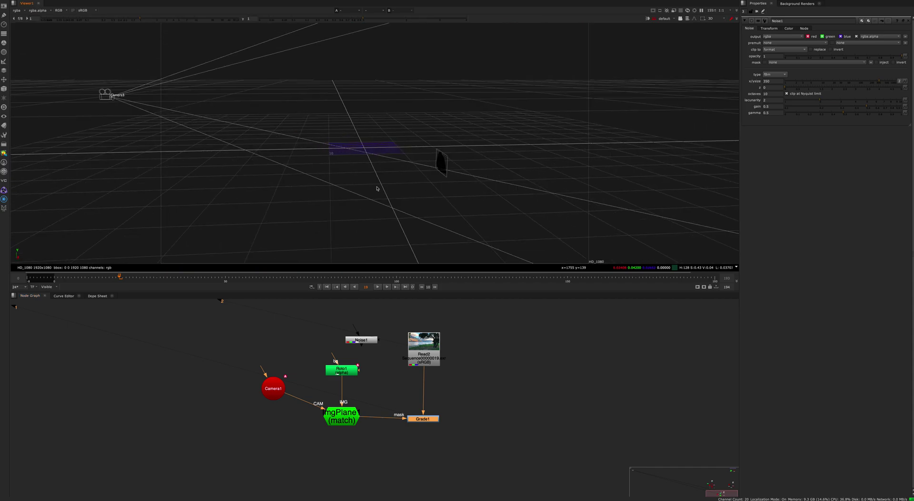
# Switch to the screen annotation tool and outline a large plane around the card with blue arrows in the 3D view
pyautogui.moveTo(200, 500)
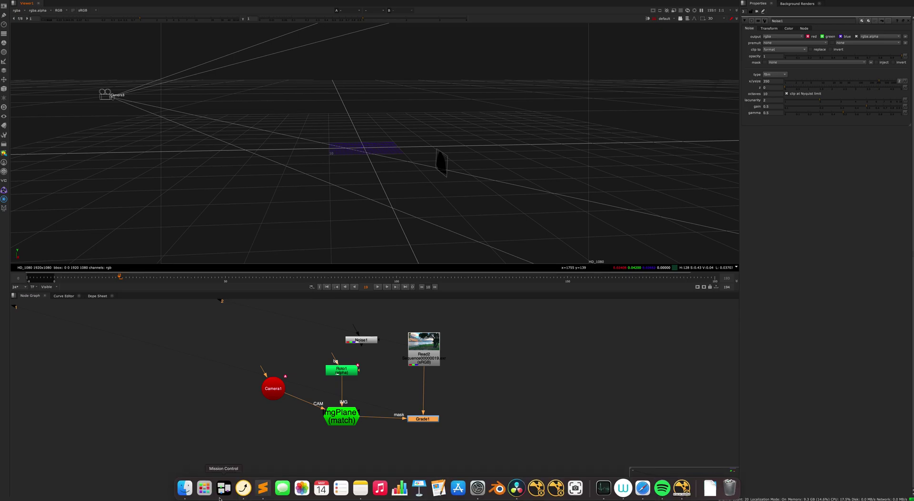
pyautogui.click(241, 494)
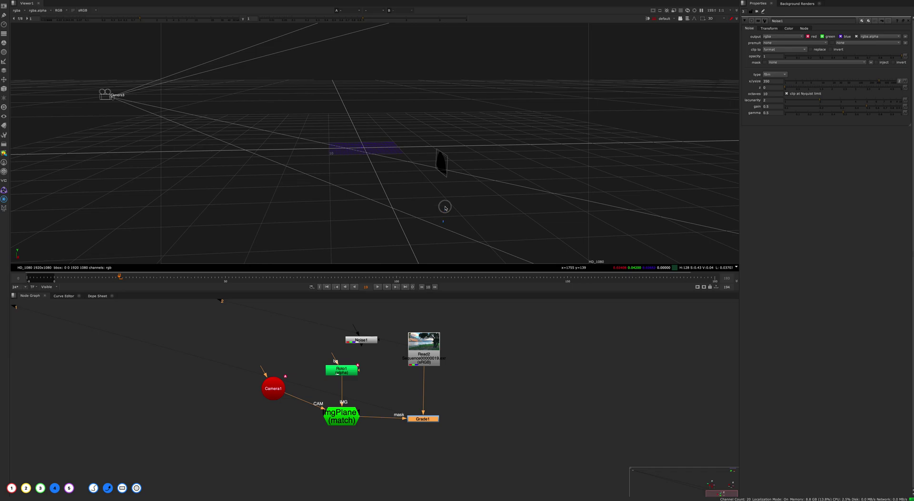
pyautogui.moveTo(443, 221); pyautogui.dragTo(465, 36)
pyautogui.moveTo(328, 22); pyautogui.dragTo(439, 37)
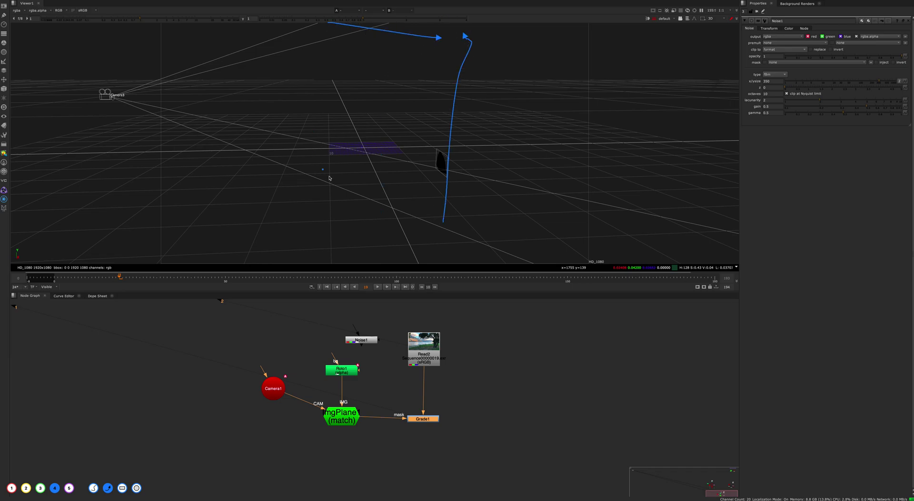
pyautogui.moveTo(331, 144); pyautogui.dragTo(437, 201)
pyautogui.moveTo(328, 26); pyautogui.dragTo(329, 100)
pyautogui.moveTo(322, 140); pyautogui.dragTo(325, 134)
pyautogui.moveTo(334, 94); pyautogui.dragTo(335, 143)
# Draw a green arrow from the outlined plane towards Camera1, and clear all annotations
pyautogui.press('3')
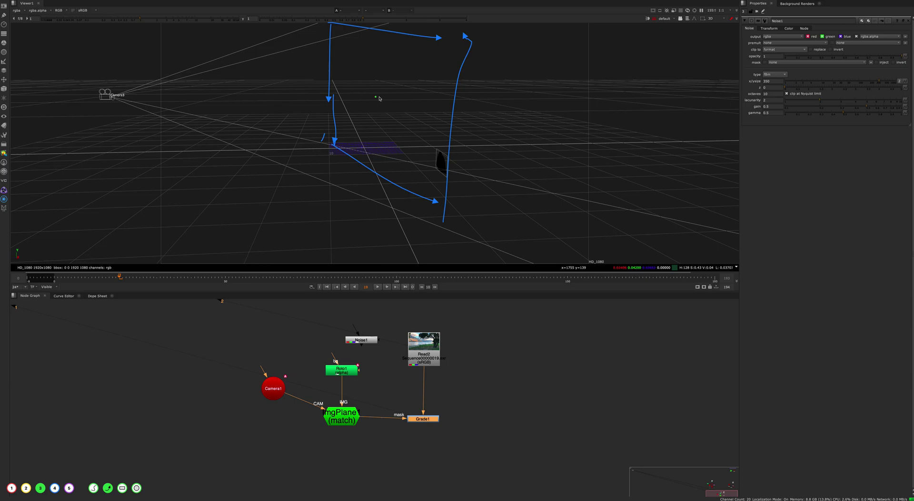
pyautogui.moveTo(397, 95); pyautogui.dragTo(150, 87)
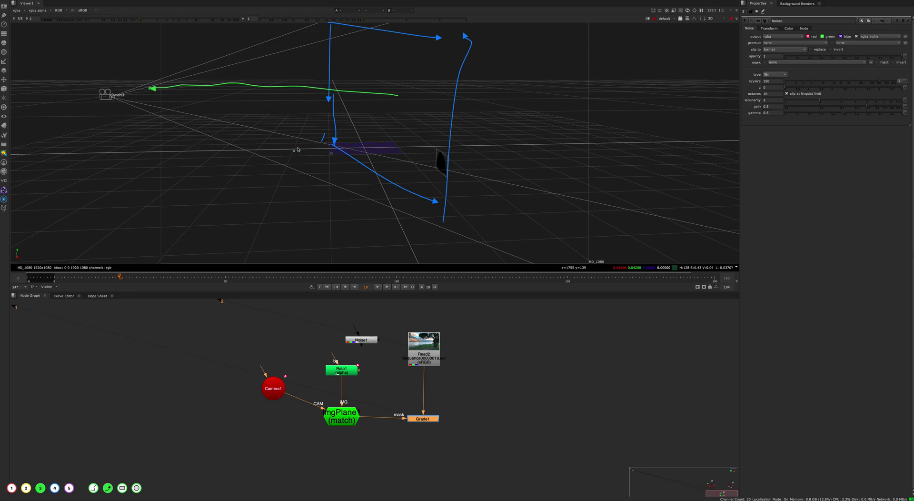
pyautogui.press('Delete')
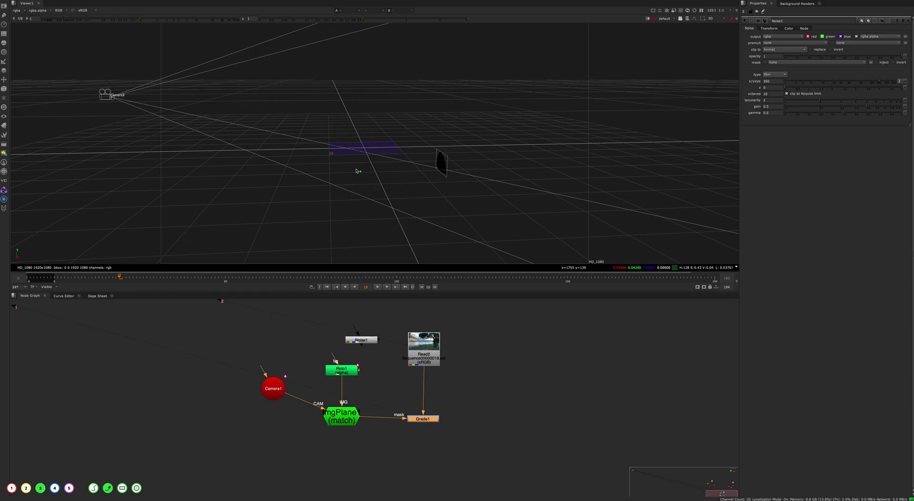
pyautogui.press('Escape')
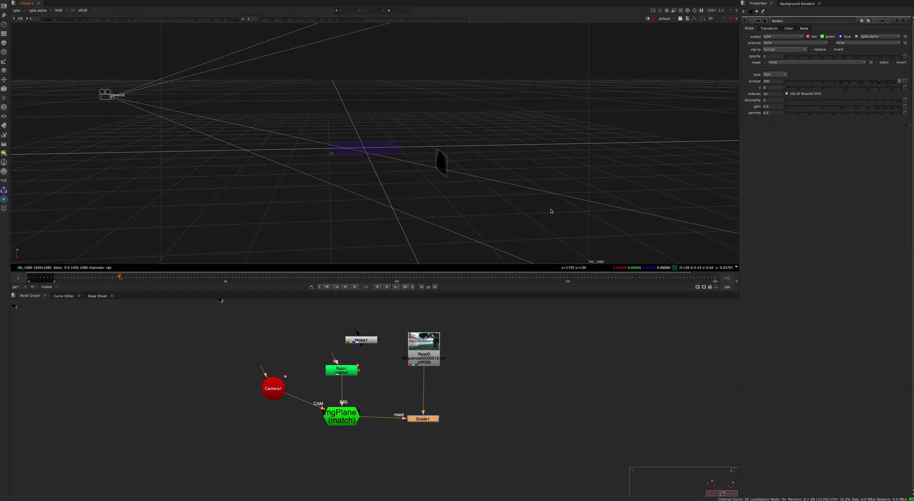
# Return to the 2D view of Grade1 and scrub the timeline to check the graded patch at the tree's base
pyautogui.click(488, 357)
pyautogui.click(422, 419)
pyautogui.moveTo(425, 355); pyautogui.dragTo(427, 358)
pyautogui.press('2')
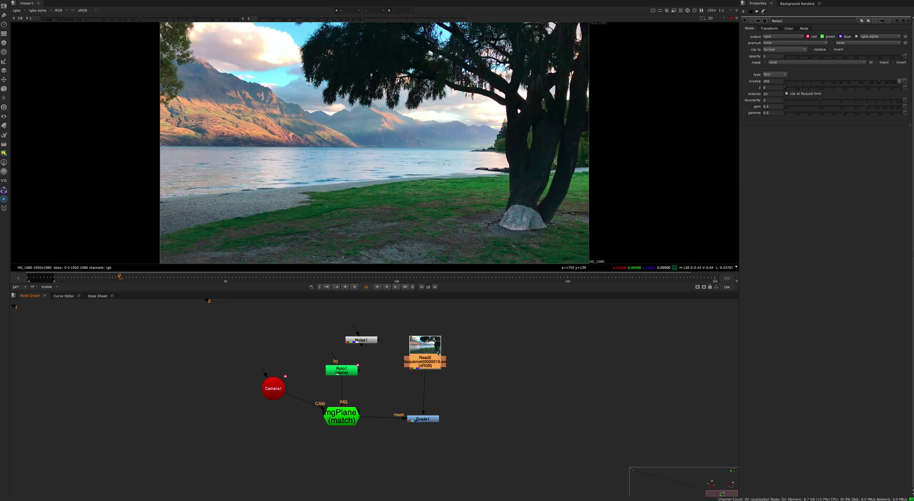
pyautogui.moveTo(426, 184); pyautogui.dragTo(427, 158, button='middle')
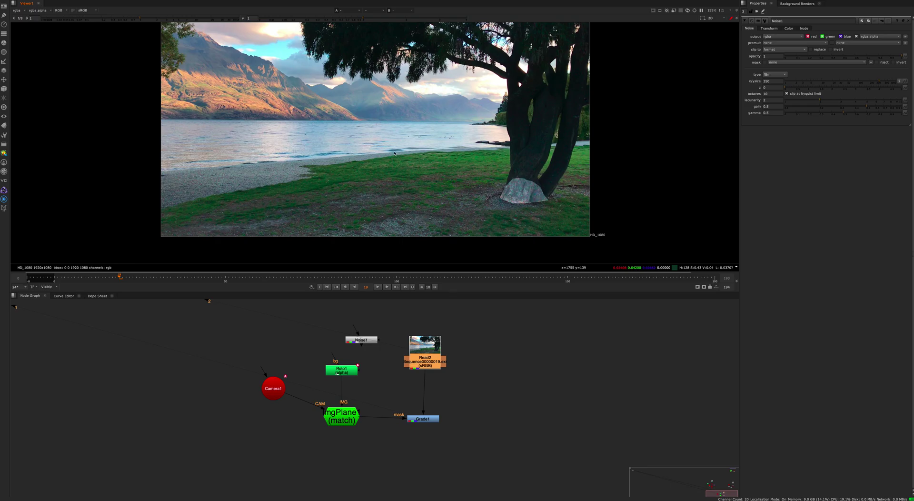
pyautogui.scroll(3, 456, 180)
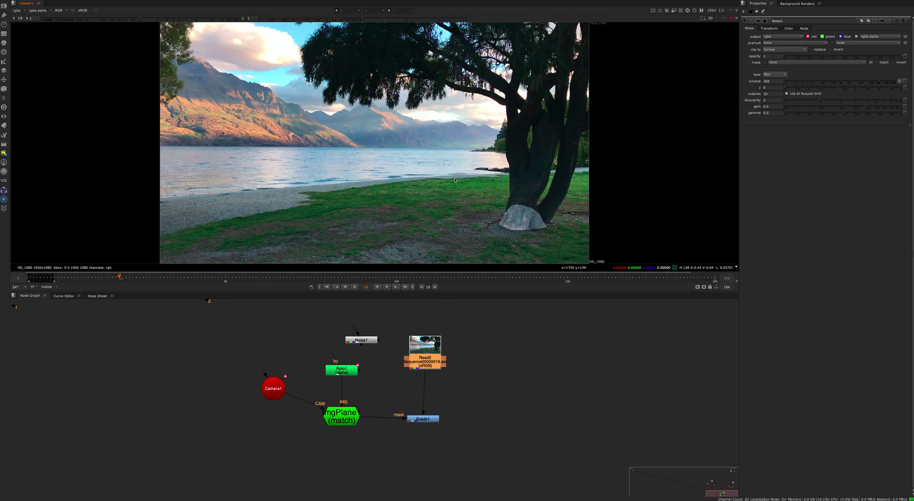
pyautogui.moveTo(245, 278); pyautogui.dragTo(116, 277)
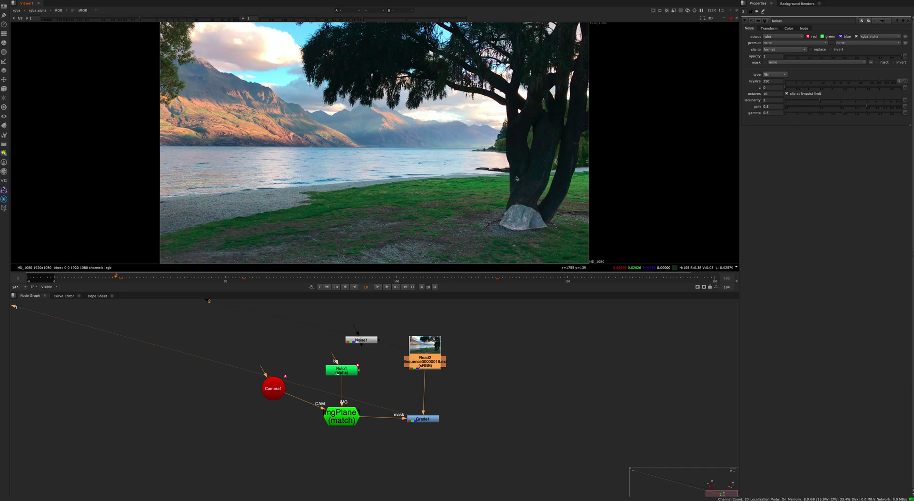